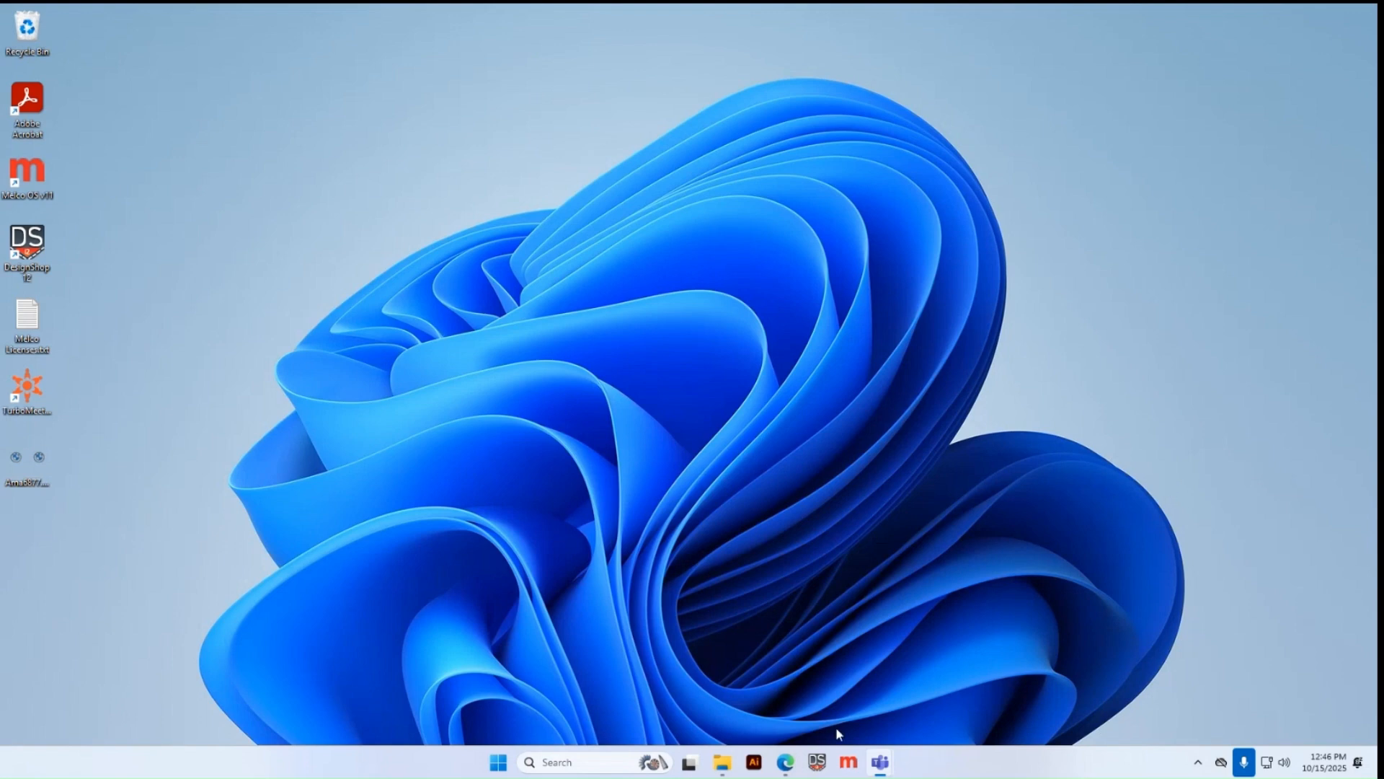
- Launch DesignShop with an empty project
click(817, 763)
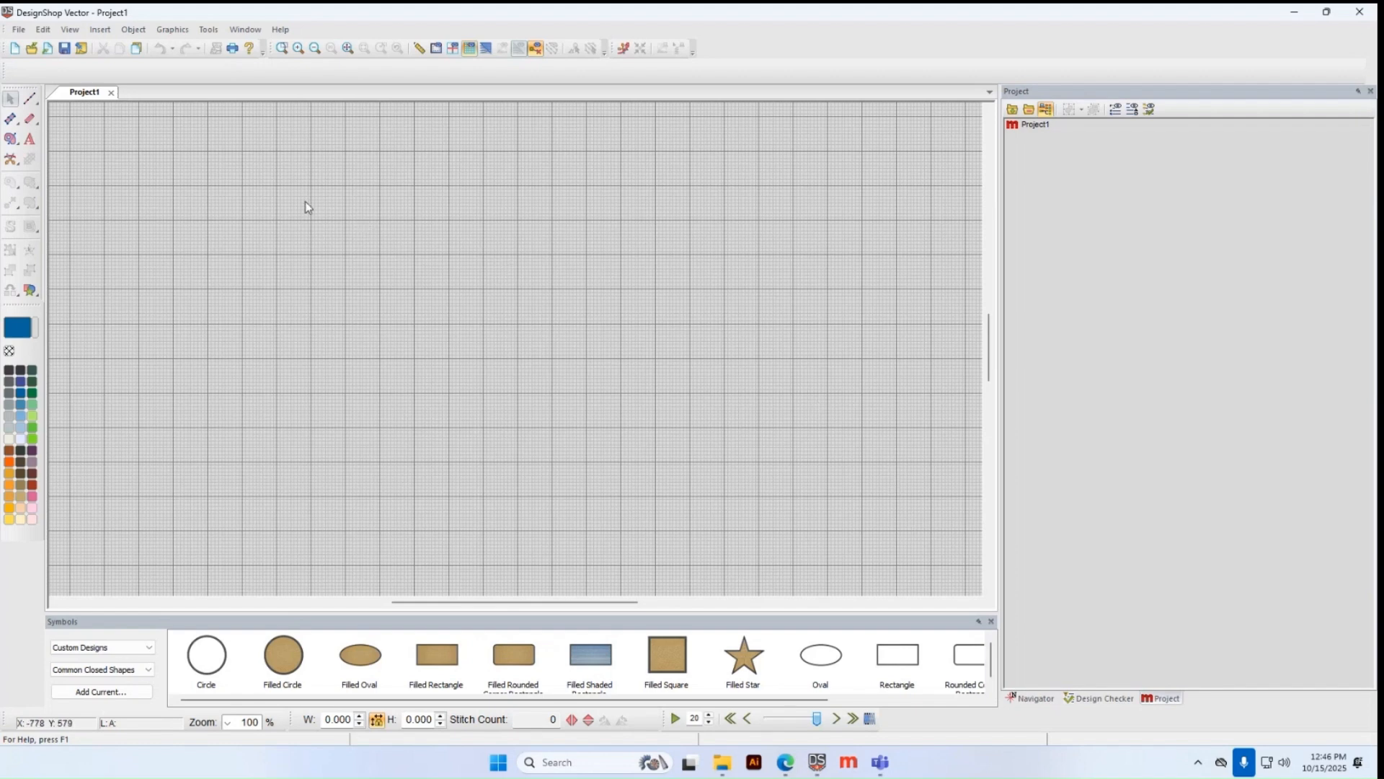
click(29, 33)
click(33, 32)
- Switch to Illustrator and open the image Charmander.jpg
click(750, 764)
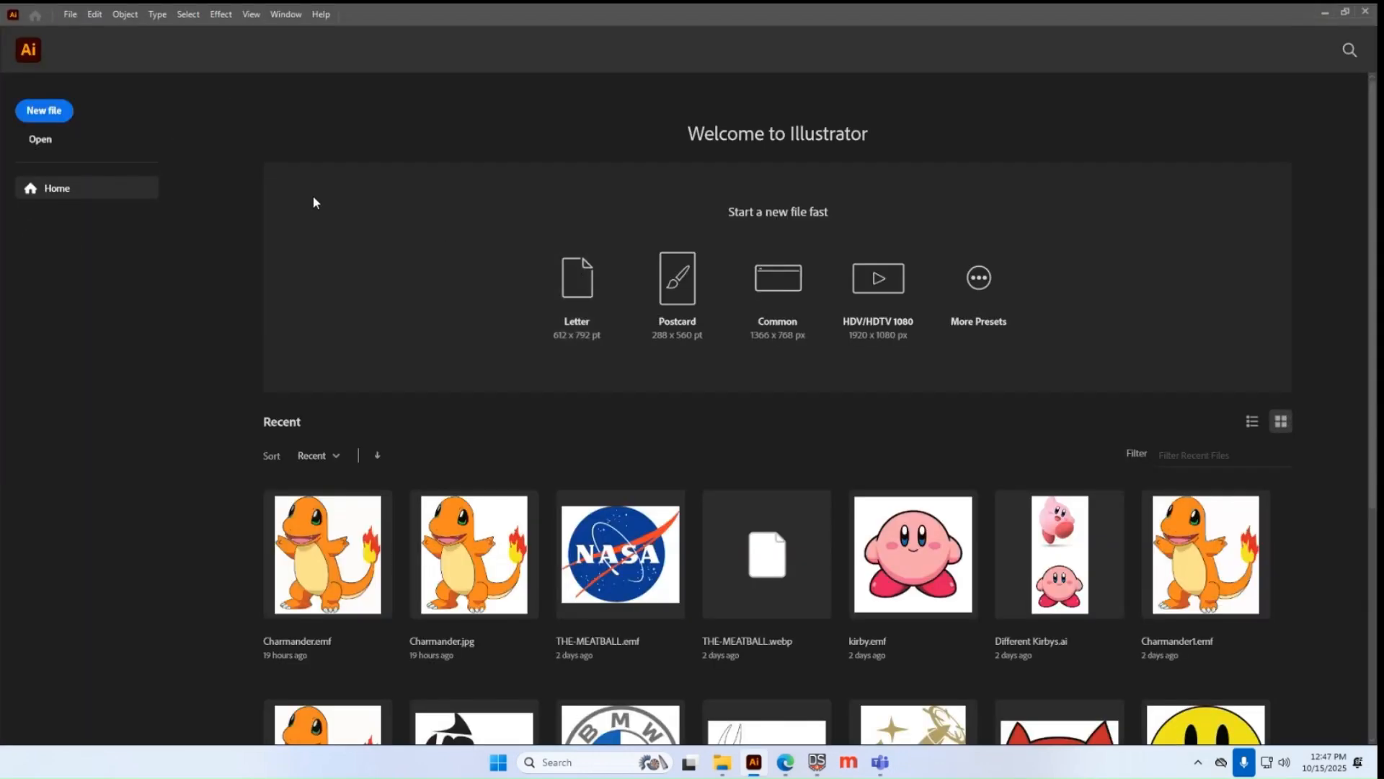
click(70, 15)
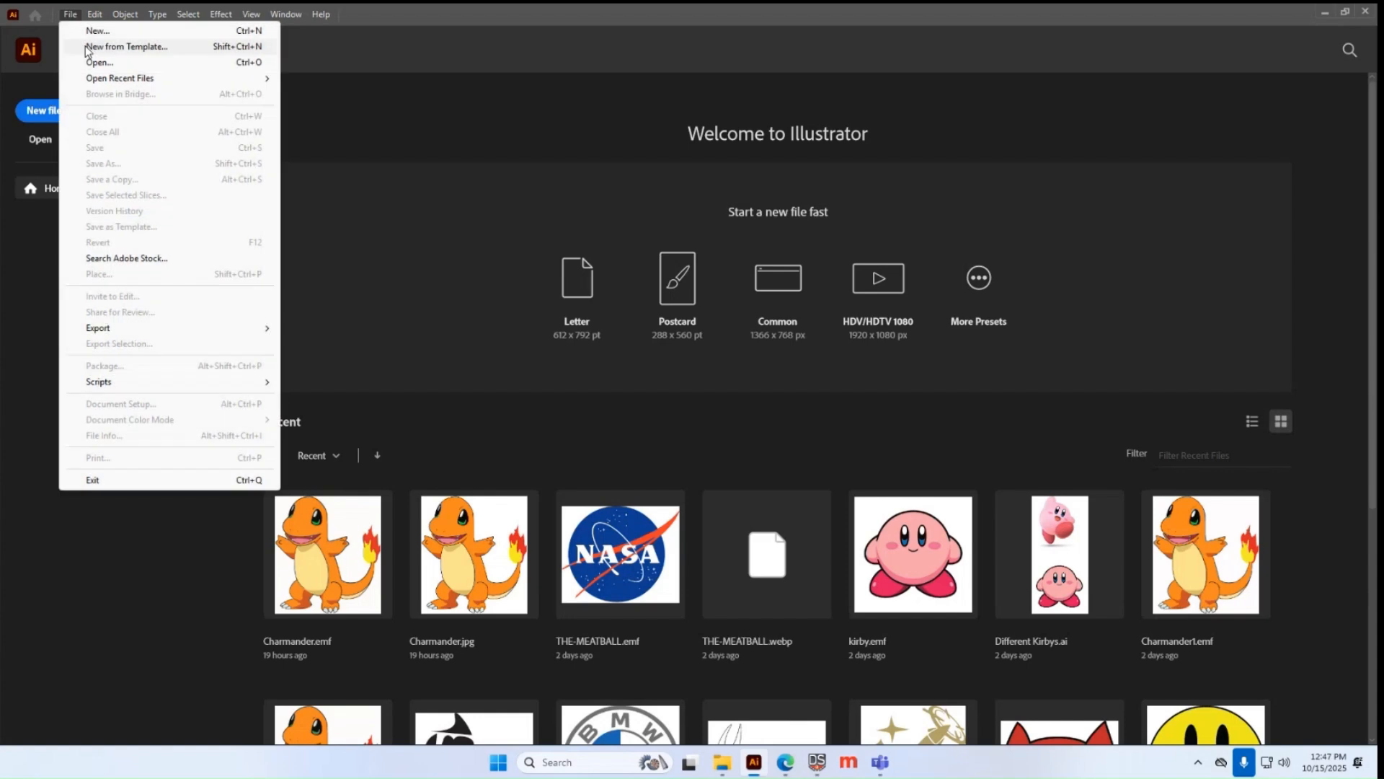
click(91, 63)
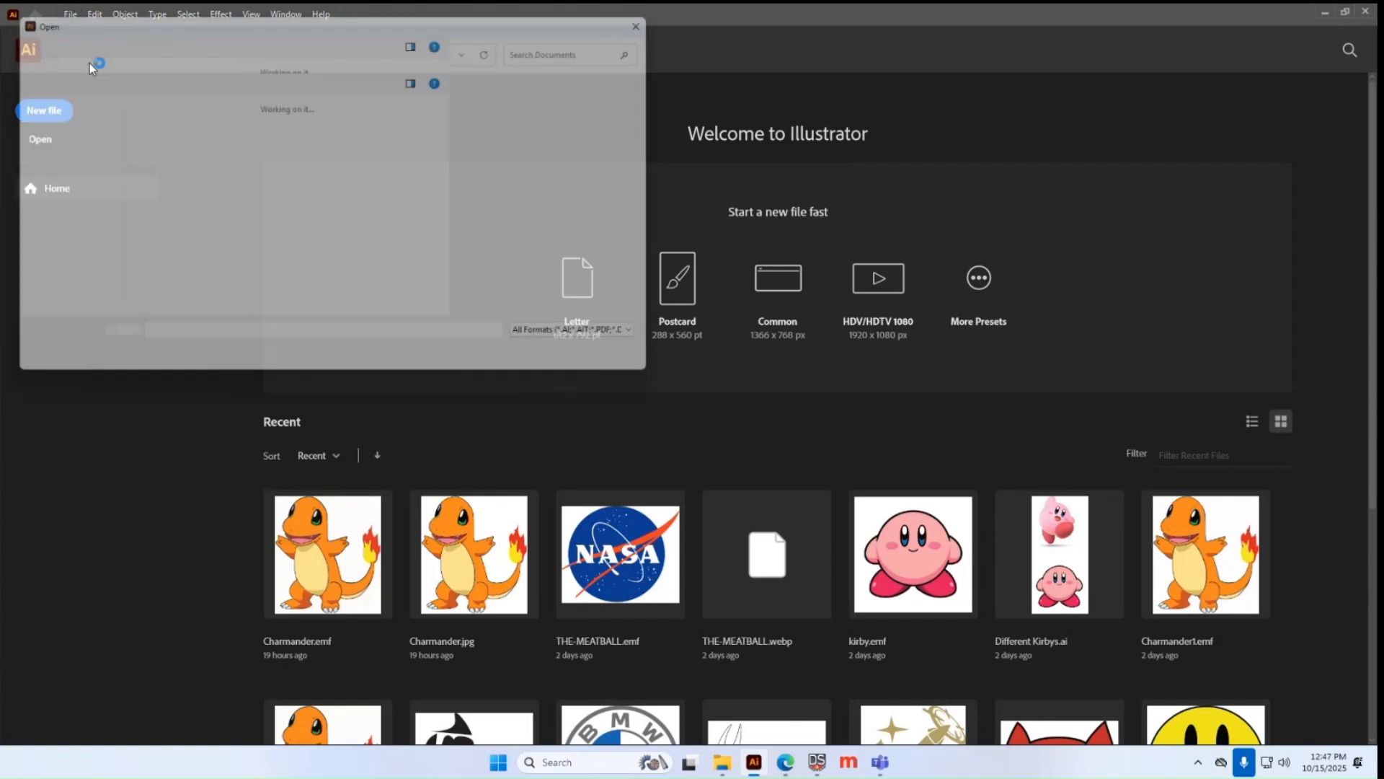
click(561, 365)
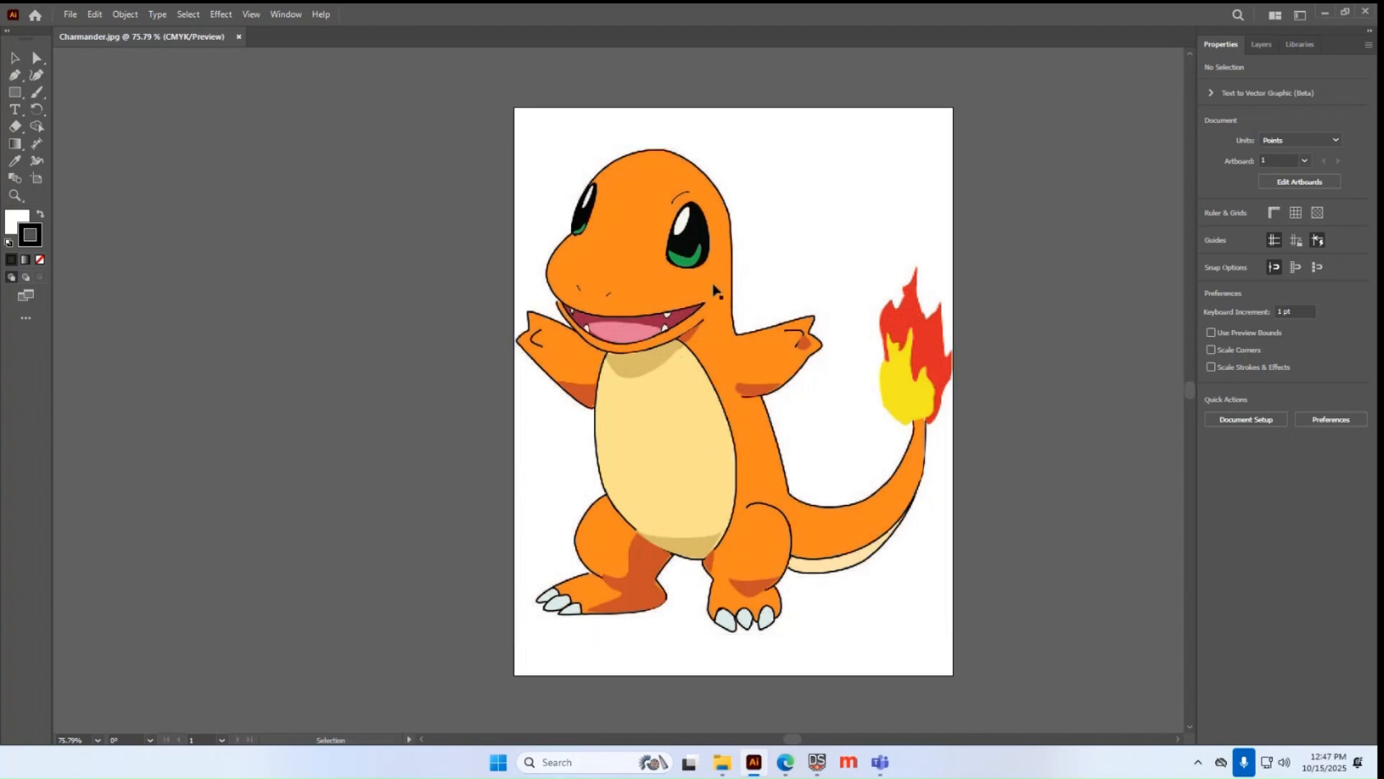
- Image-trace the Charmander picture with the 16 Colors preset and deselect it
click(719, 260)
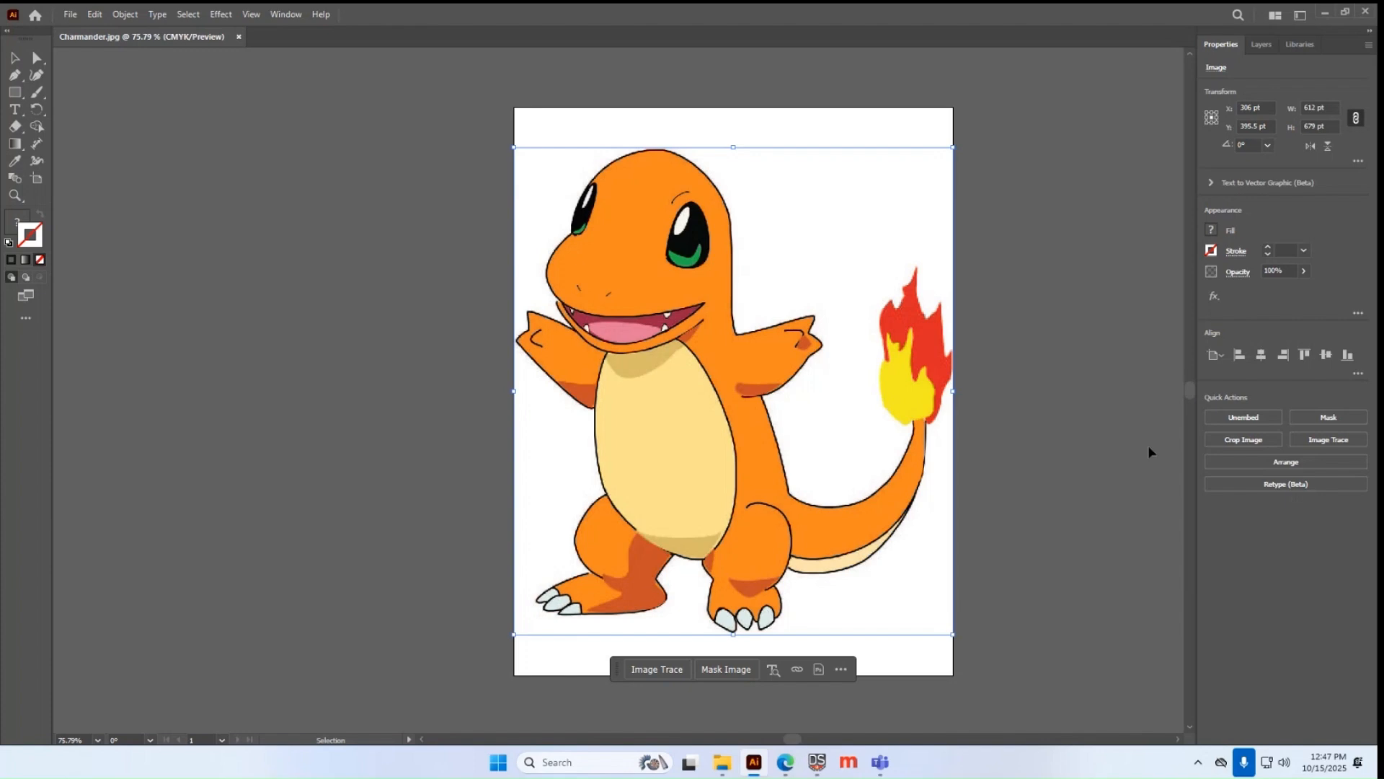
click(1131, 380)
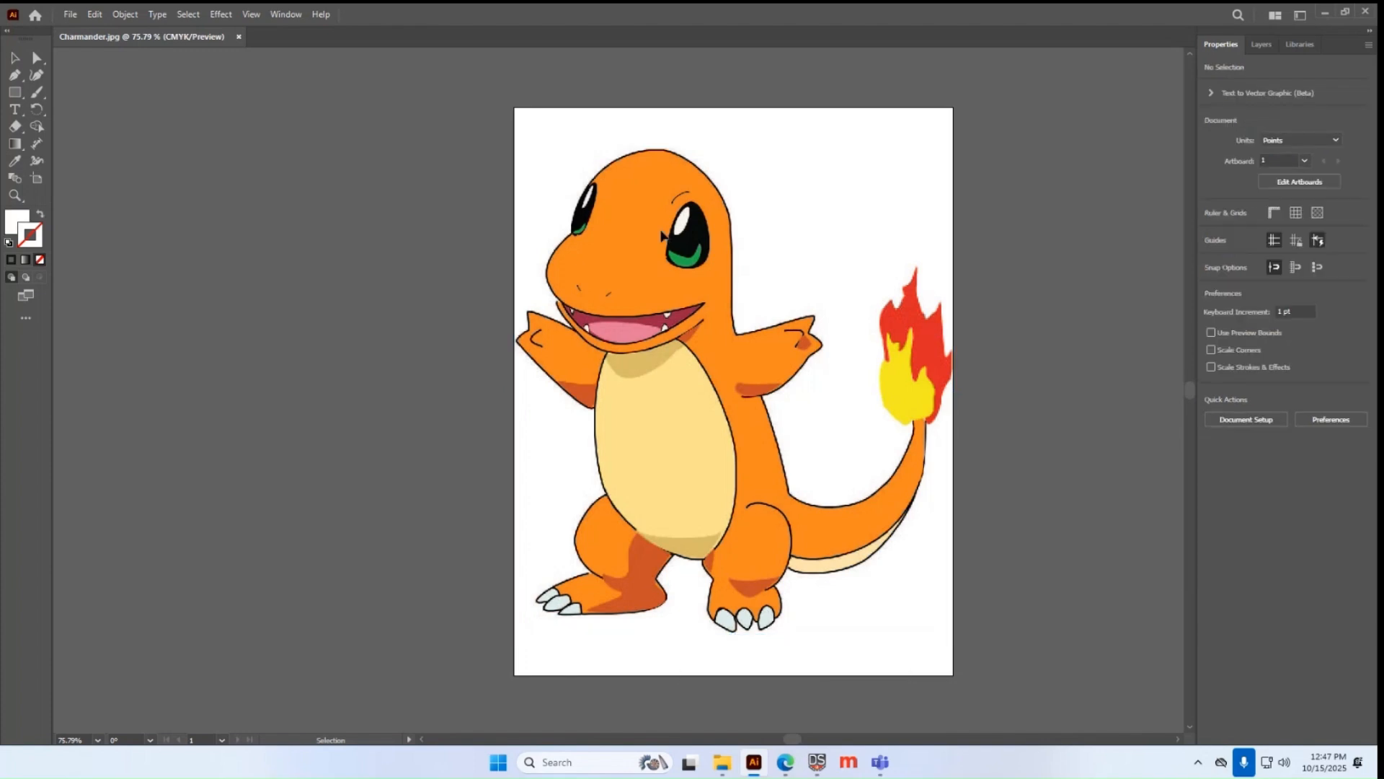
click(663, 235)
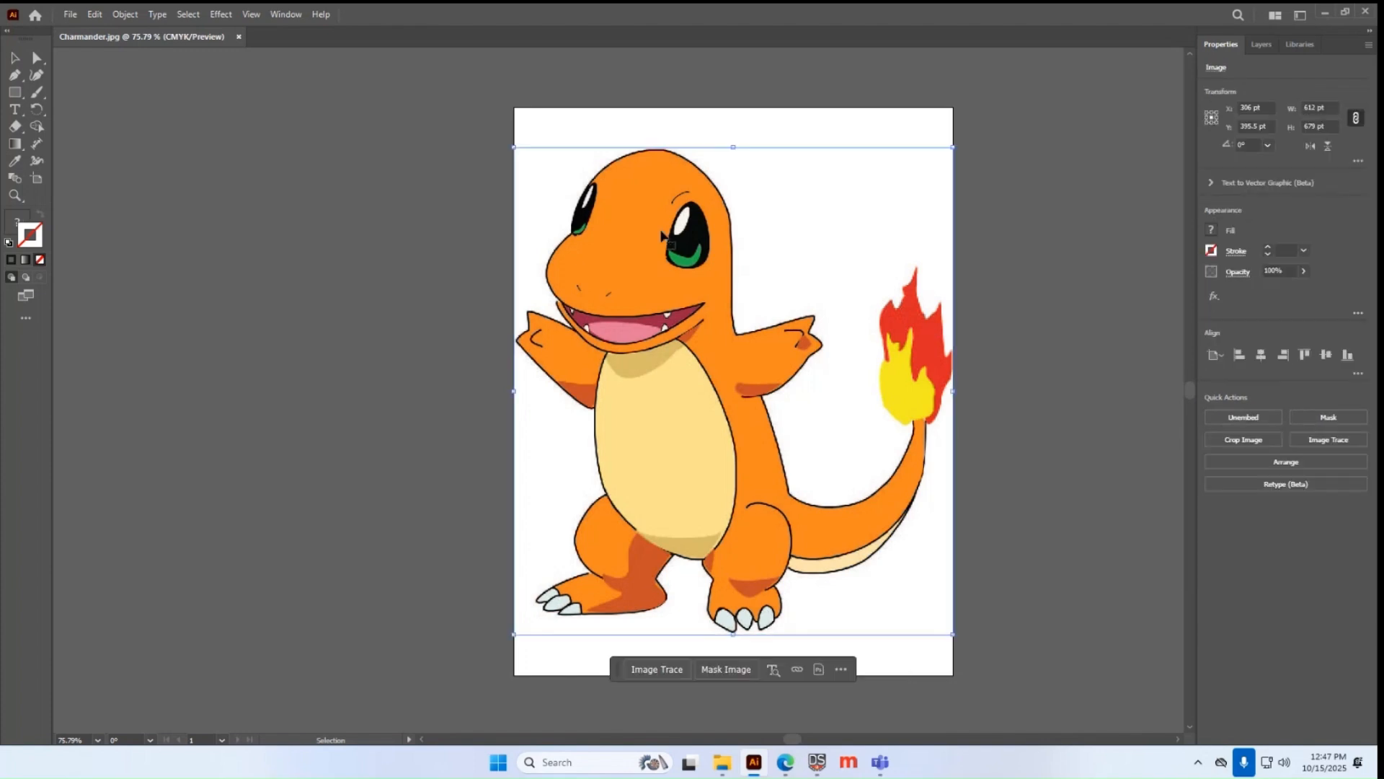
click(1348, 441)
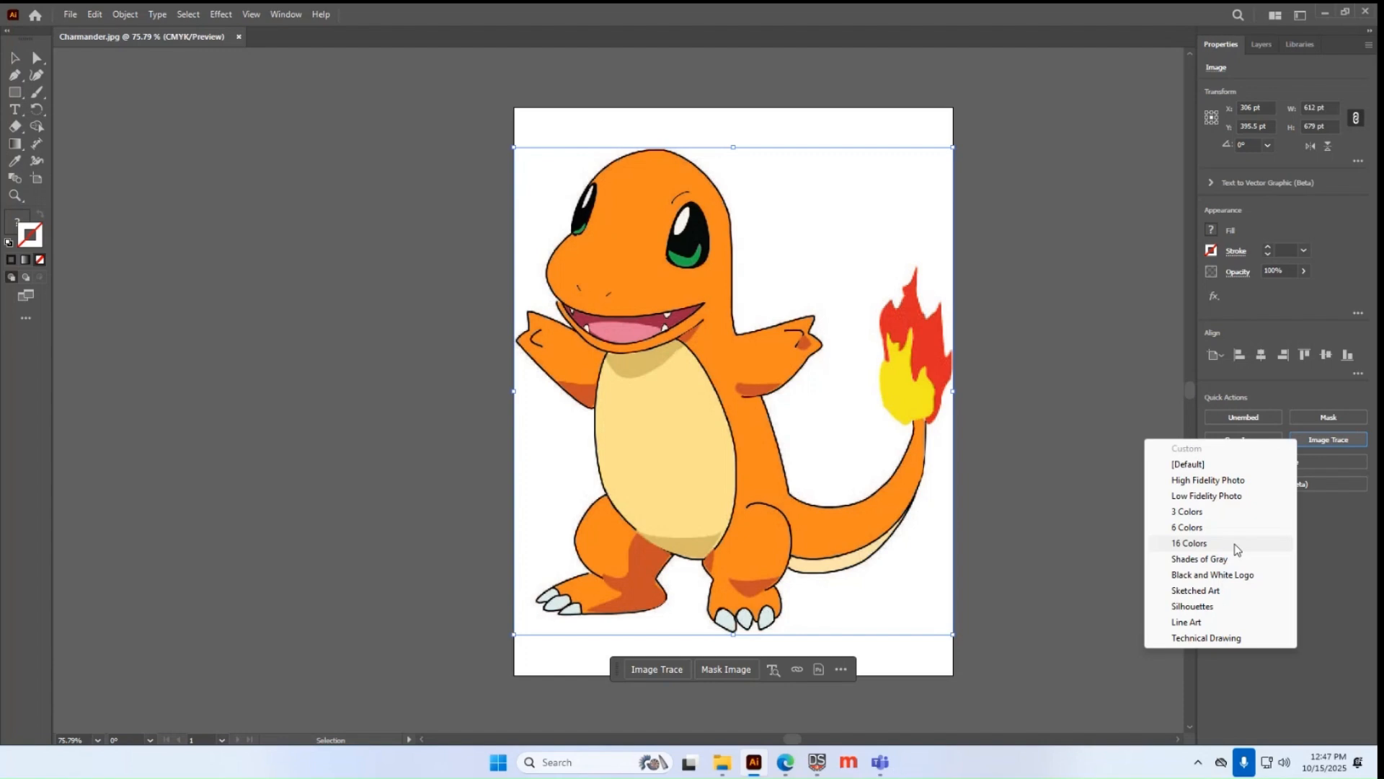
click(1235, 544)
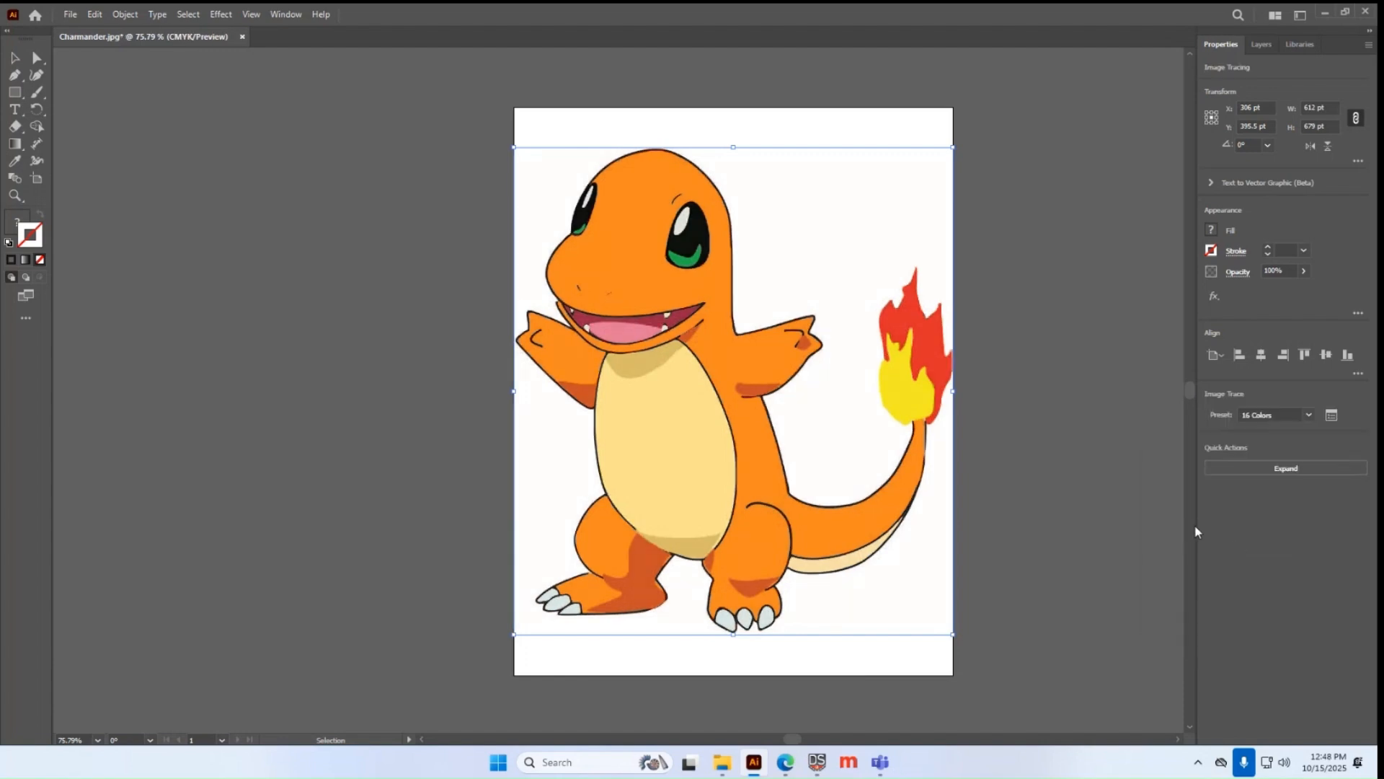
click(1109, 467)
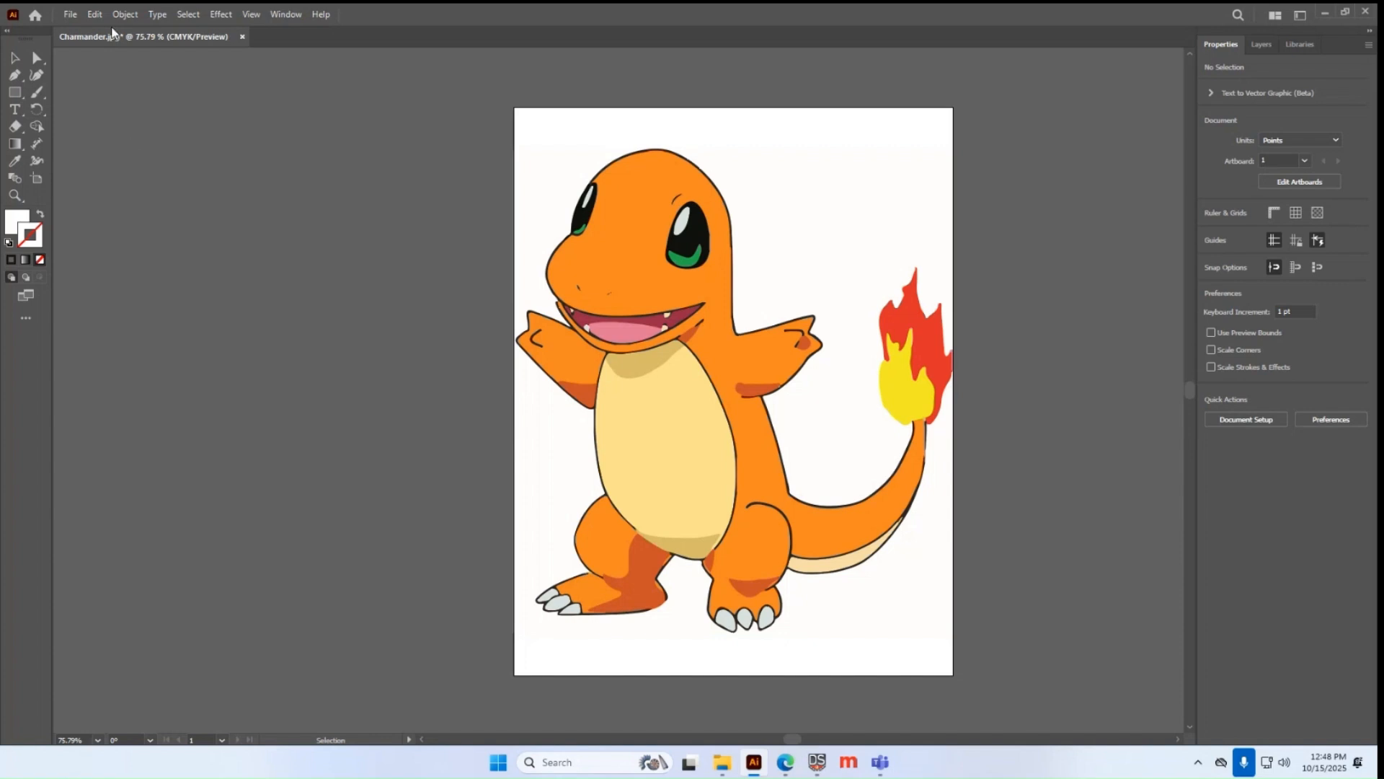
- Export the traced artwork to Documents as the Enhanced Metafile Charmander.emf, replacing the existing file
click(70, 16)
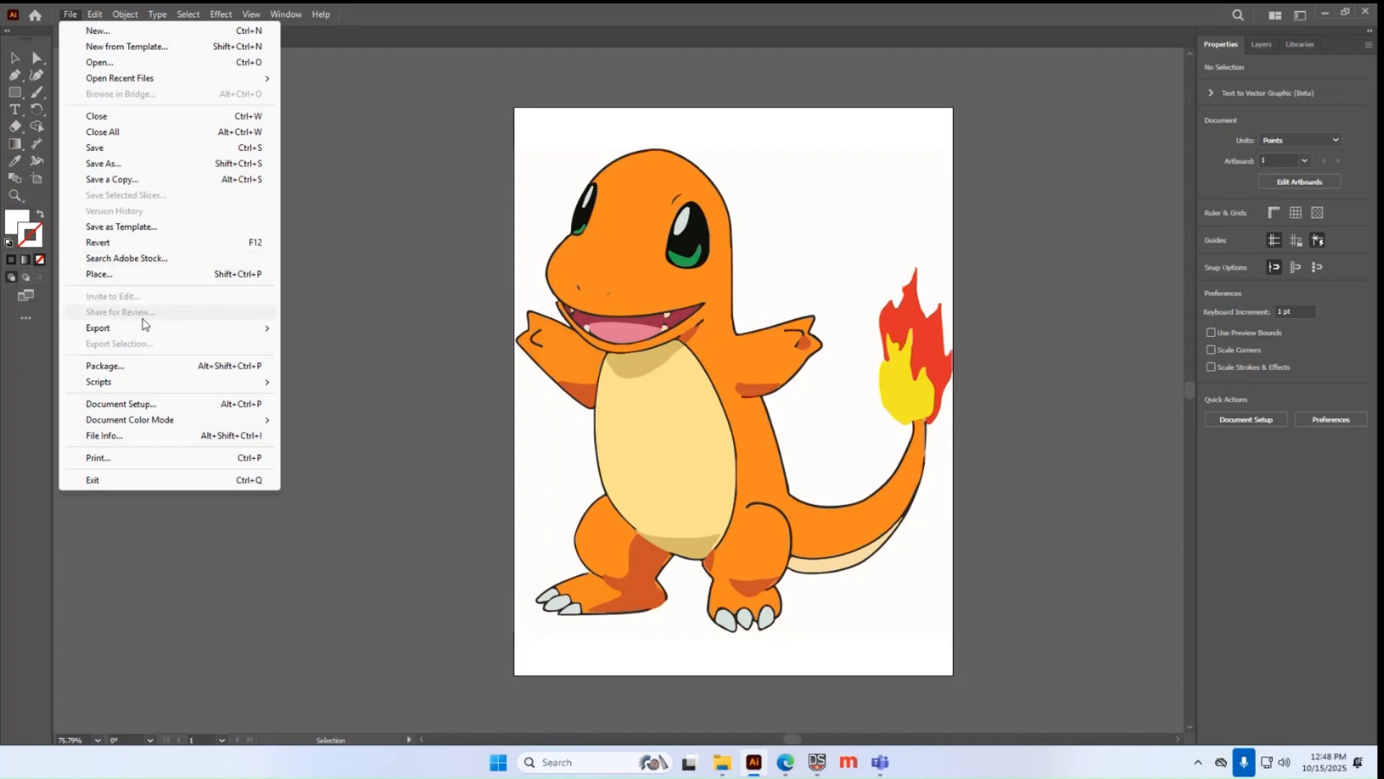
mouse_move(145, 331)
click(314, 345)
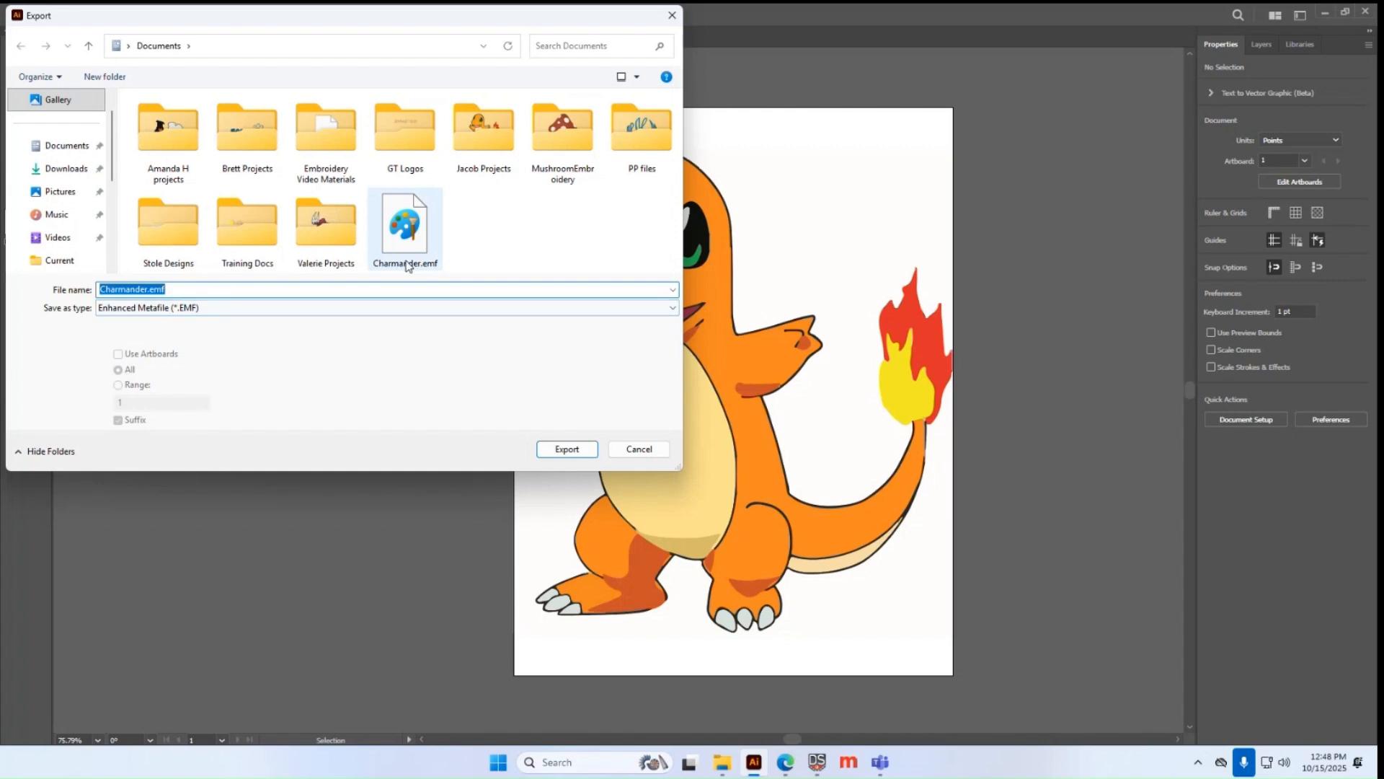
click(415, 223)
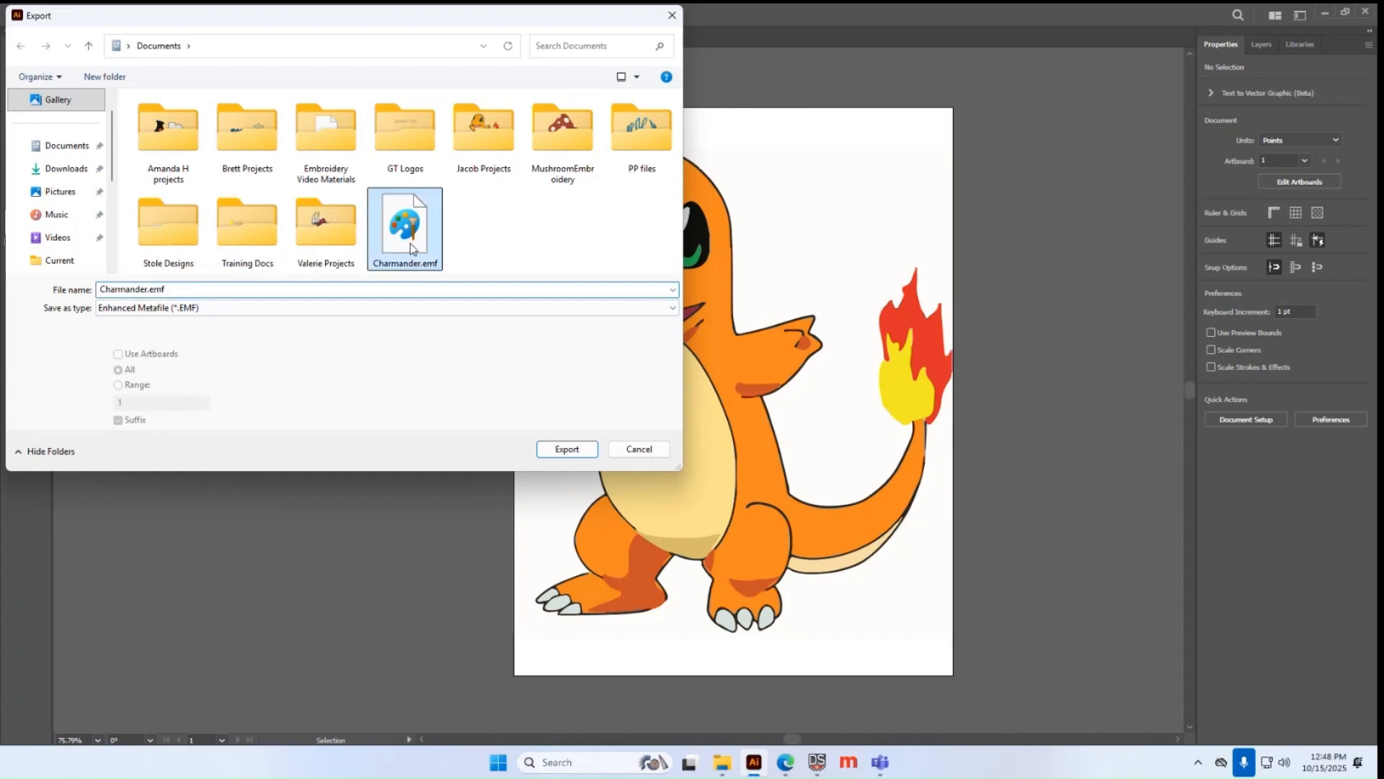
click(567, 449)
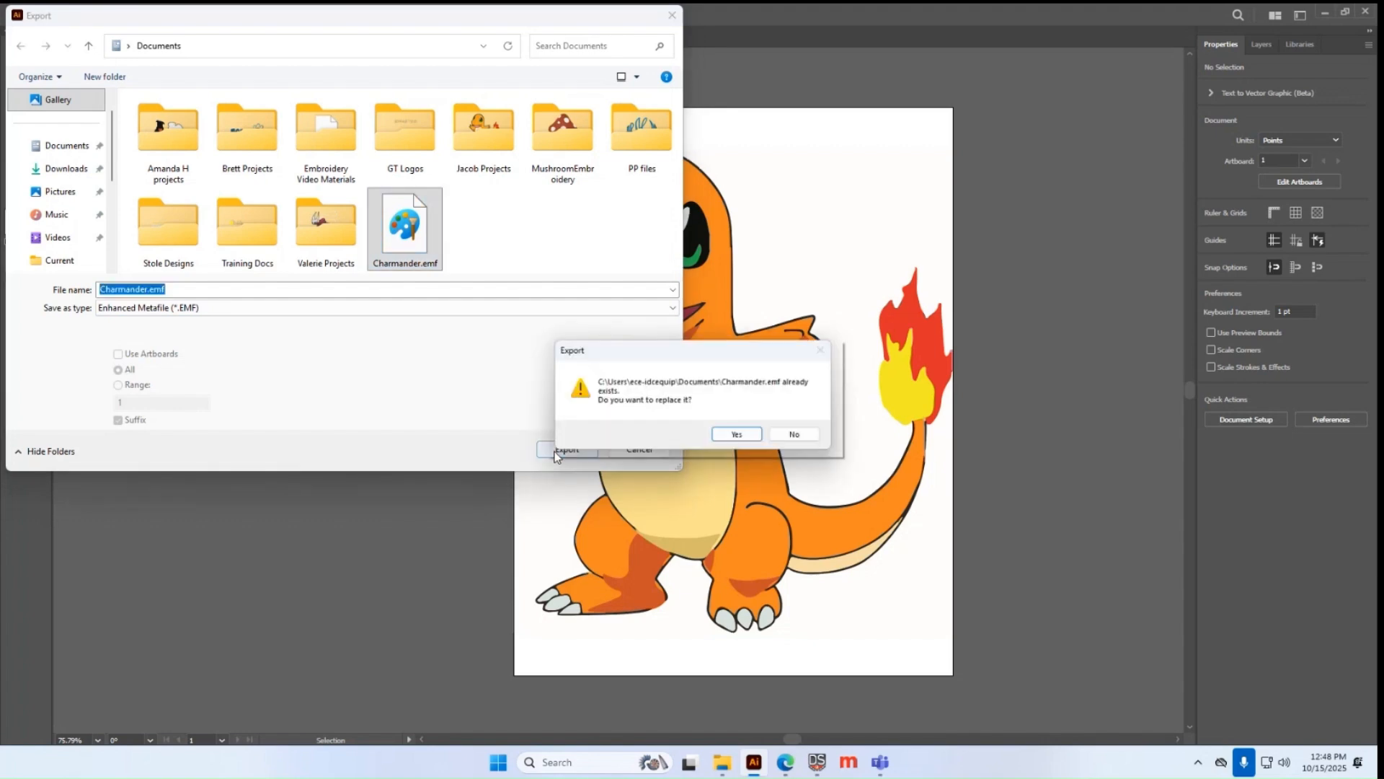
click(727, 438)
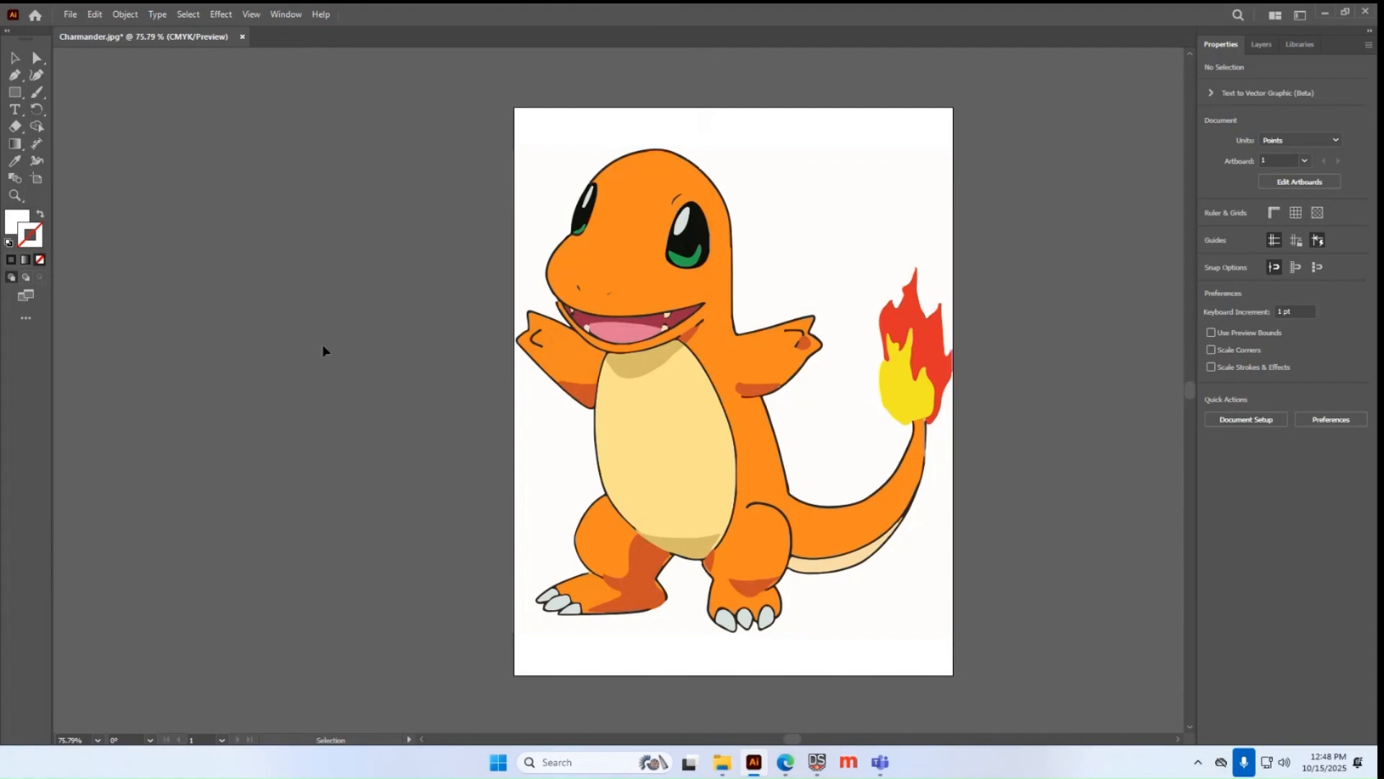
- Switch to DesignShop and insert Charmander.emf from Documents into the project
click(818, 762)
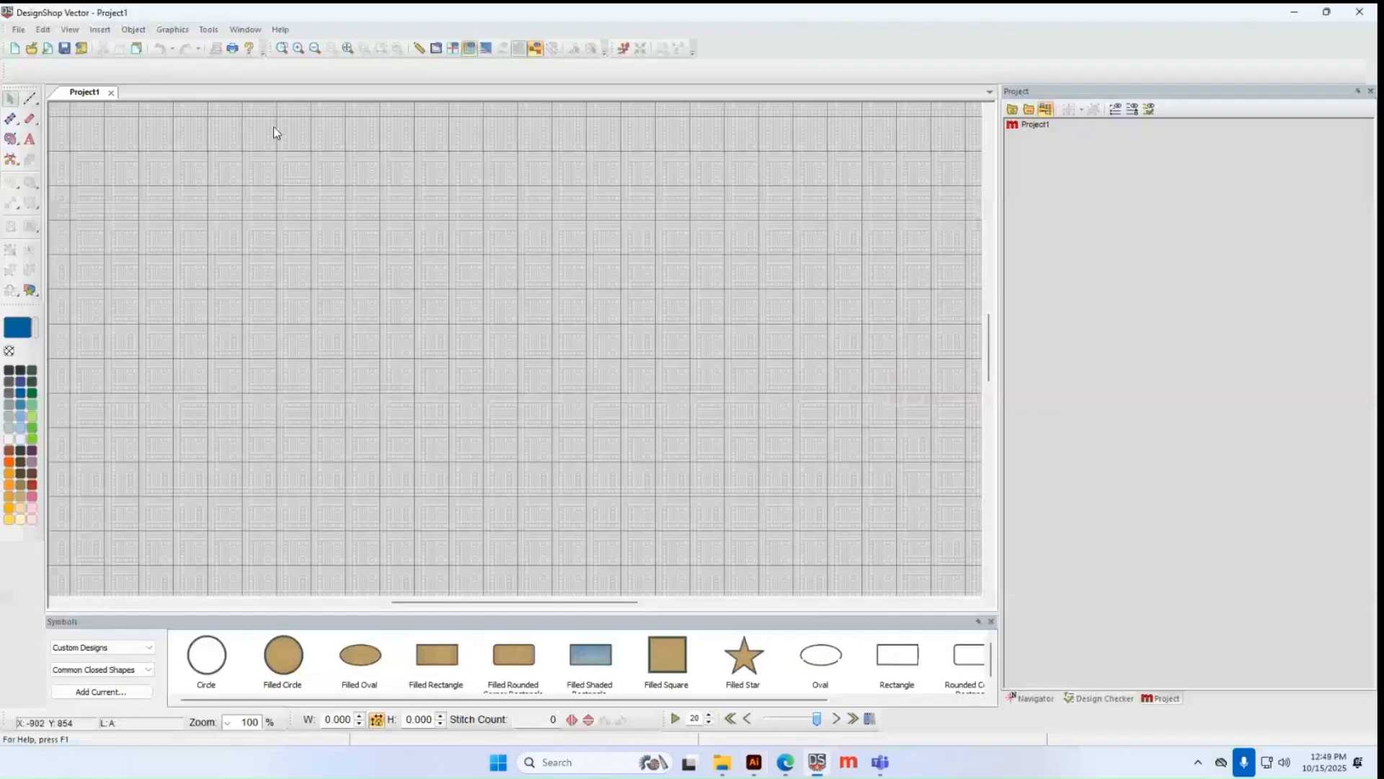
click(18, 29)
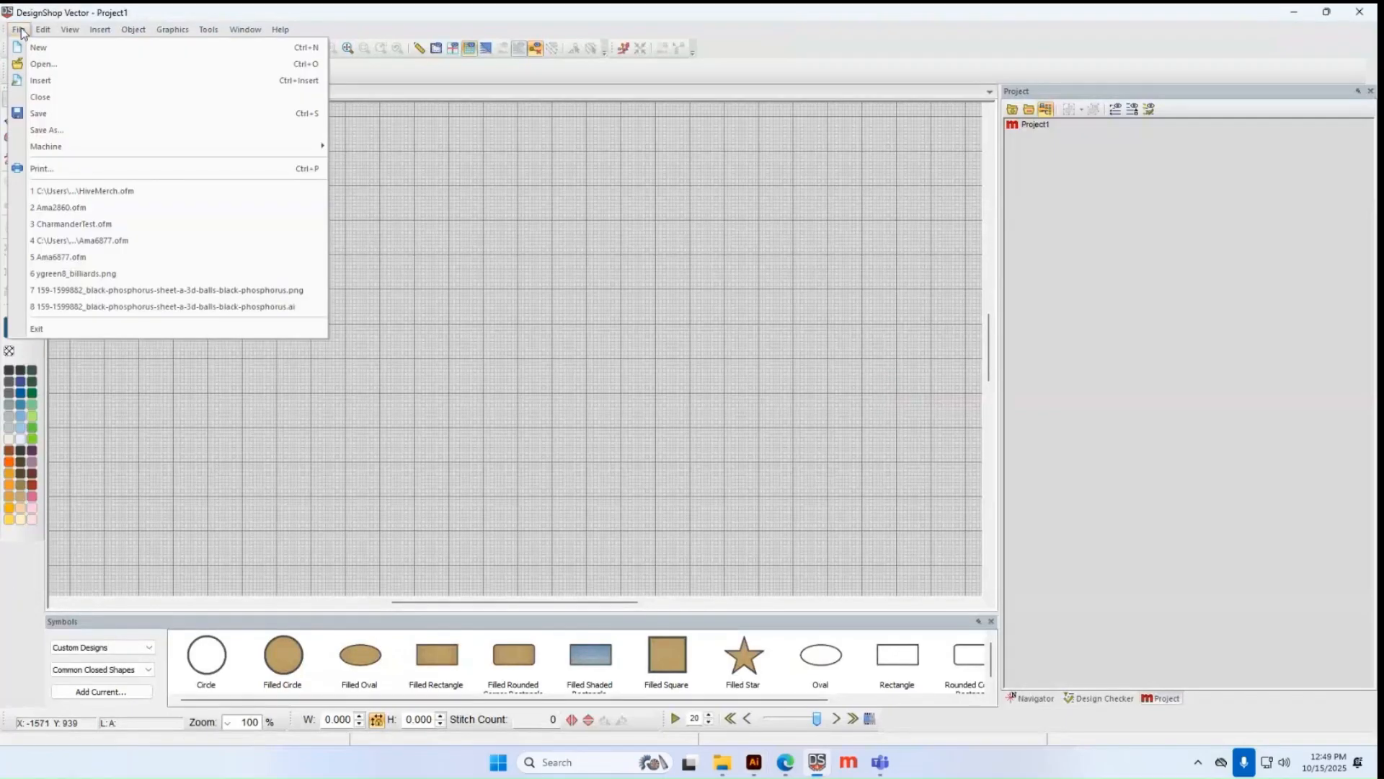
click(68, 83)
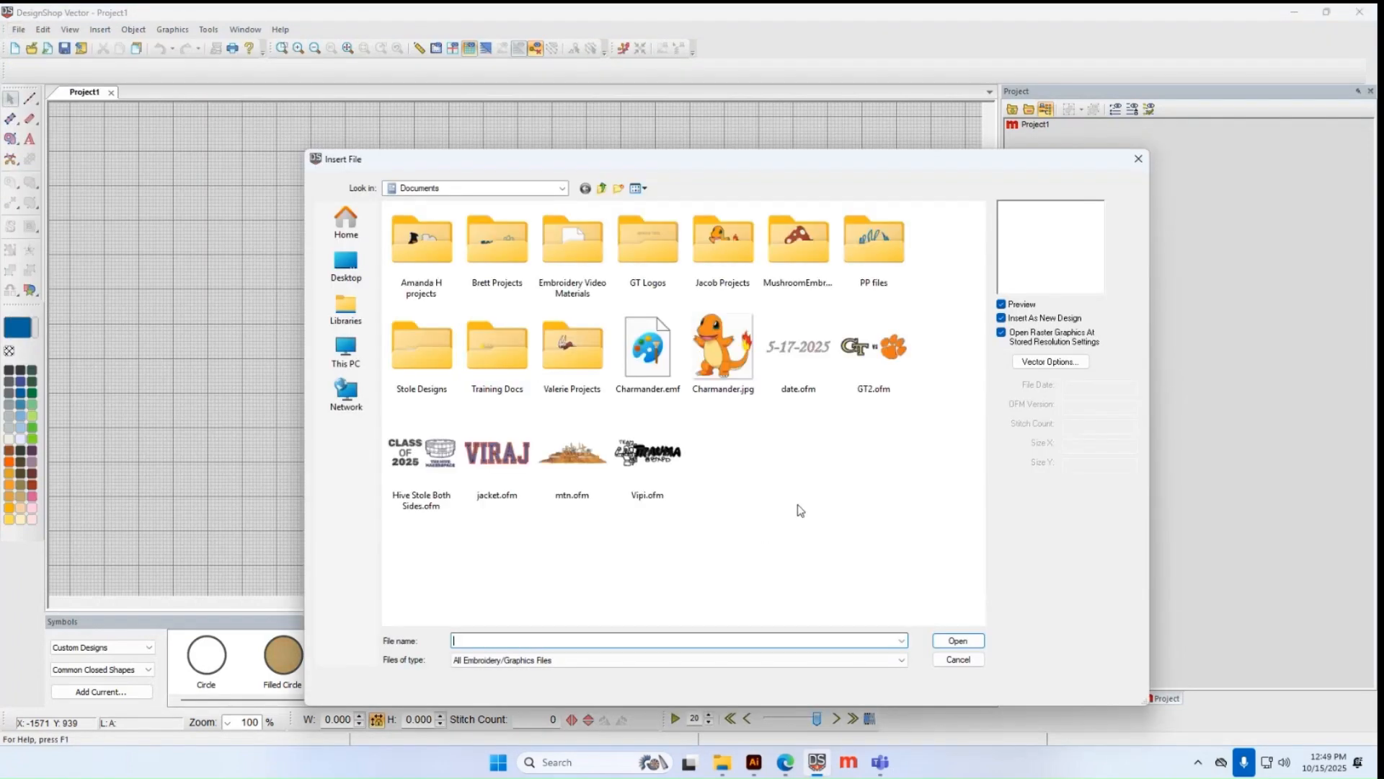
click(660, 368)
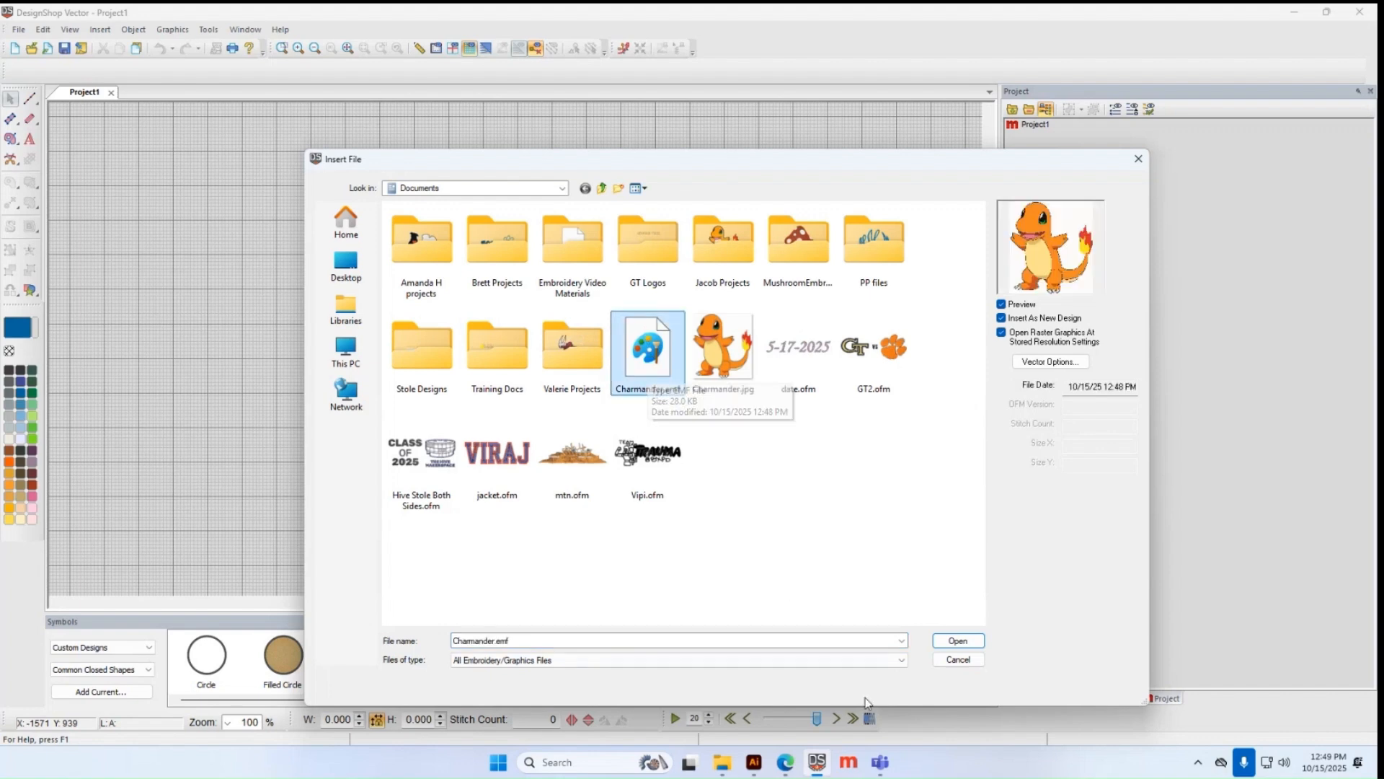
click(958, 645)
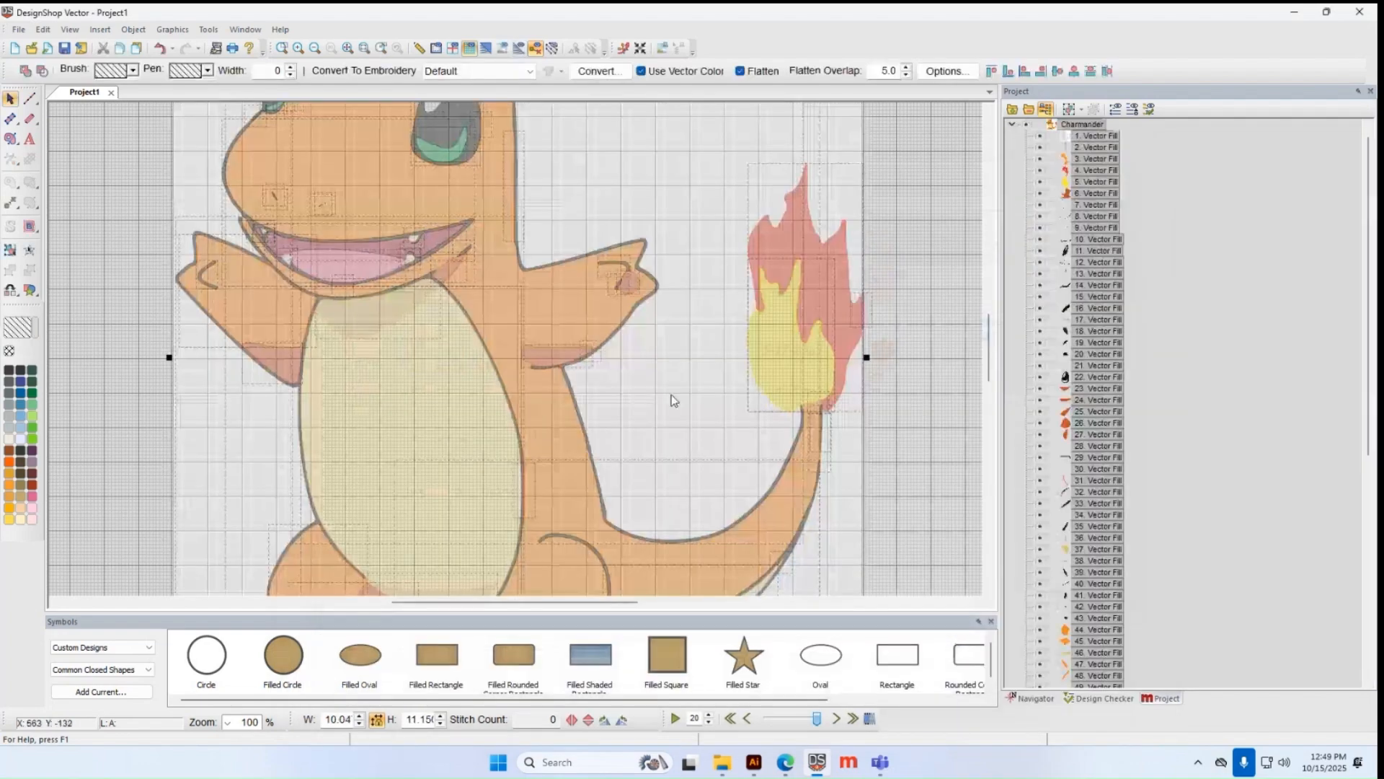
- Convert all inserted Charmander vector fills to embroidery with the Default setting and review the resulting color list
scroll(672, 395, down, 4)
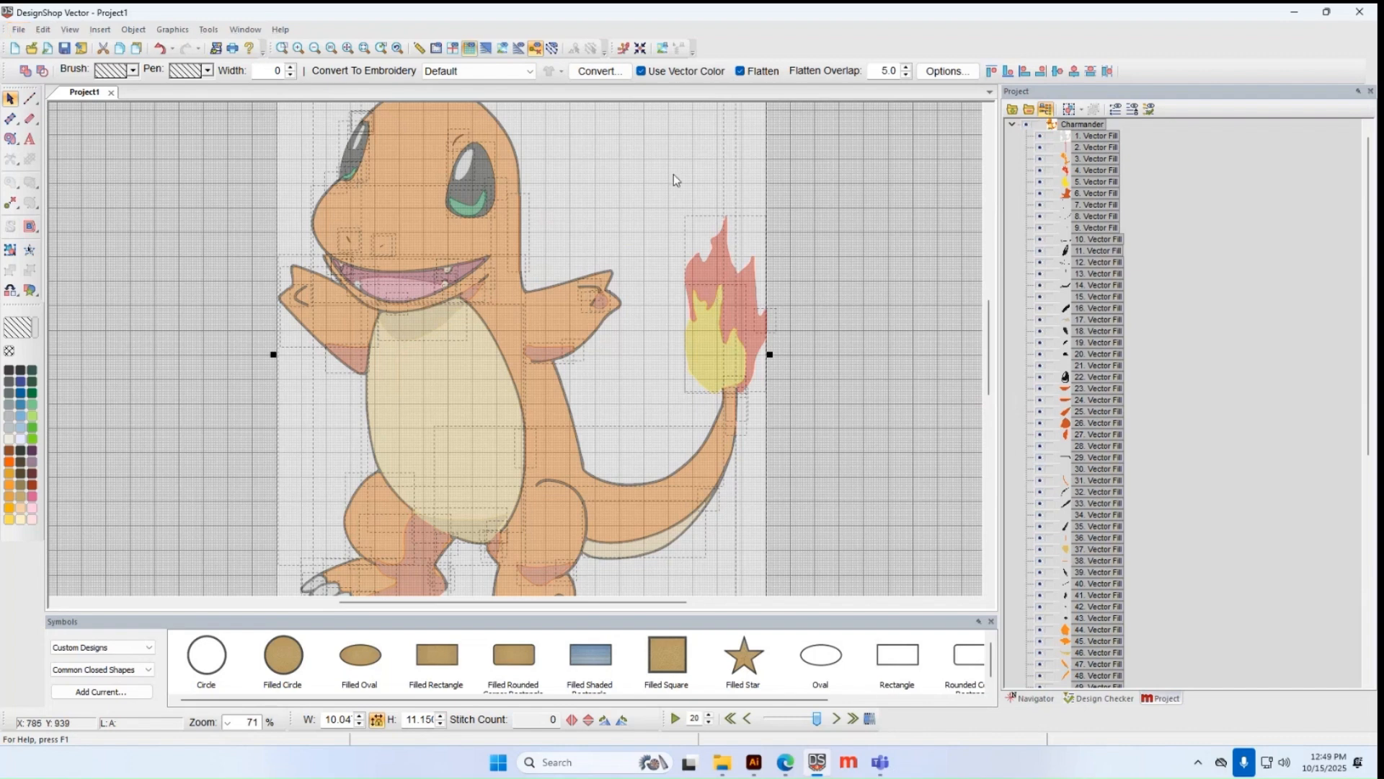
click(593, 78)
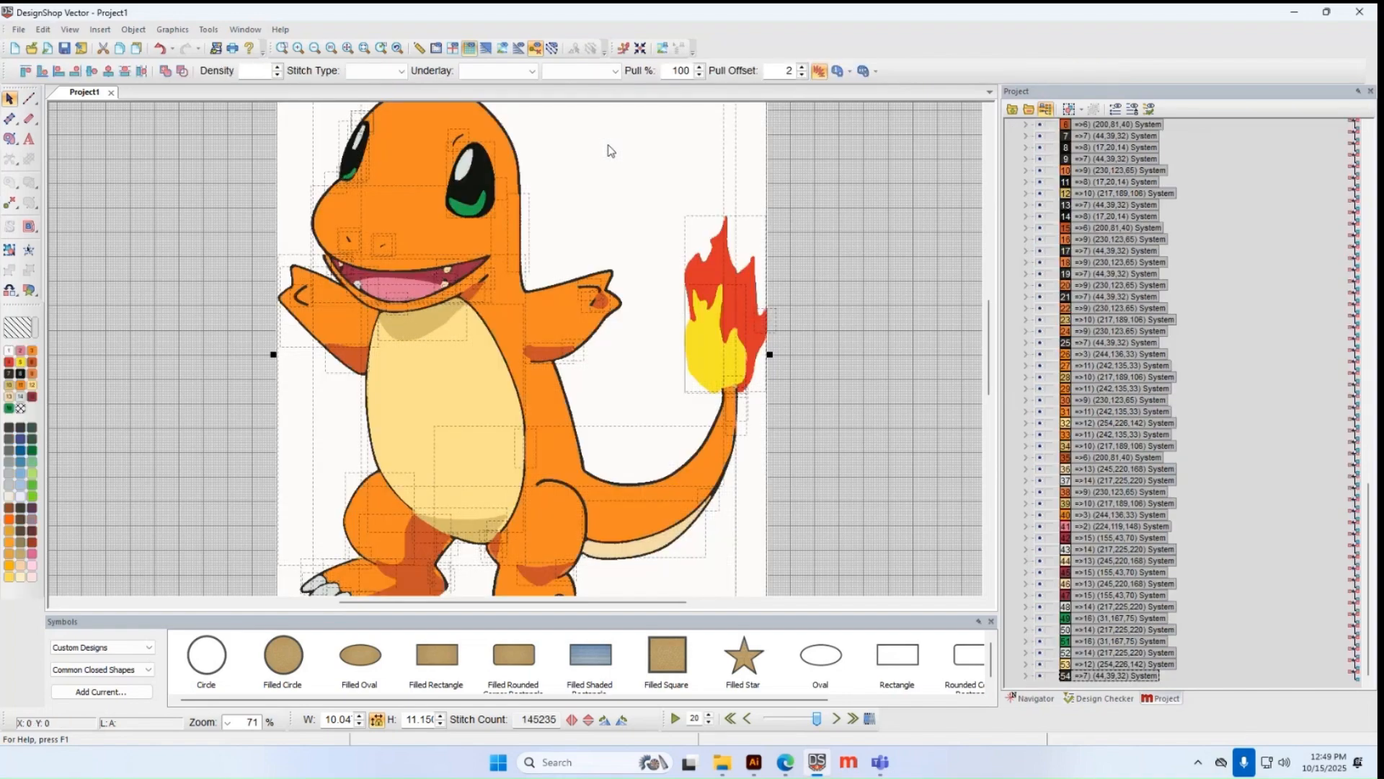
scroll(1149, 367, up, 6)
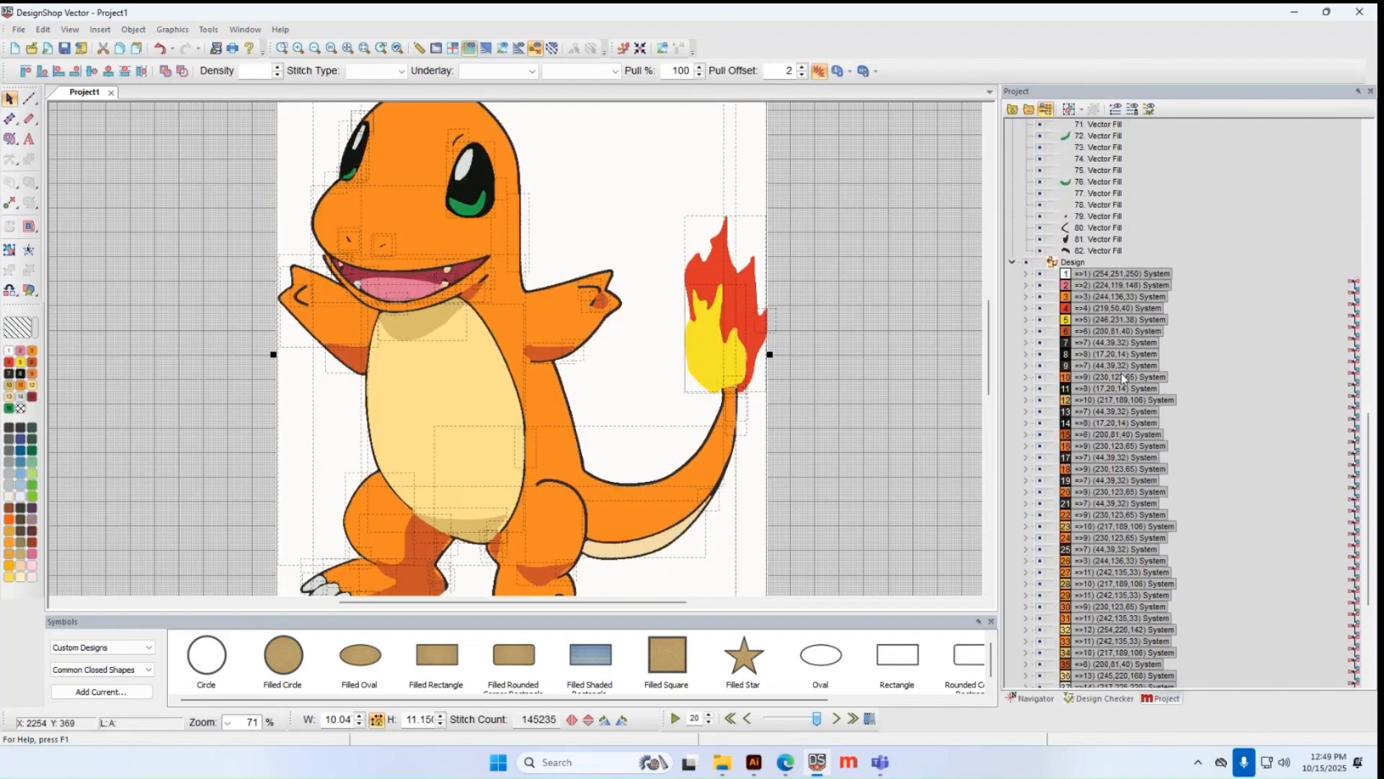
scroll(1122, 373, down, 6)
scroll(1104, 669, up, 7)
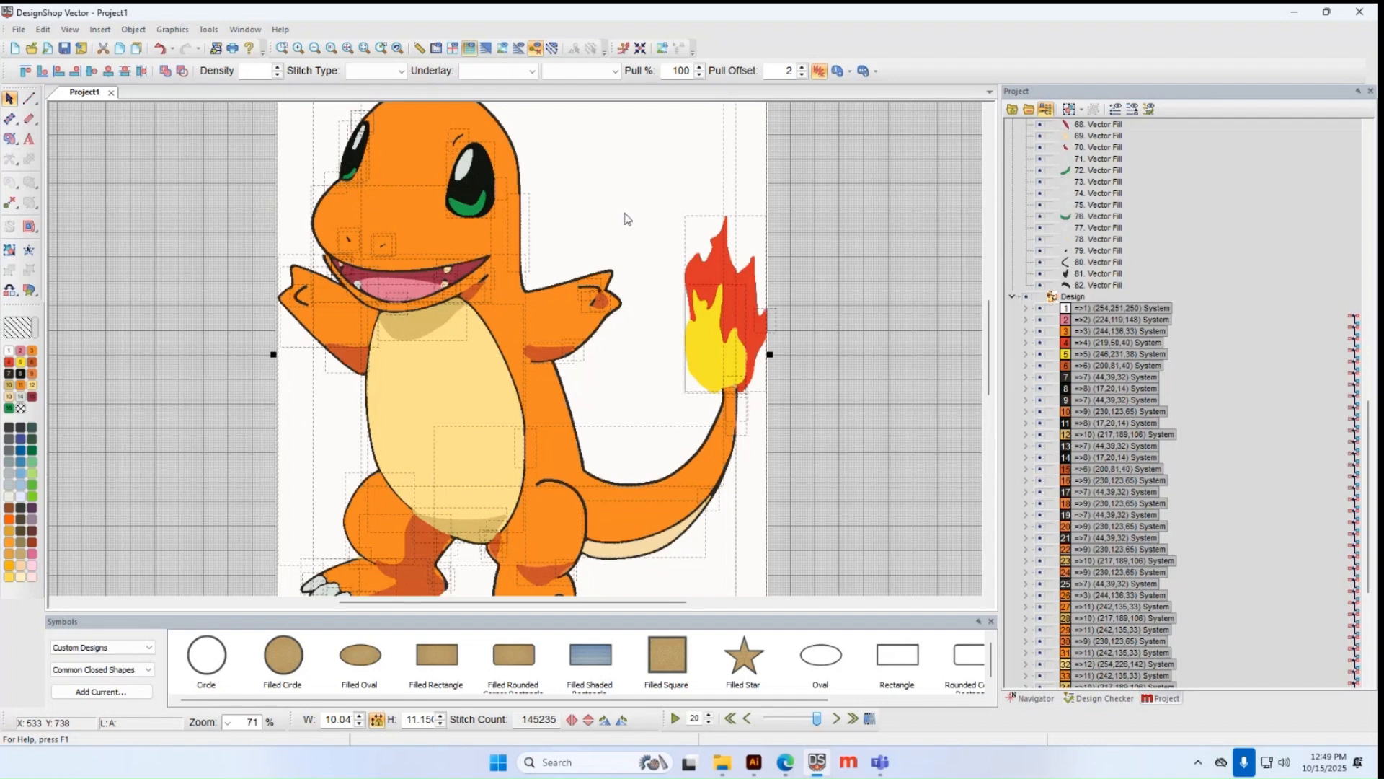
- Turn on the realistic stitch rendering, deselect the design and inspect the whole Charmander
click(482, 52)
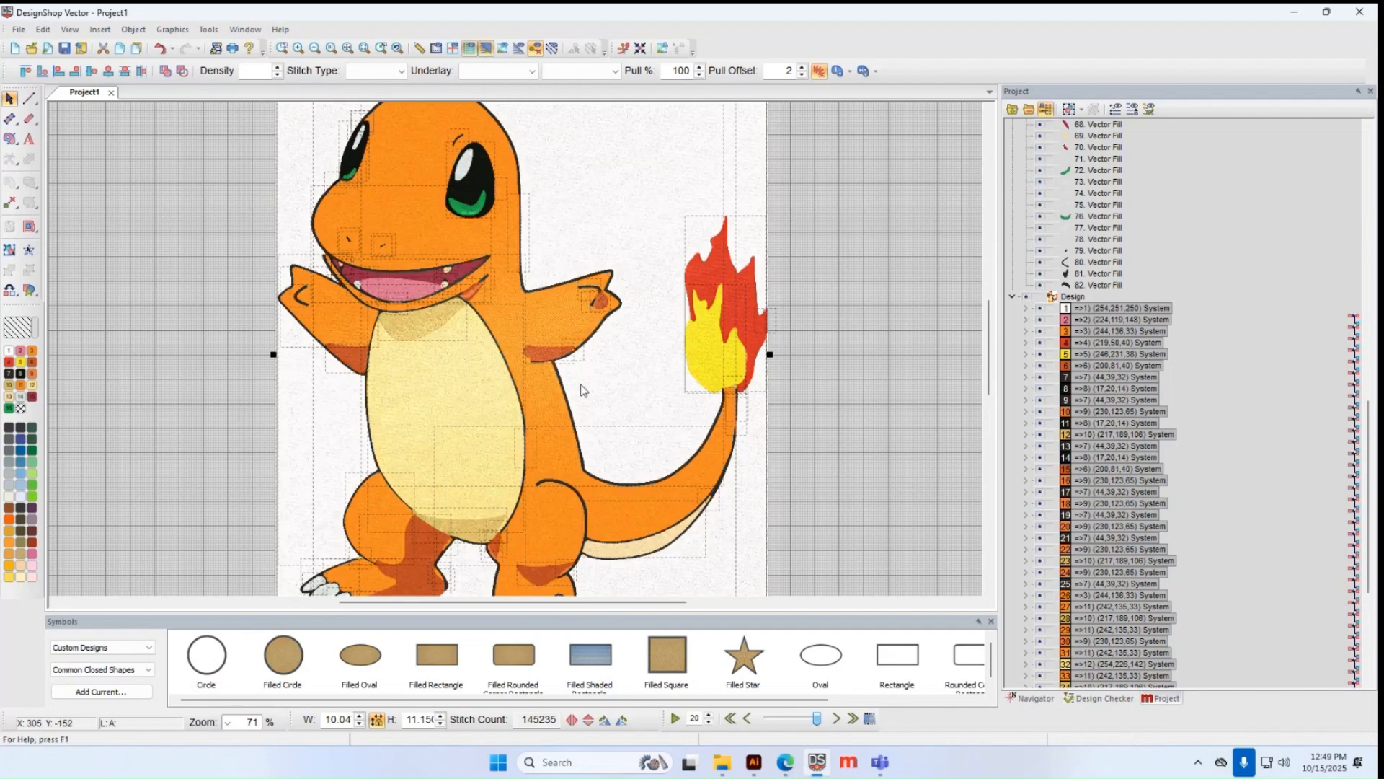
click(891, 310)
scroll(640, 400, down, 1)
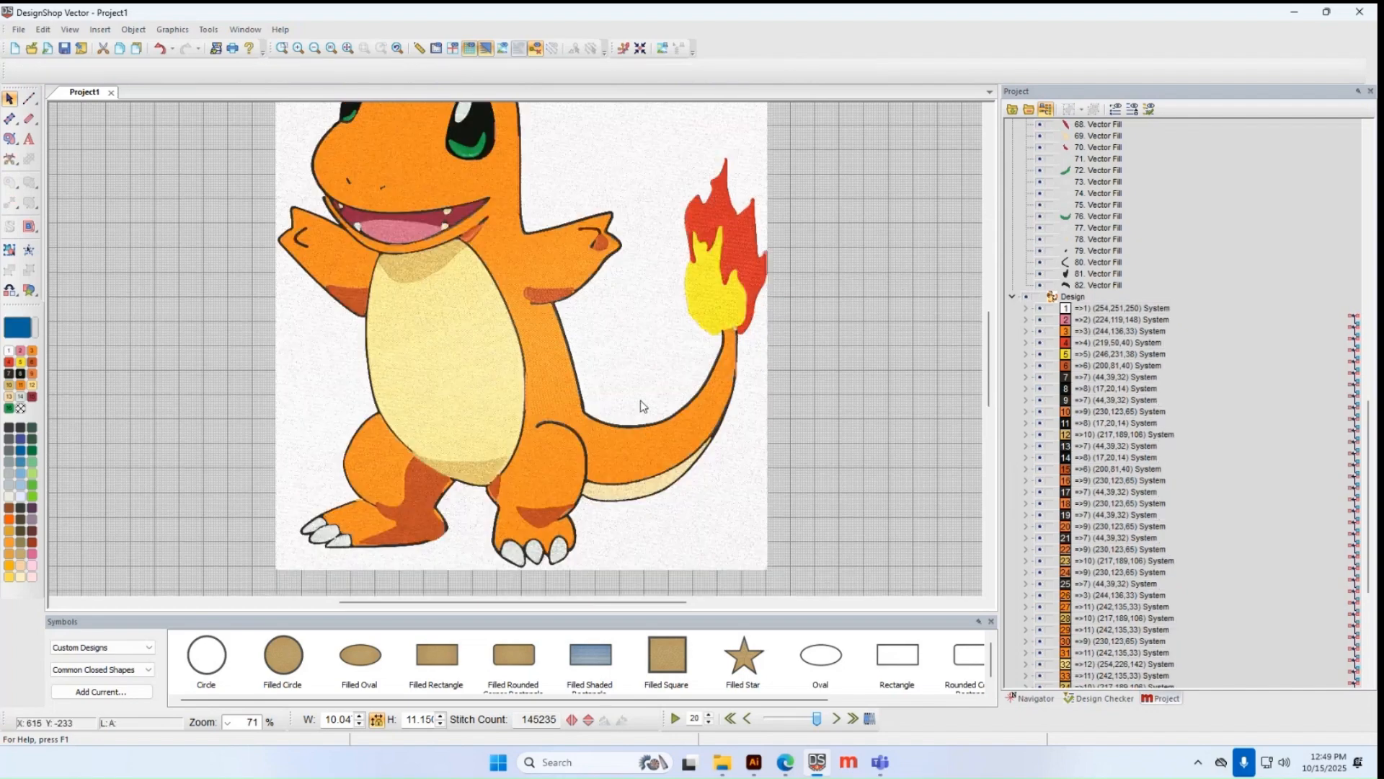
scroll(641, 400, up, 1)
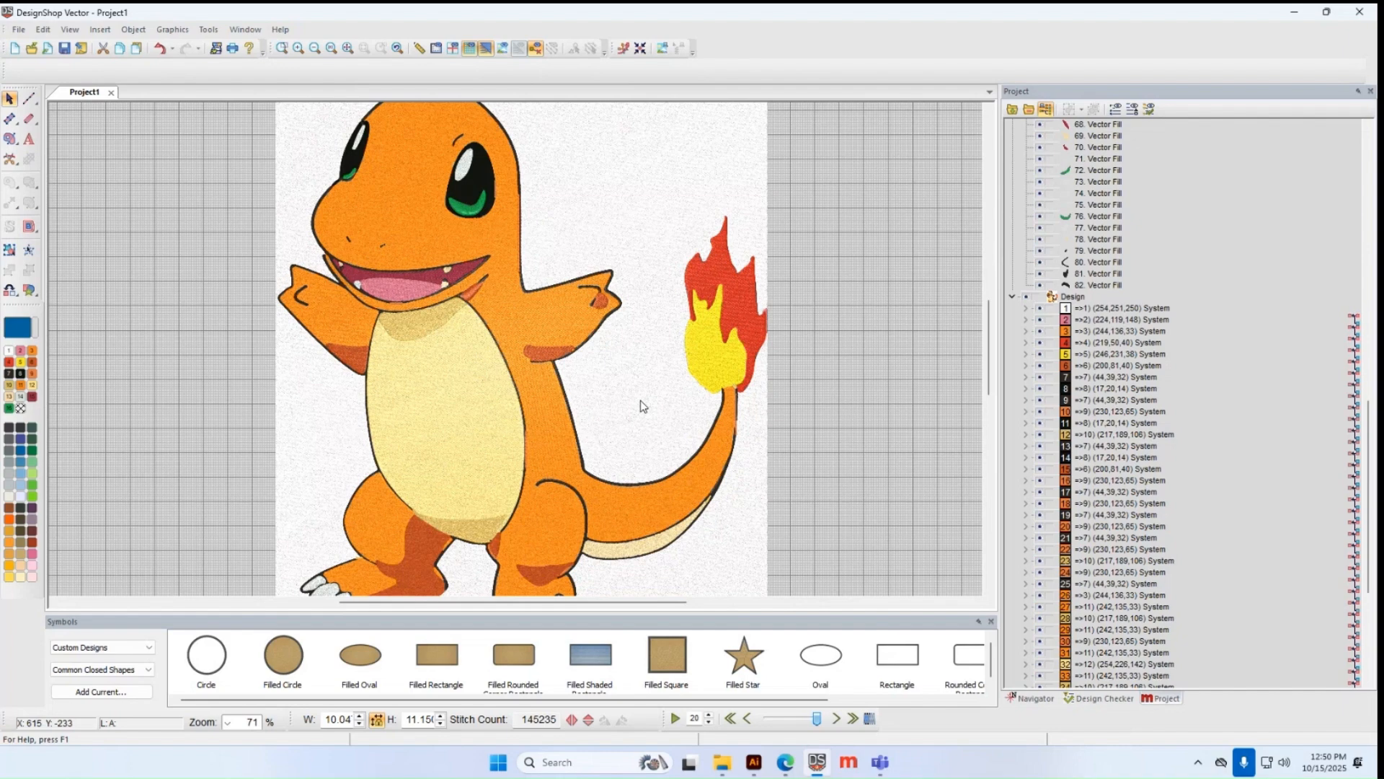
scroll(640, 401, up, 1)
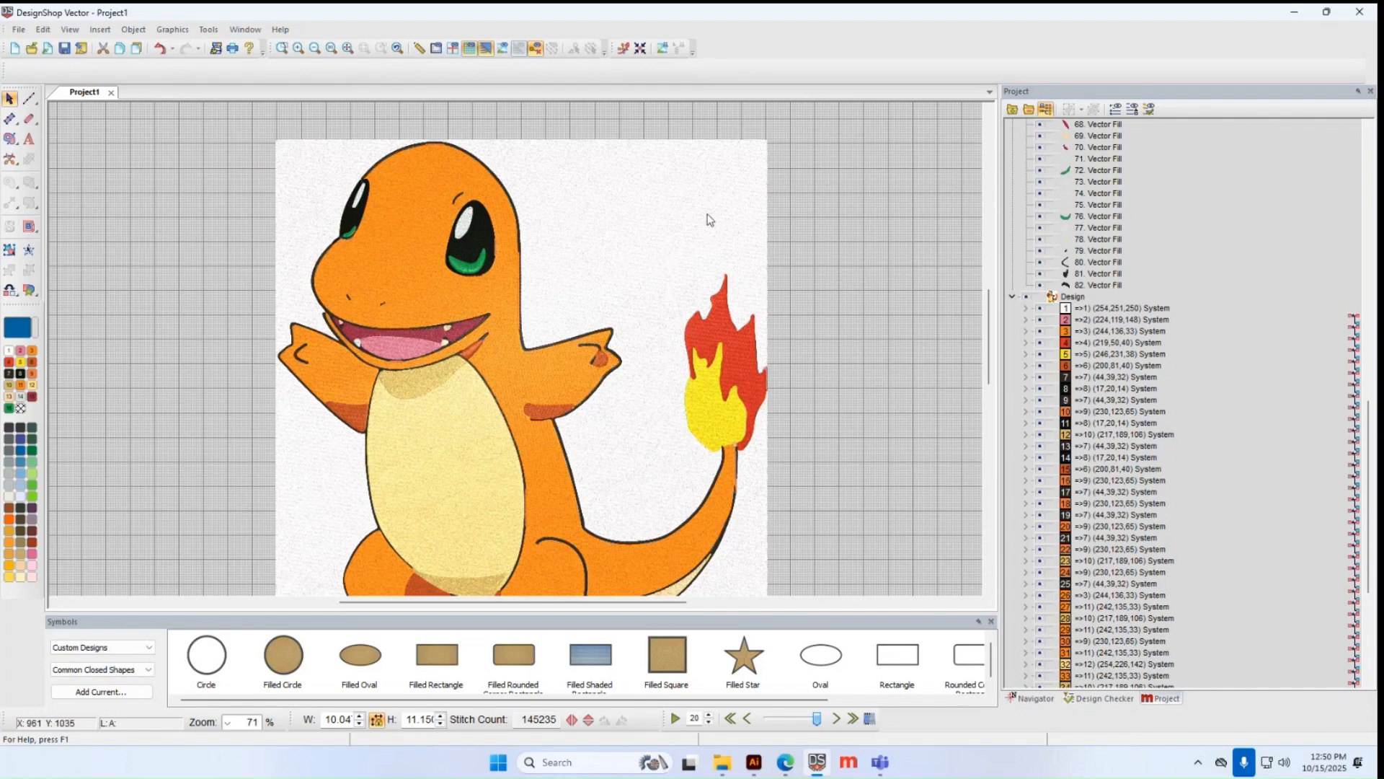
- Delete the white background complex fill surrounding the Charmander from the embroidery design
click(666, 181)
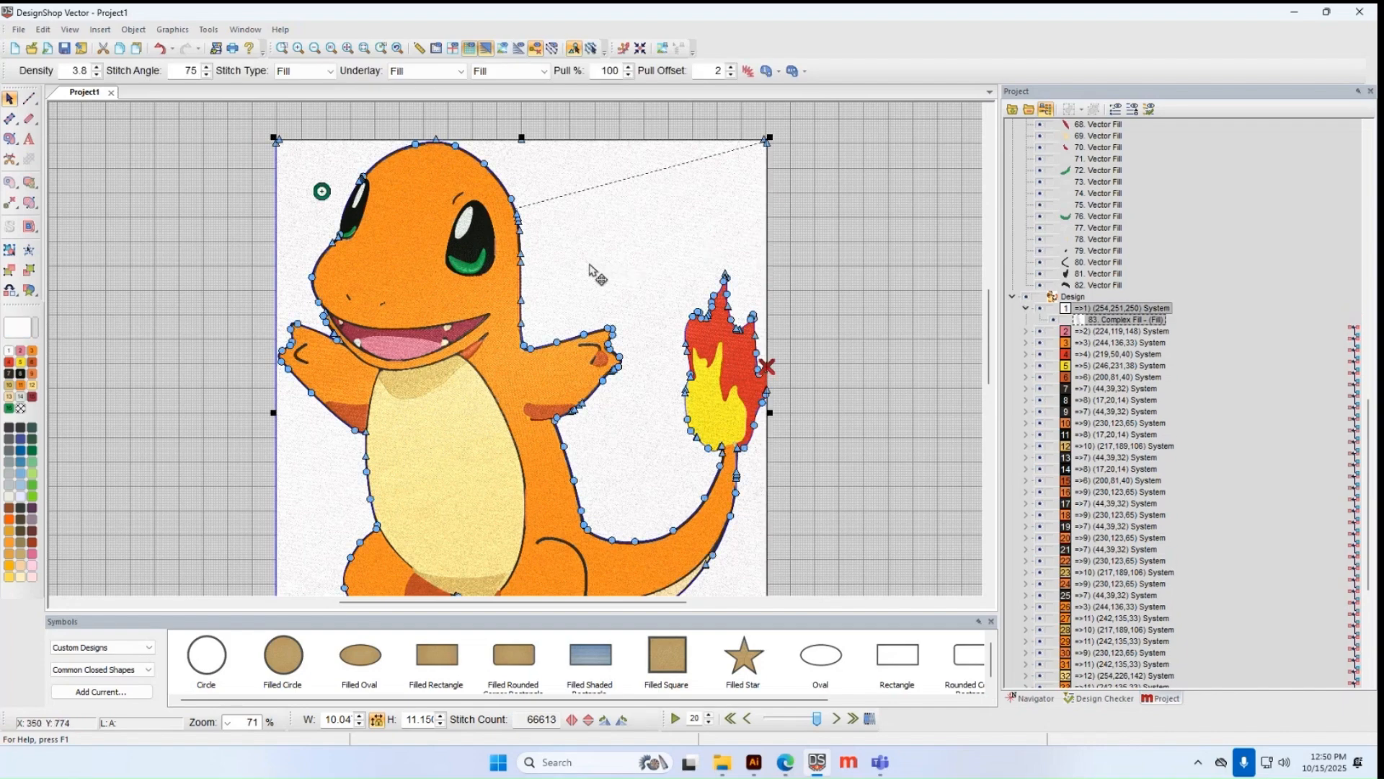
drag(625, 258, 805, 250)
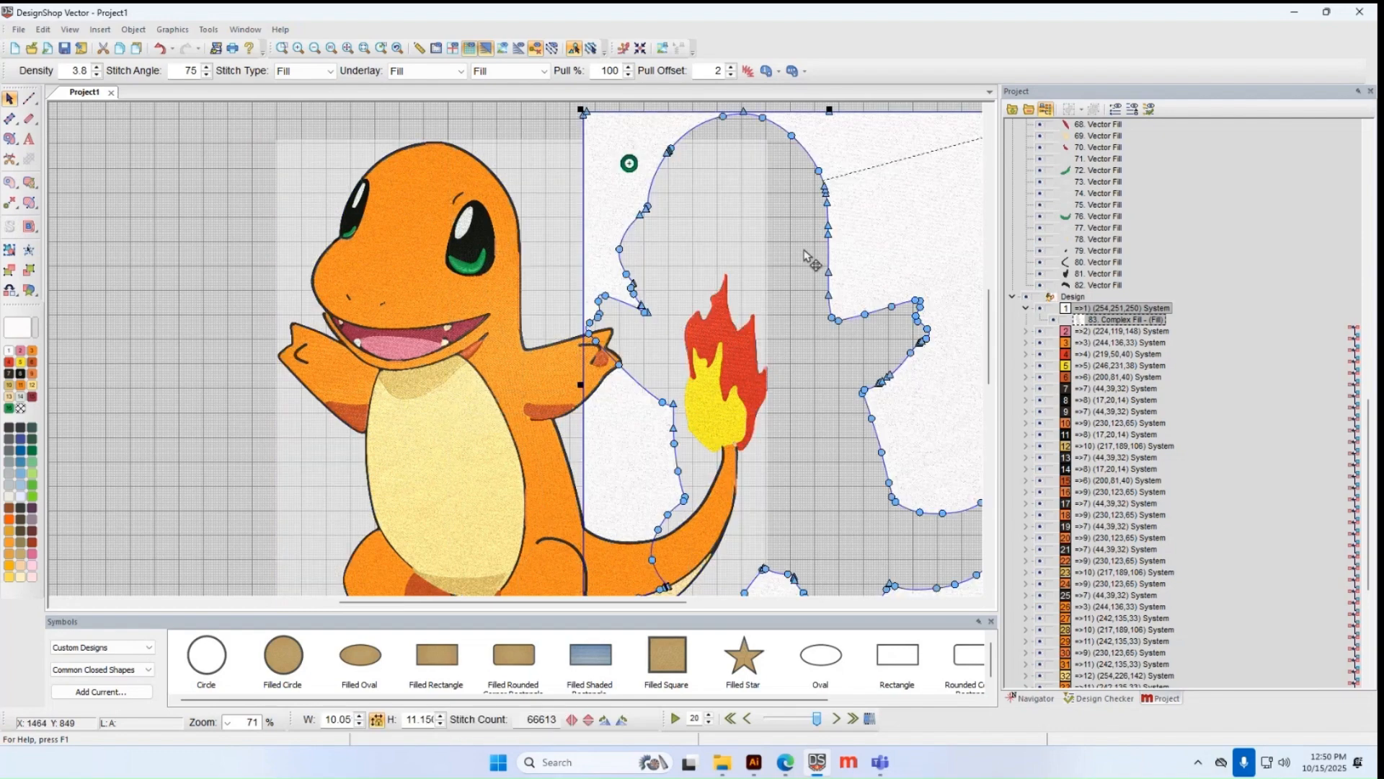
key(Delete)
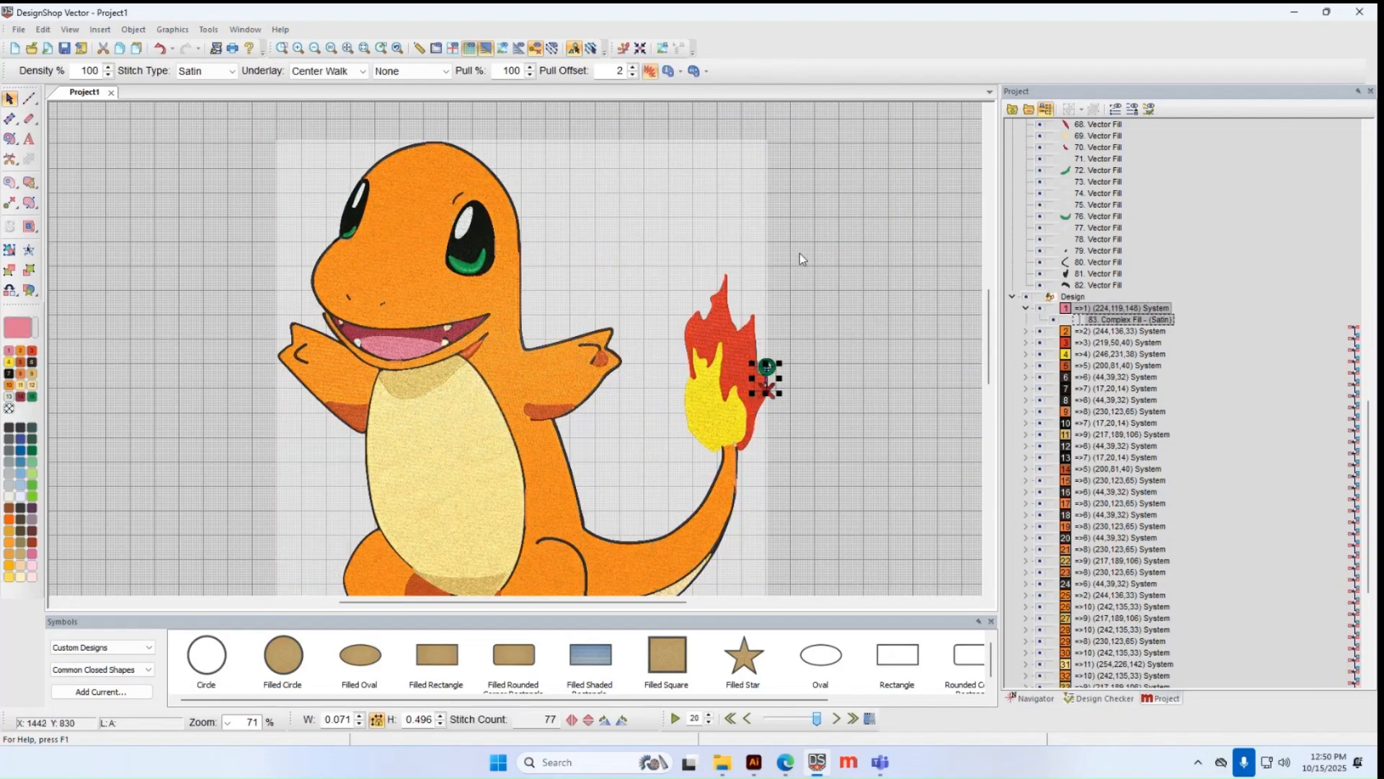
- Check the white background vector behind the embroidery, and collapse the Charmander and Design groups in the project tree
click(732, 223)
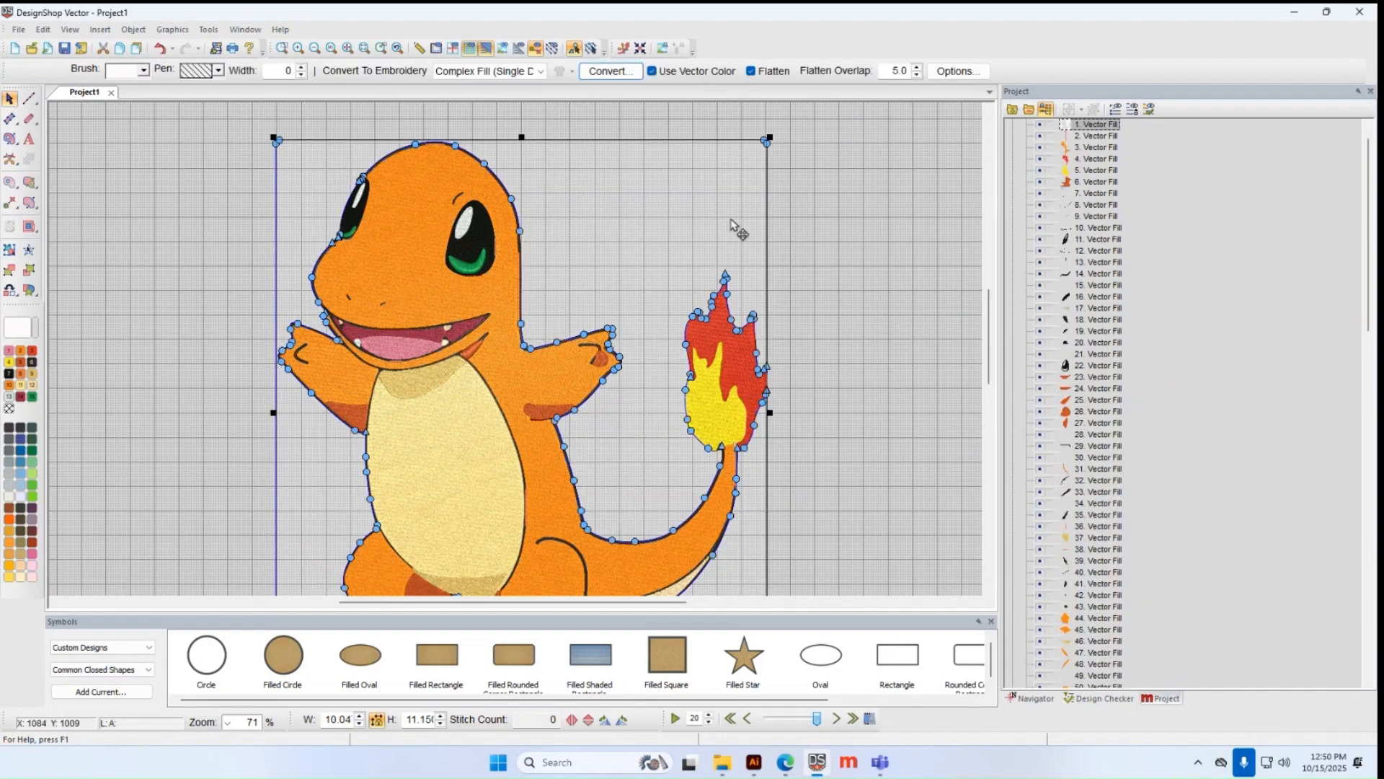
click(786, 229)
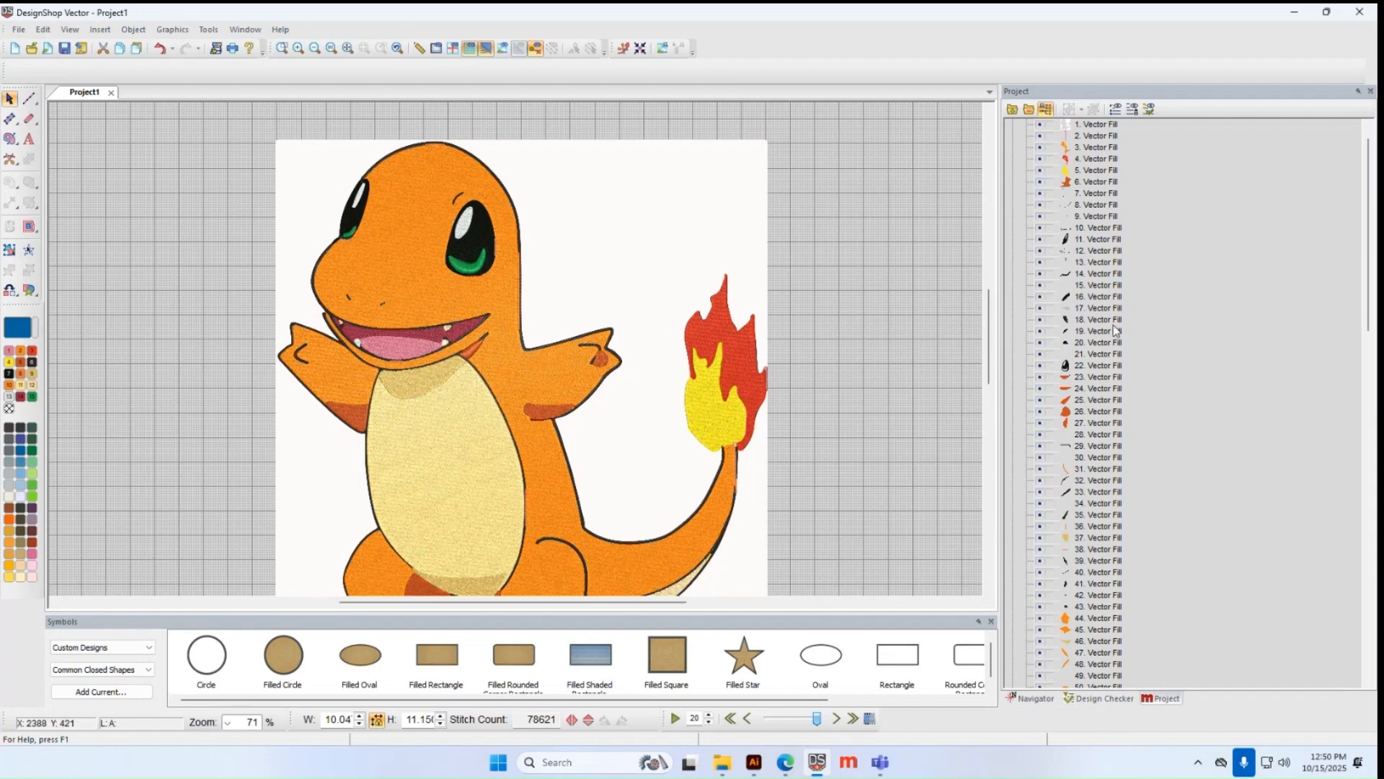
scroll(1032, 322, up, 1)
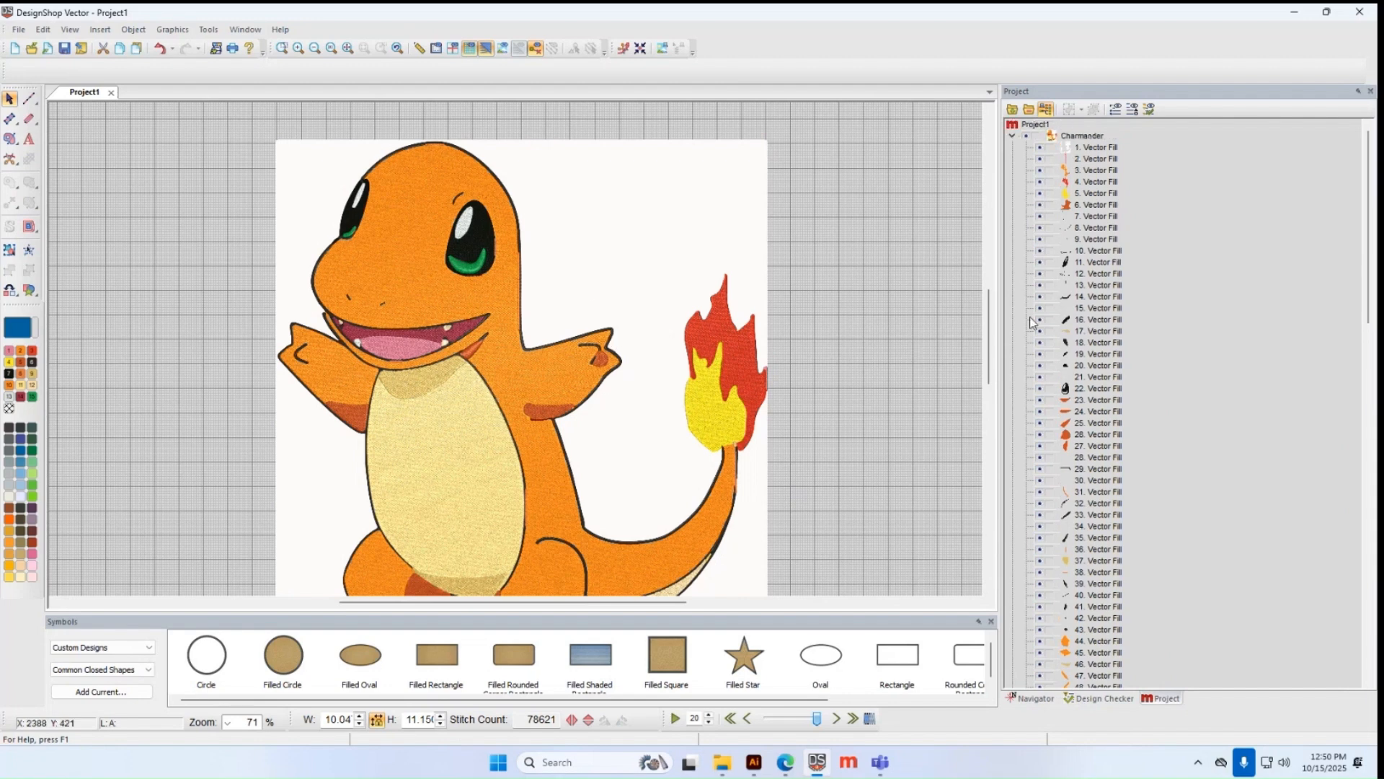
click(1012, 135)
click(1012, 147)
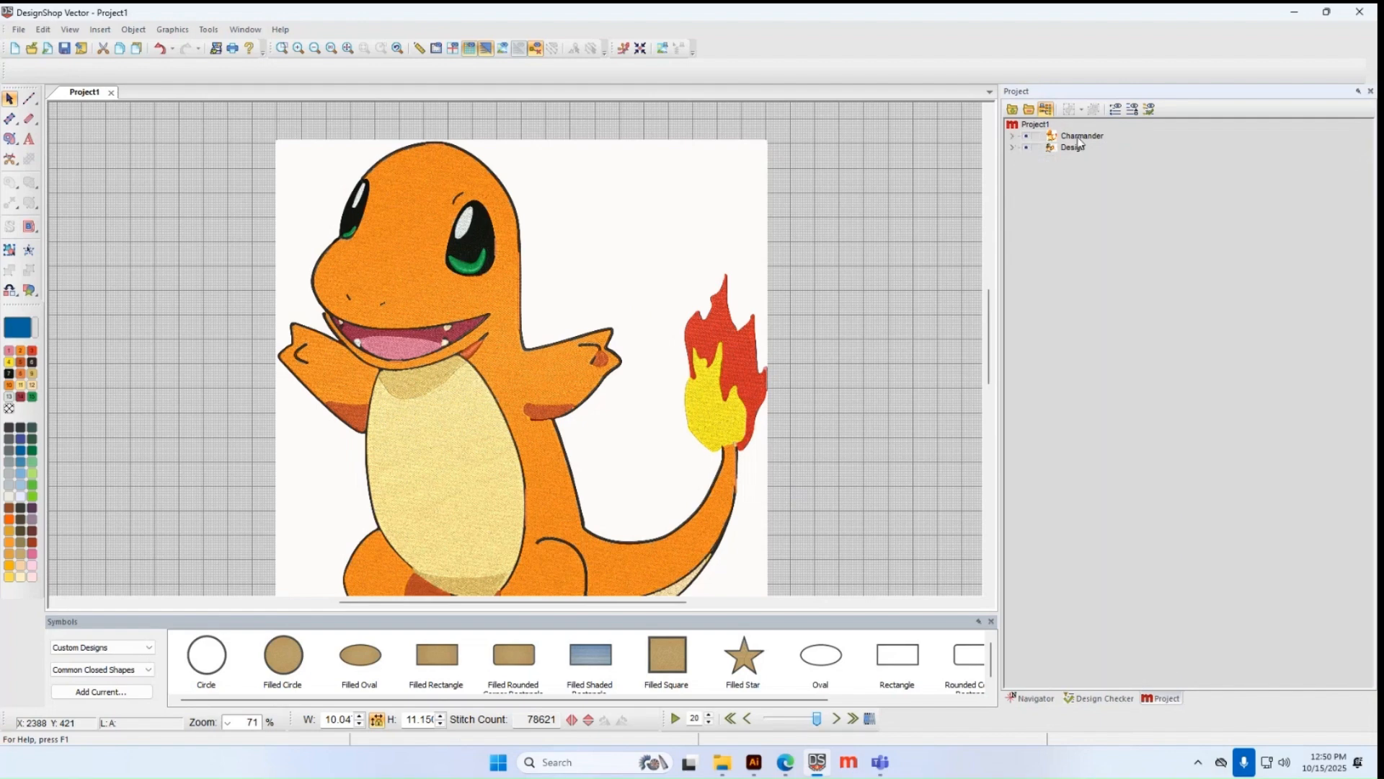
- Review the vector fills contained in the Charmander group, and collapse the group
click(1012, 136)
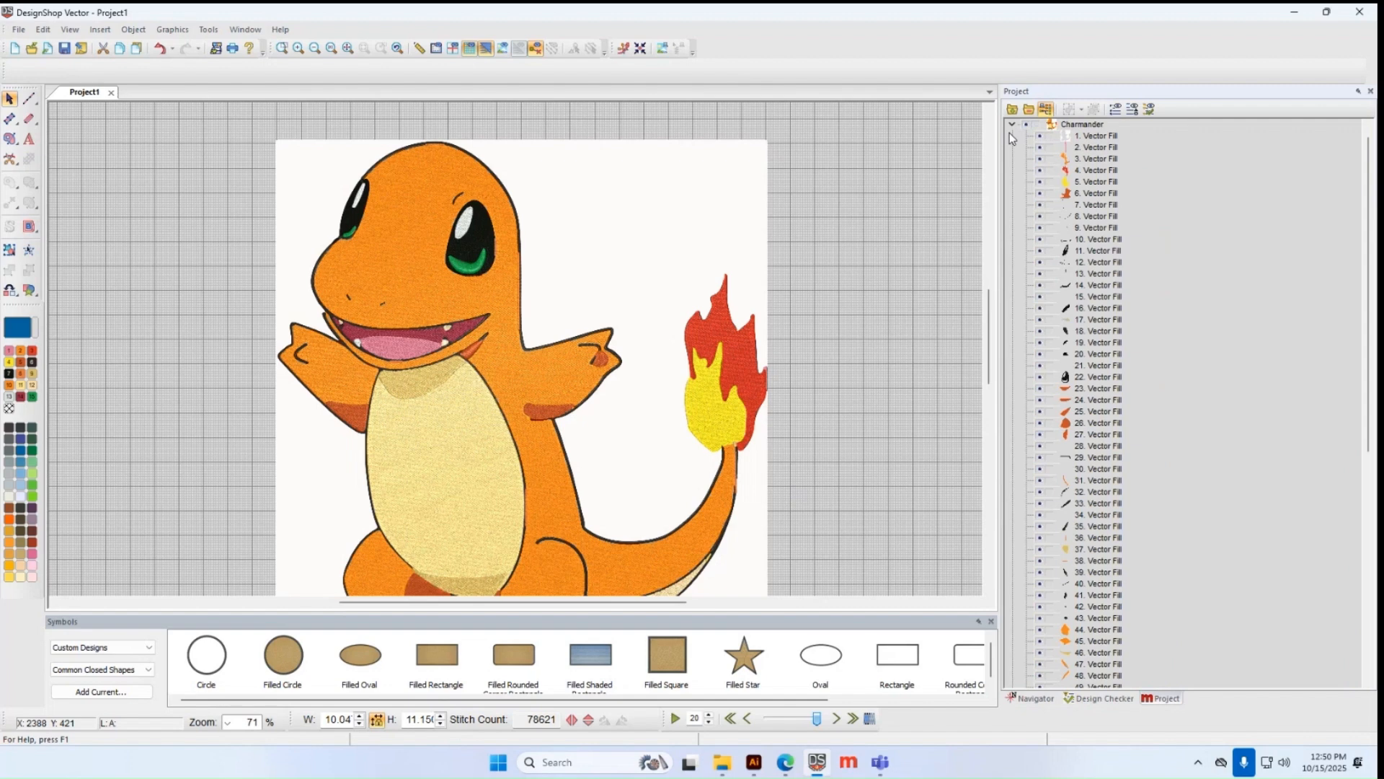
scroll(1122, 249, down, 10)
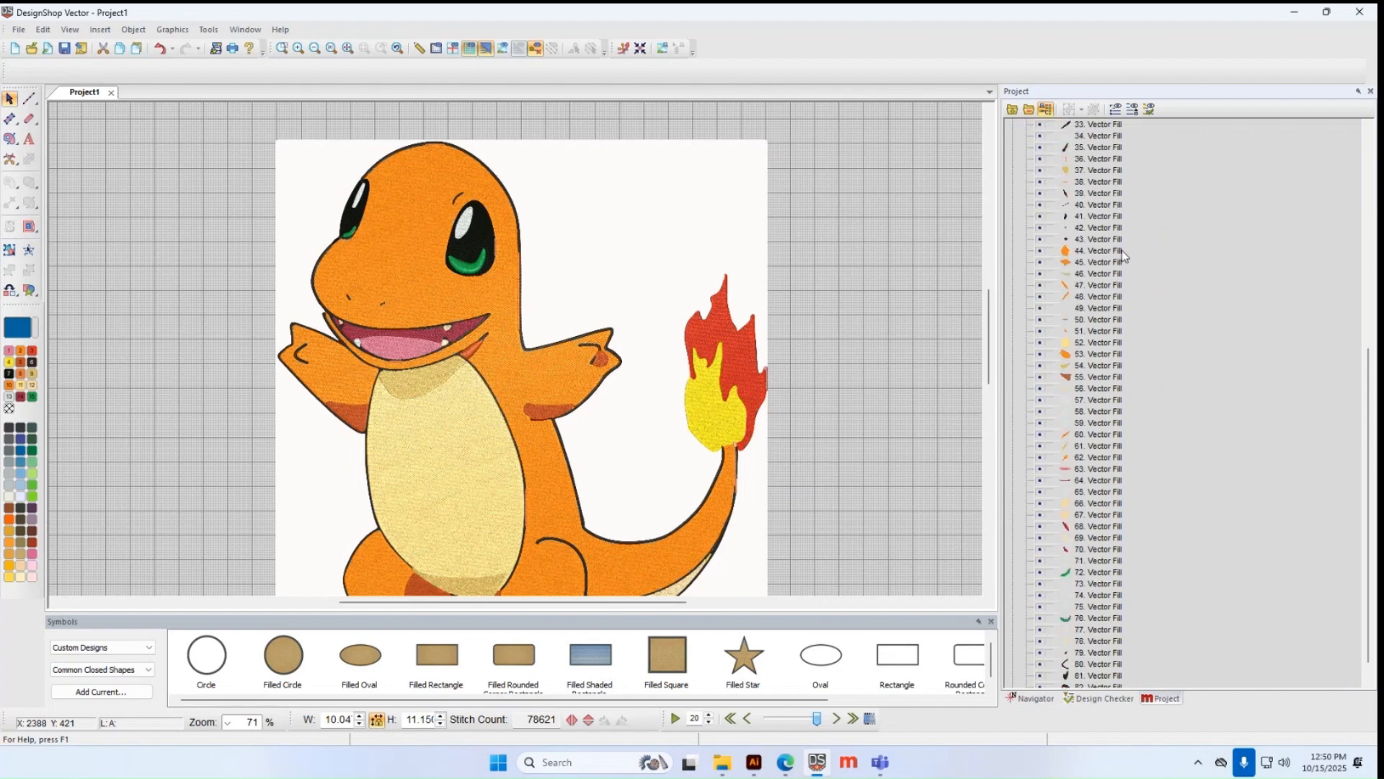
scroll(1116, 412, up, 4)
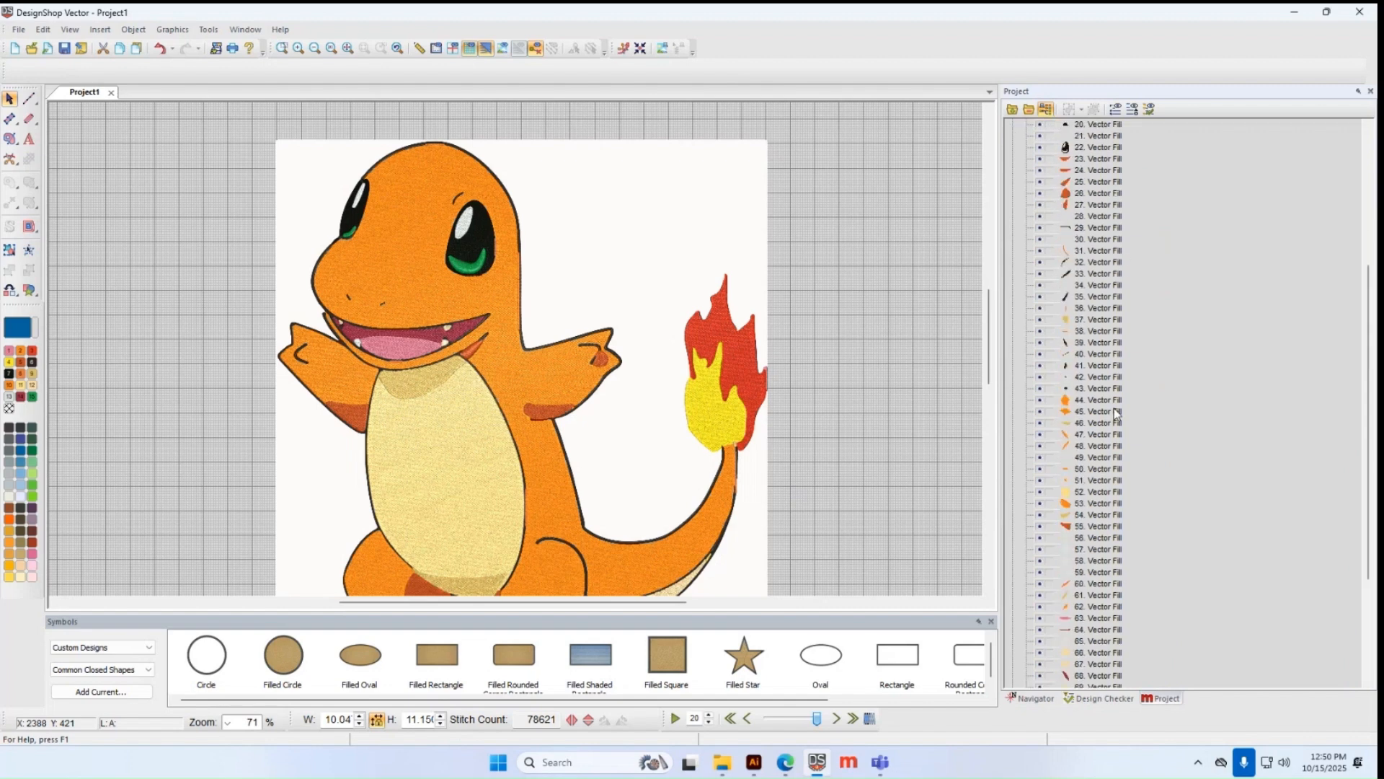
scroll(1116, 413, up, 7)
scroll(1105, 505, down, 5)
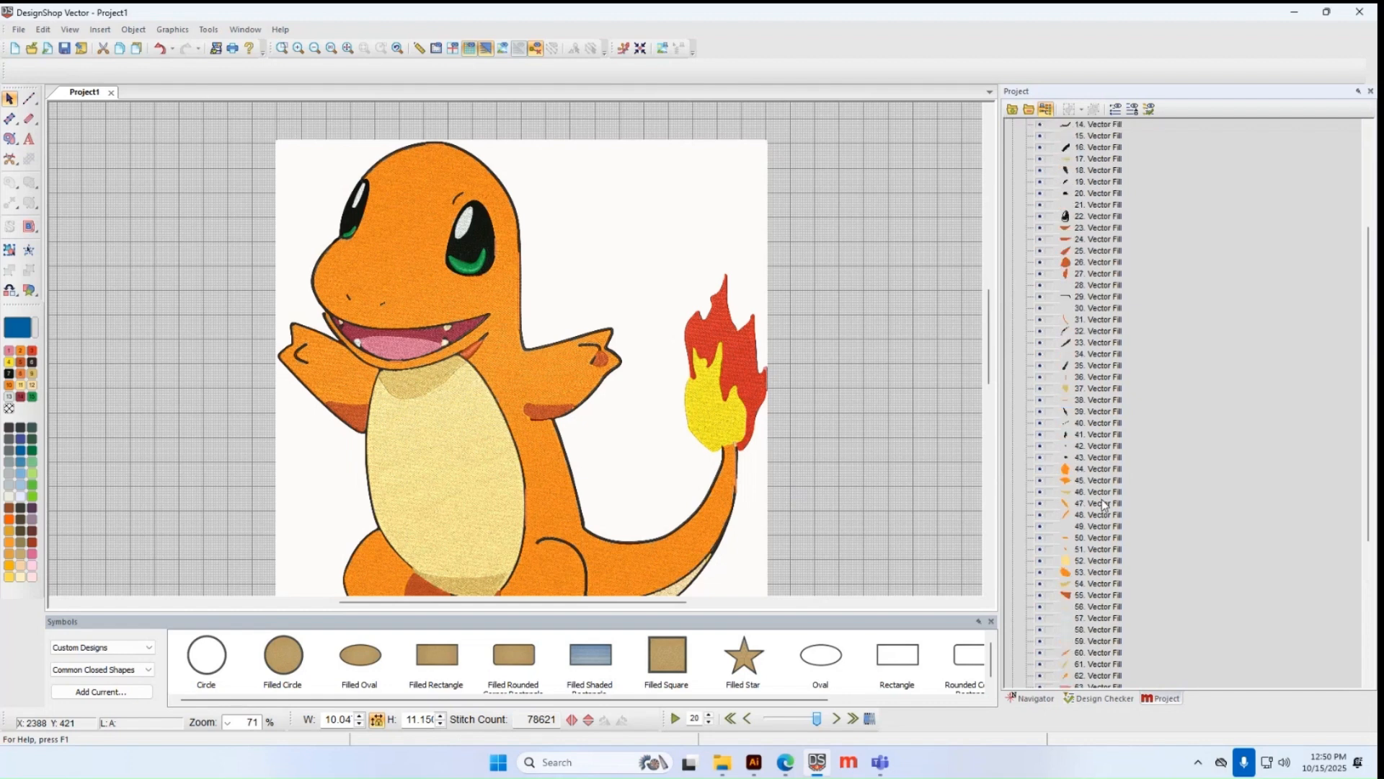
scroll(1105, 504, down, 5)
scroll(1098, 496, up, 10)
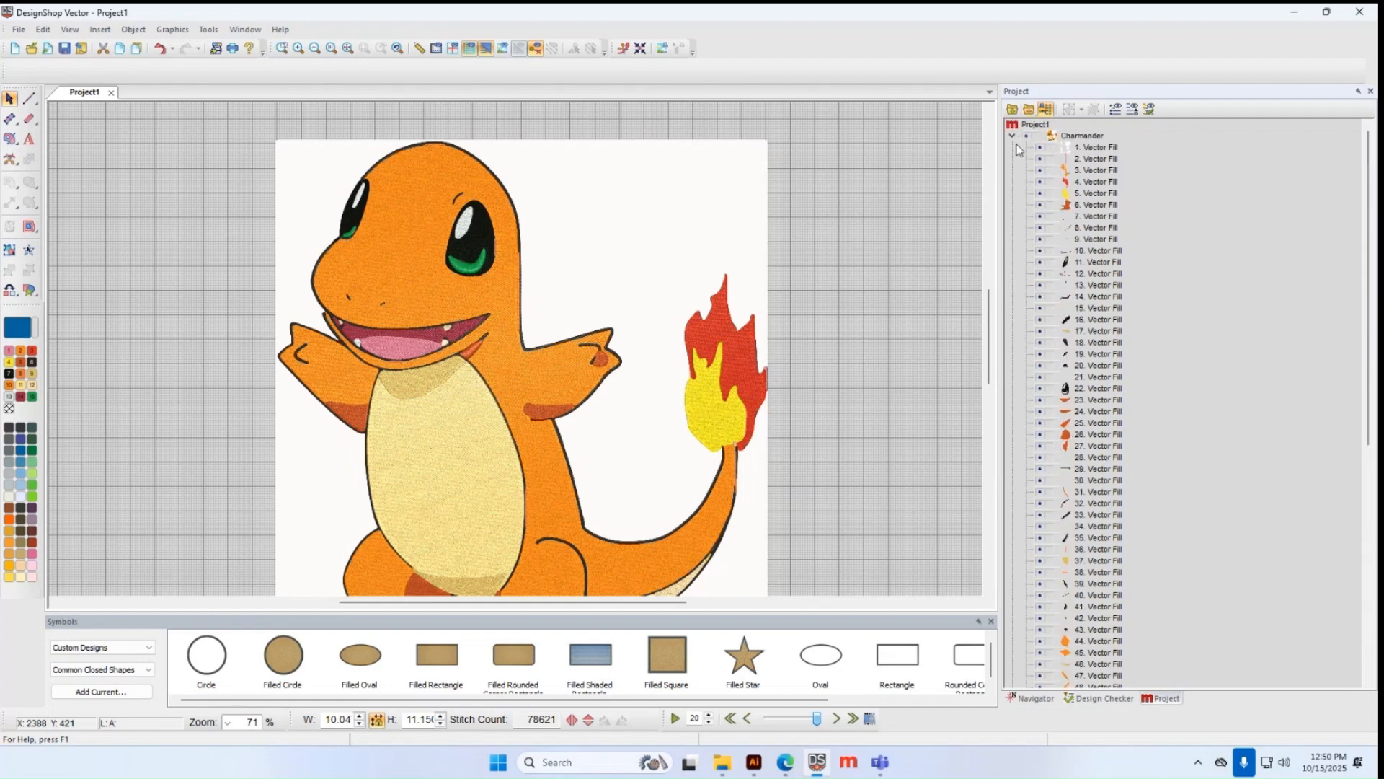
click(1012, 137)
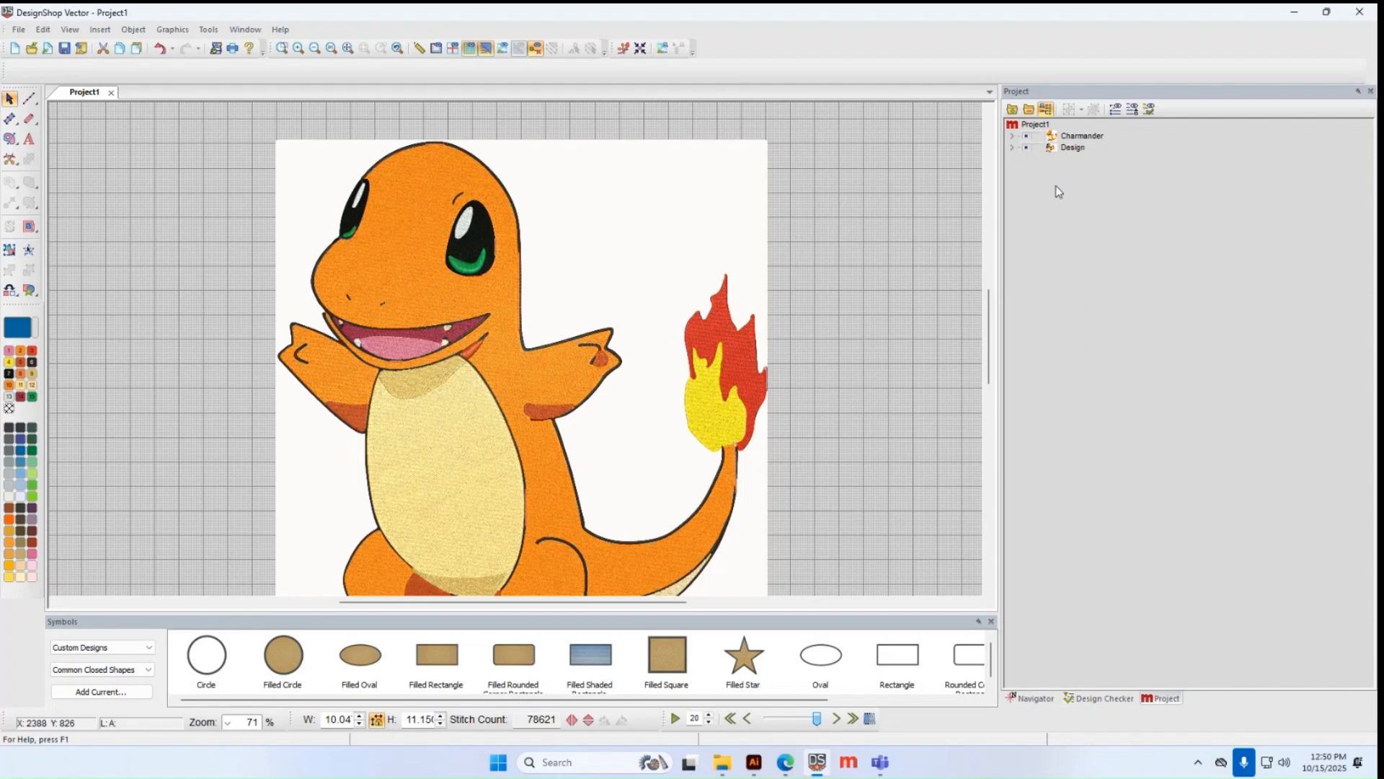
- Look through the color blocks in the embroidery Design group, and collapse the group
click(1013, 147)
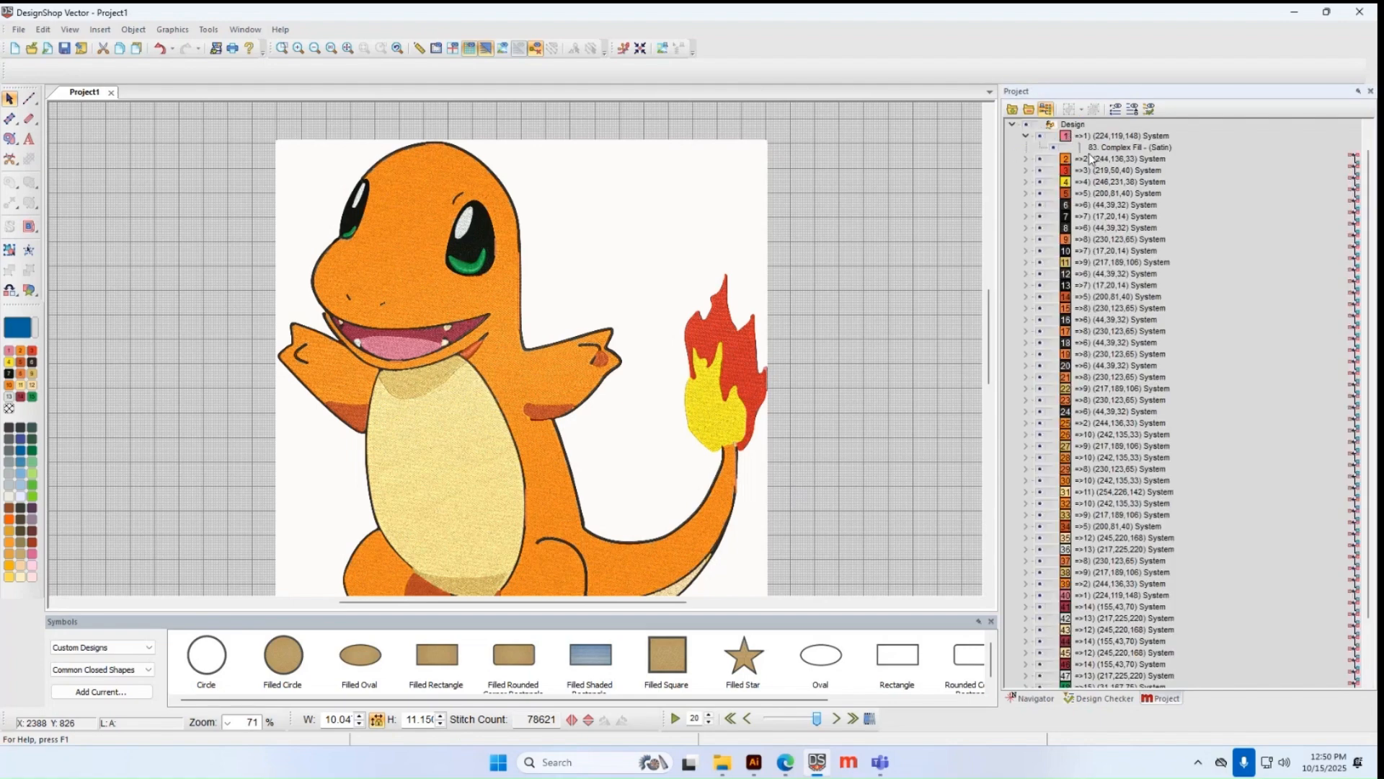
scroll(1091, 380, down, 2)
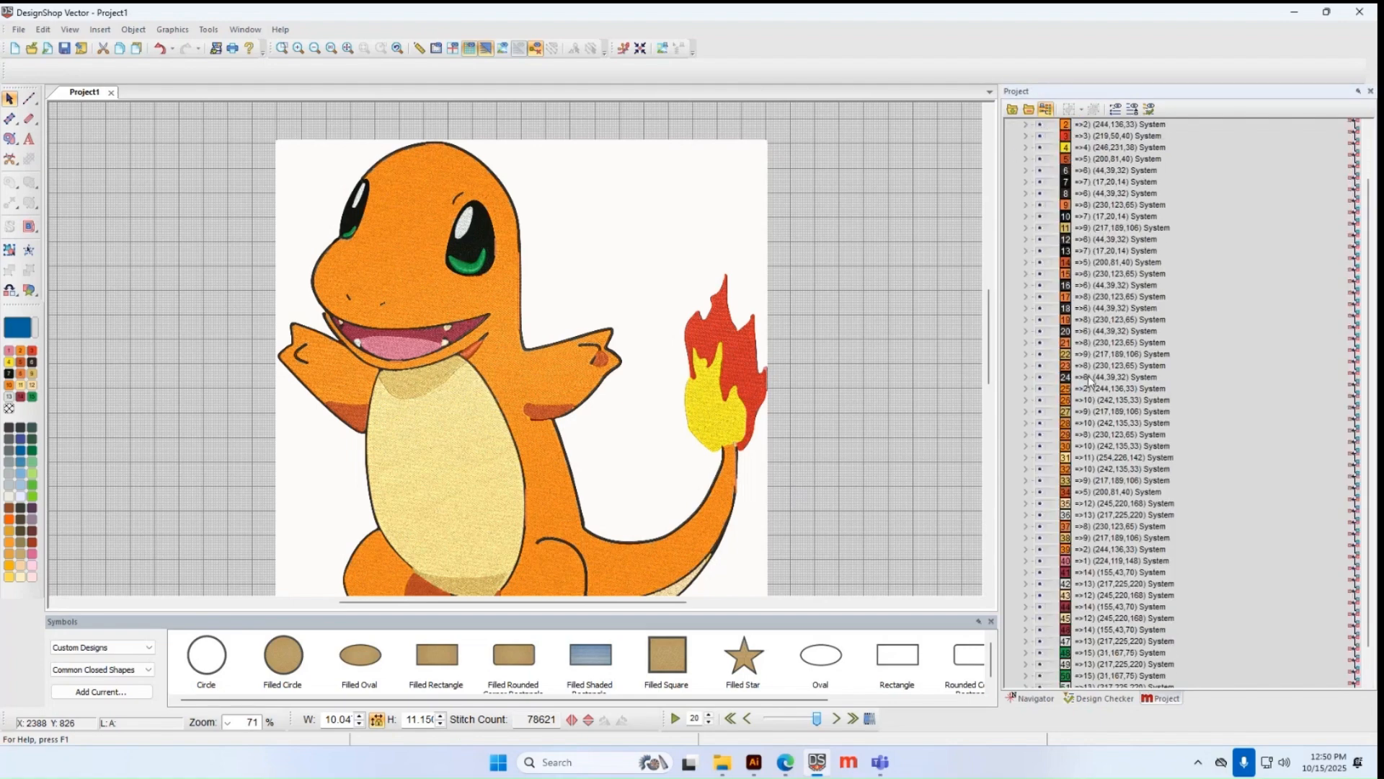
scroll(1091, 380, up, 2)
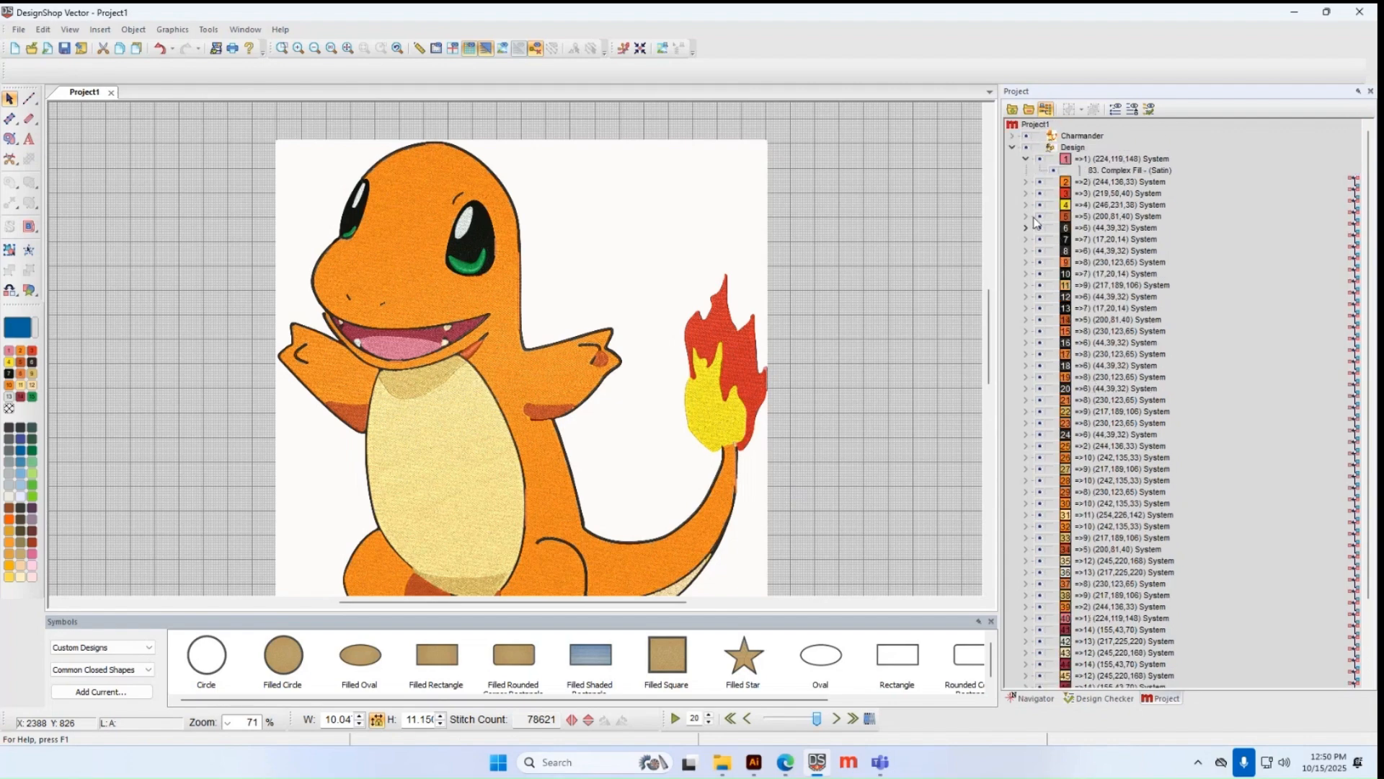
click(1013, 147)
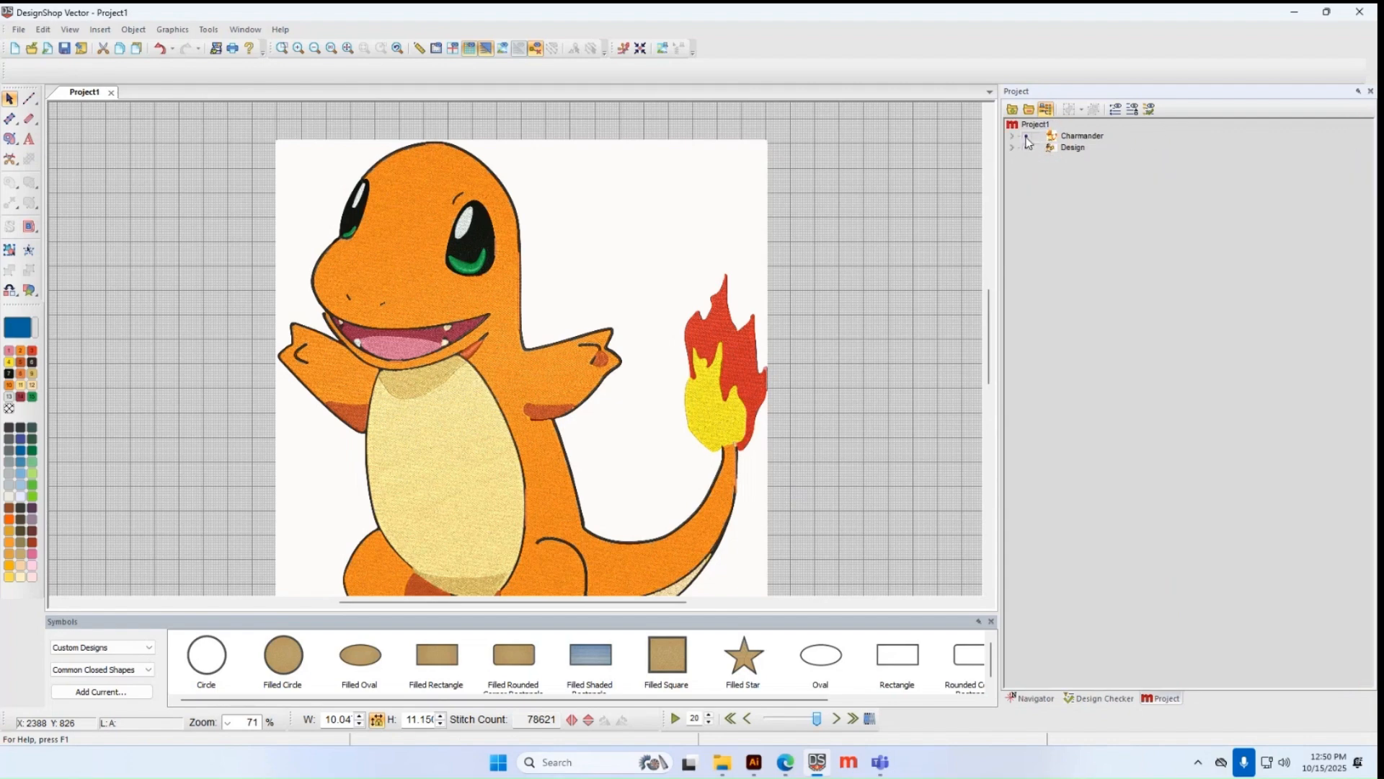
- Hide the original Charmander vector group, expand the Design group and inspect the embroidery from head to feet
click(1027, 137)
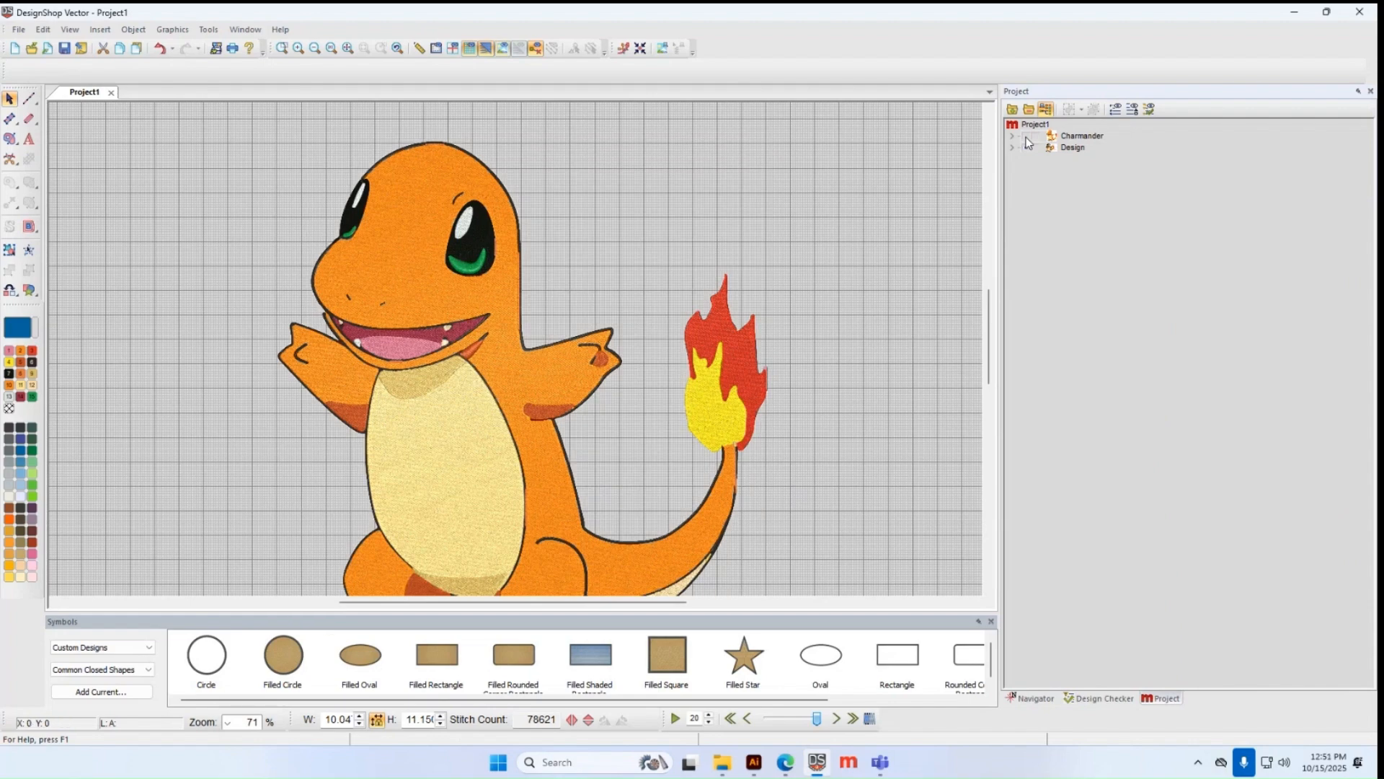
click(1013, 147)
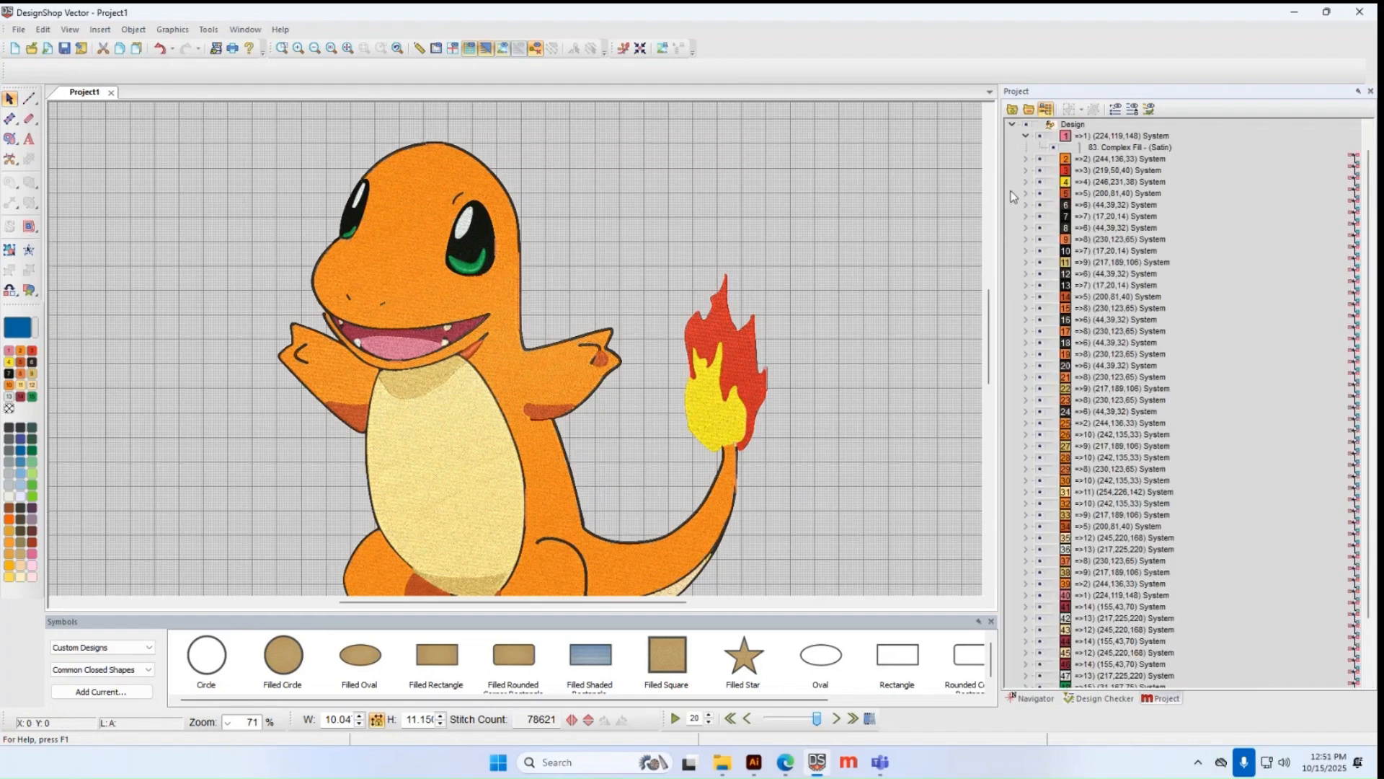
scroll(754, 240, down, 1)
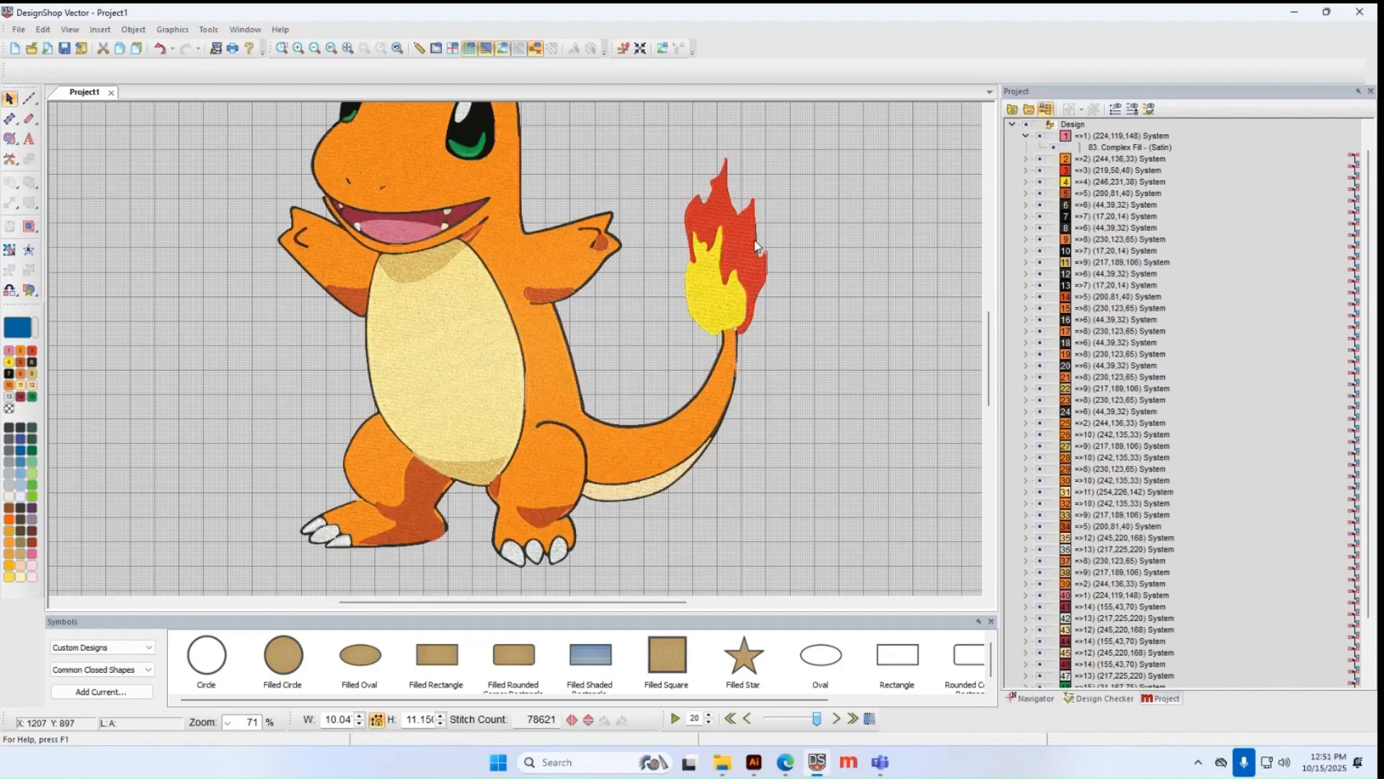
scroll(754, 240, up, 1)
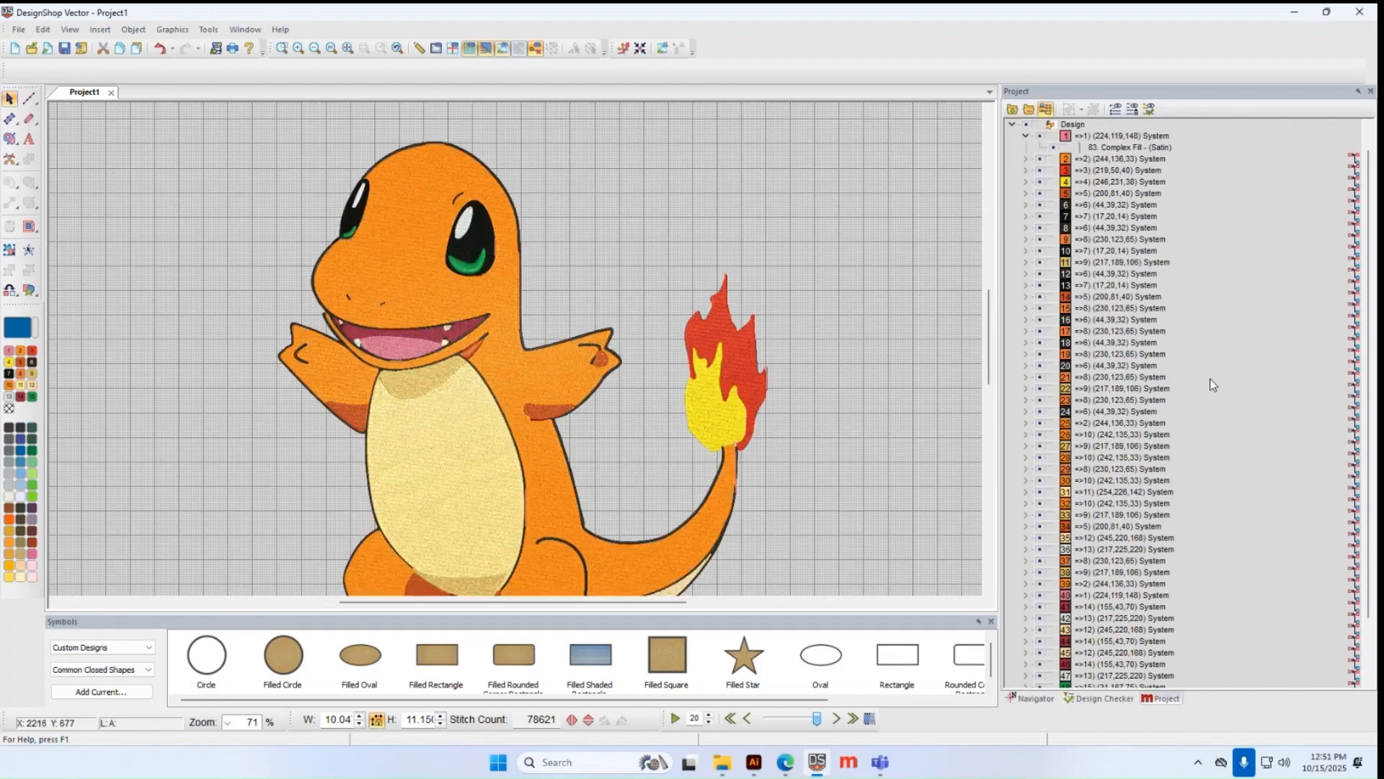
- Examine the Design group's full color sequence, checking which parts the pink (224,119,148) and orange (230,123,65) blocks cover
scroll(1103, 231, down, 2)
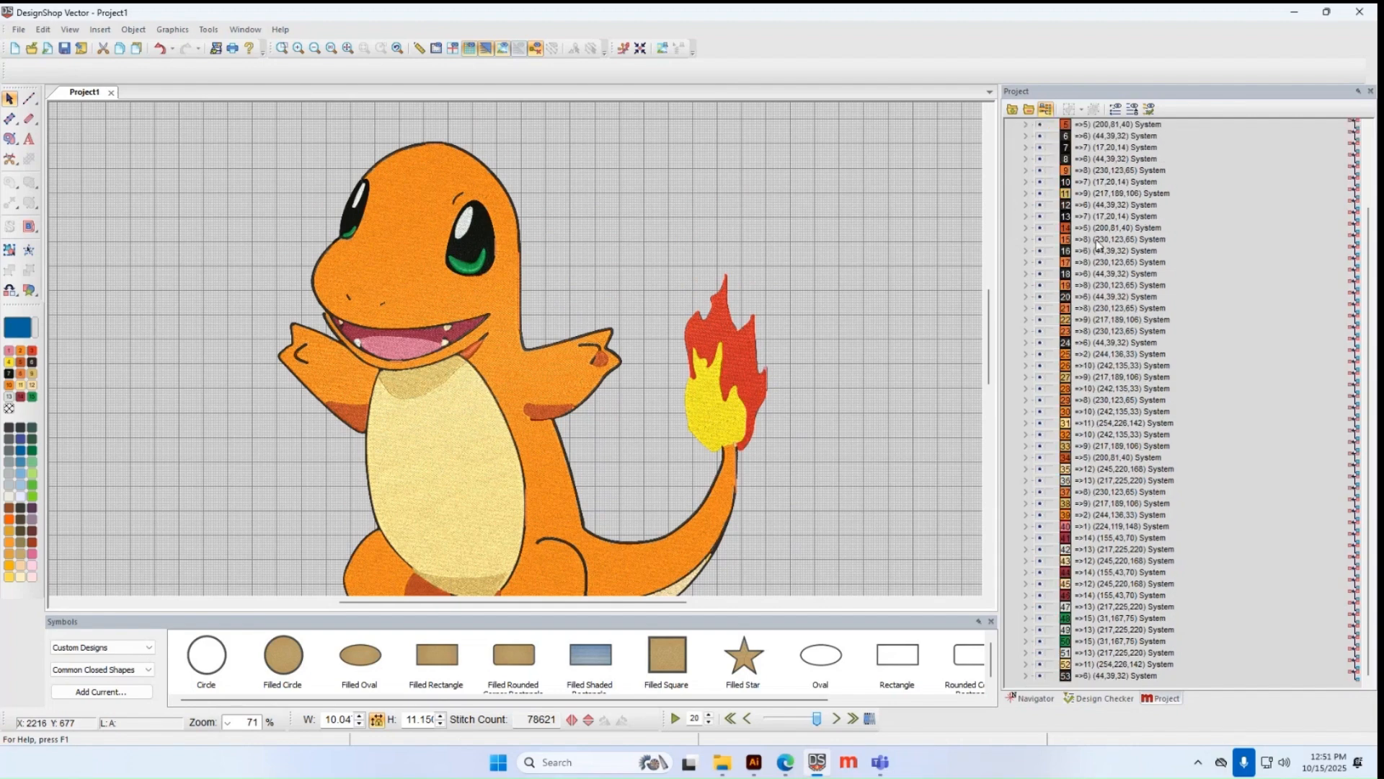
scroll(1096, 240, up, 3)
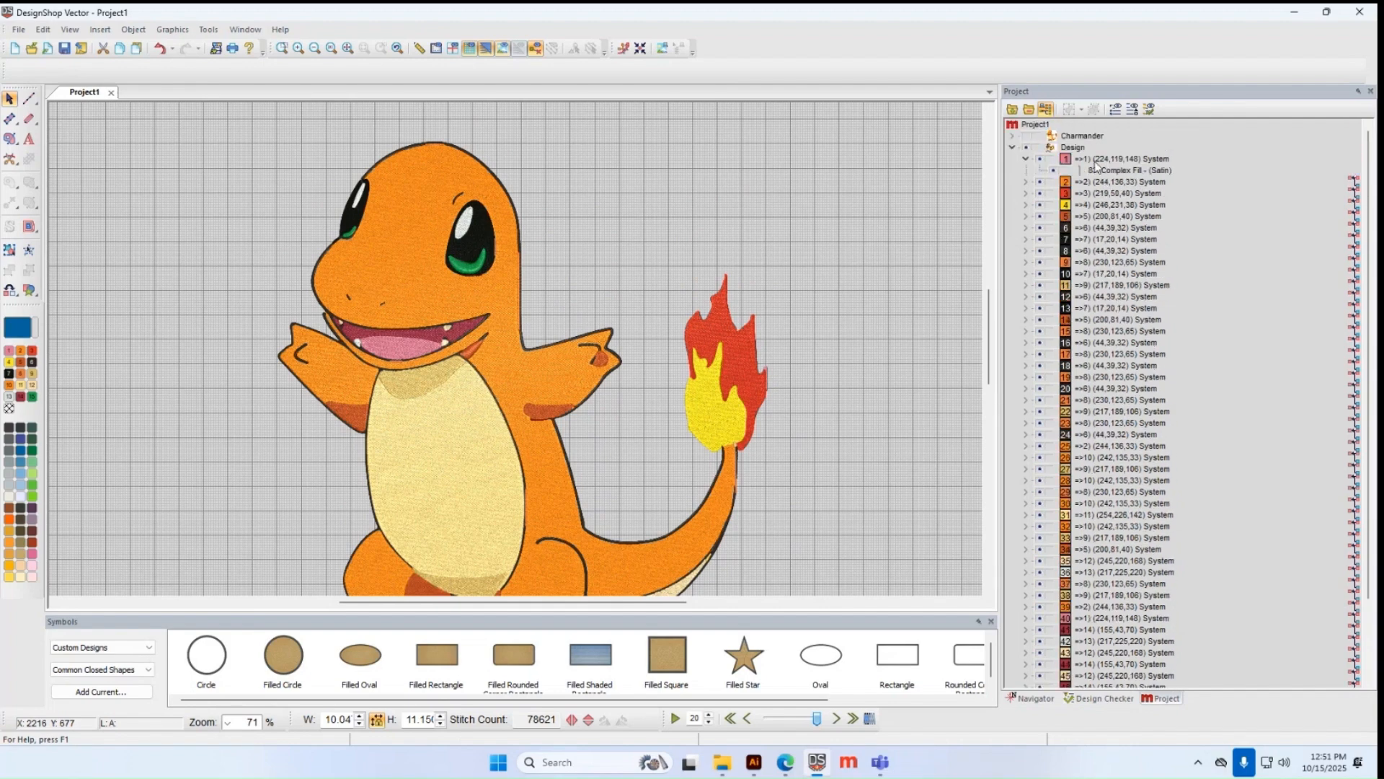
click(1095, 160)
click(1100, 333)
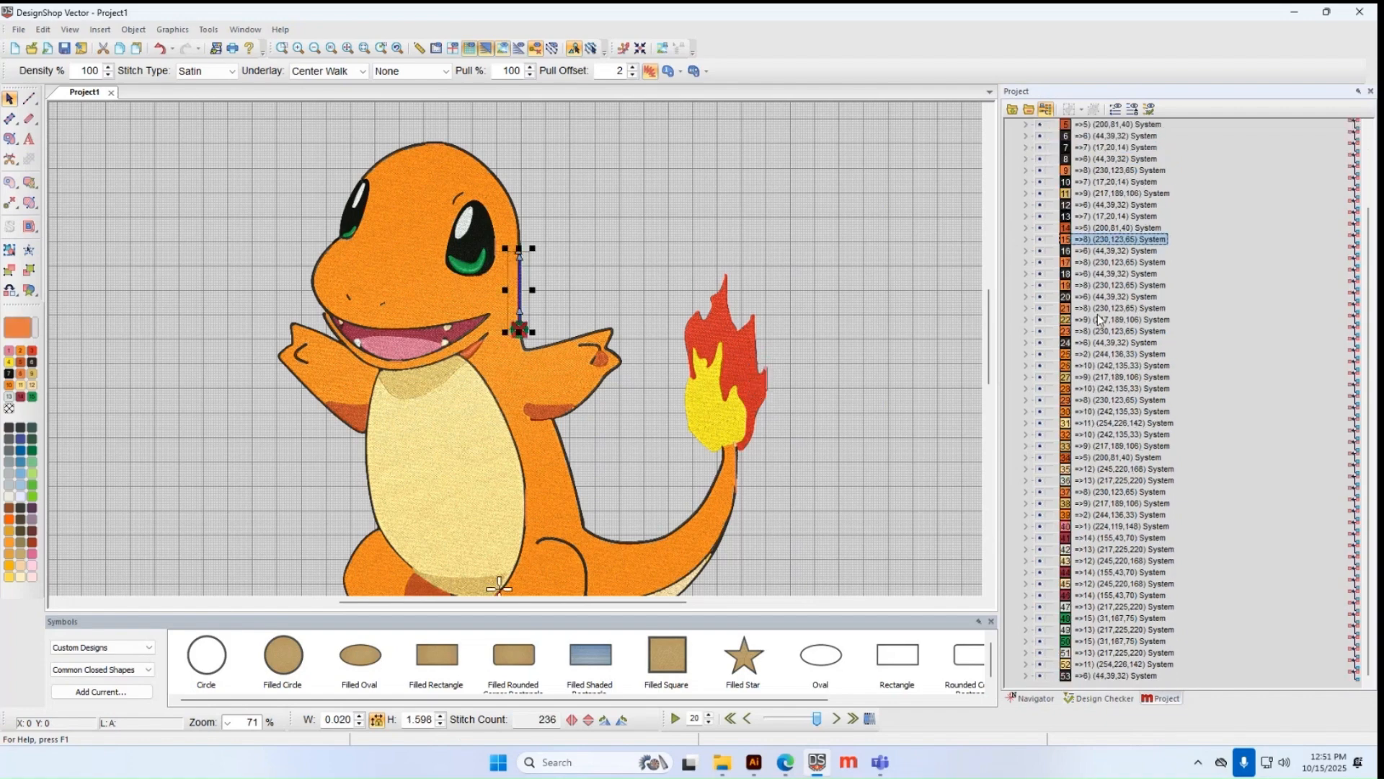
click(1095, 158)
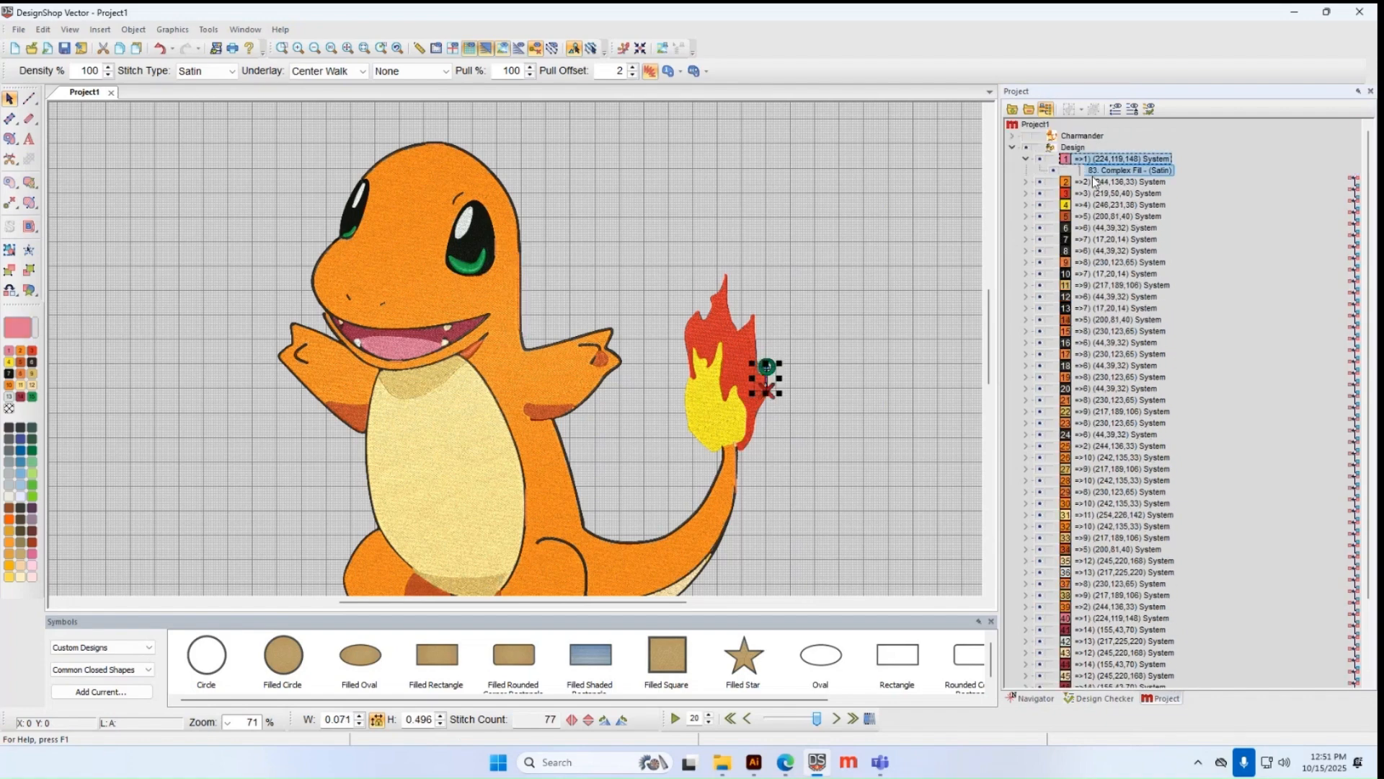
scroll(1126, 331, down, 3)
scroll(1138, 642, up, 3)
scroll(1079, 209, down, 3)
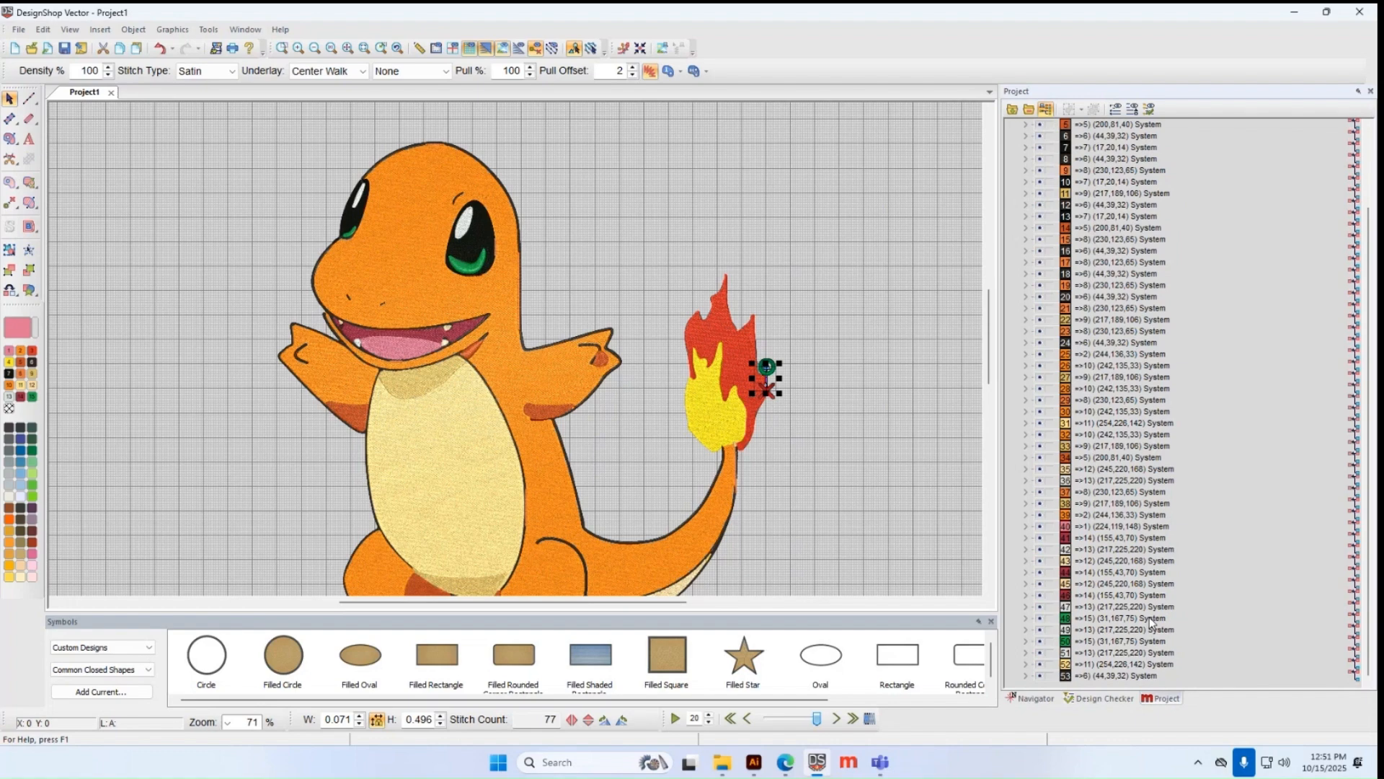
scroll(1149, 617, up, 3)
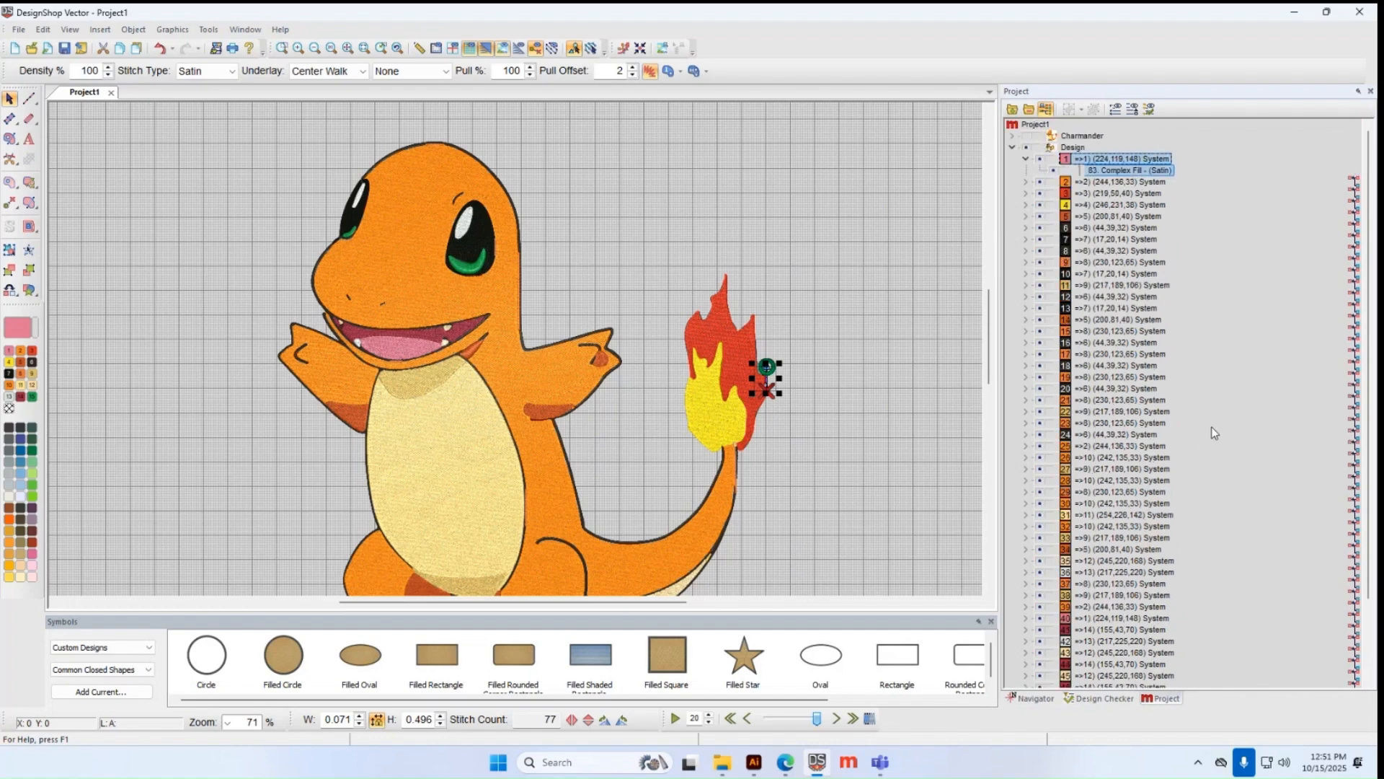
- Inspect the large orange (244,136,33) body fill, selecting it from the color sequence and directly on the design
click(1119, 181)
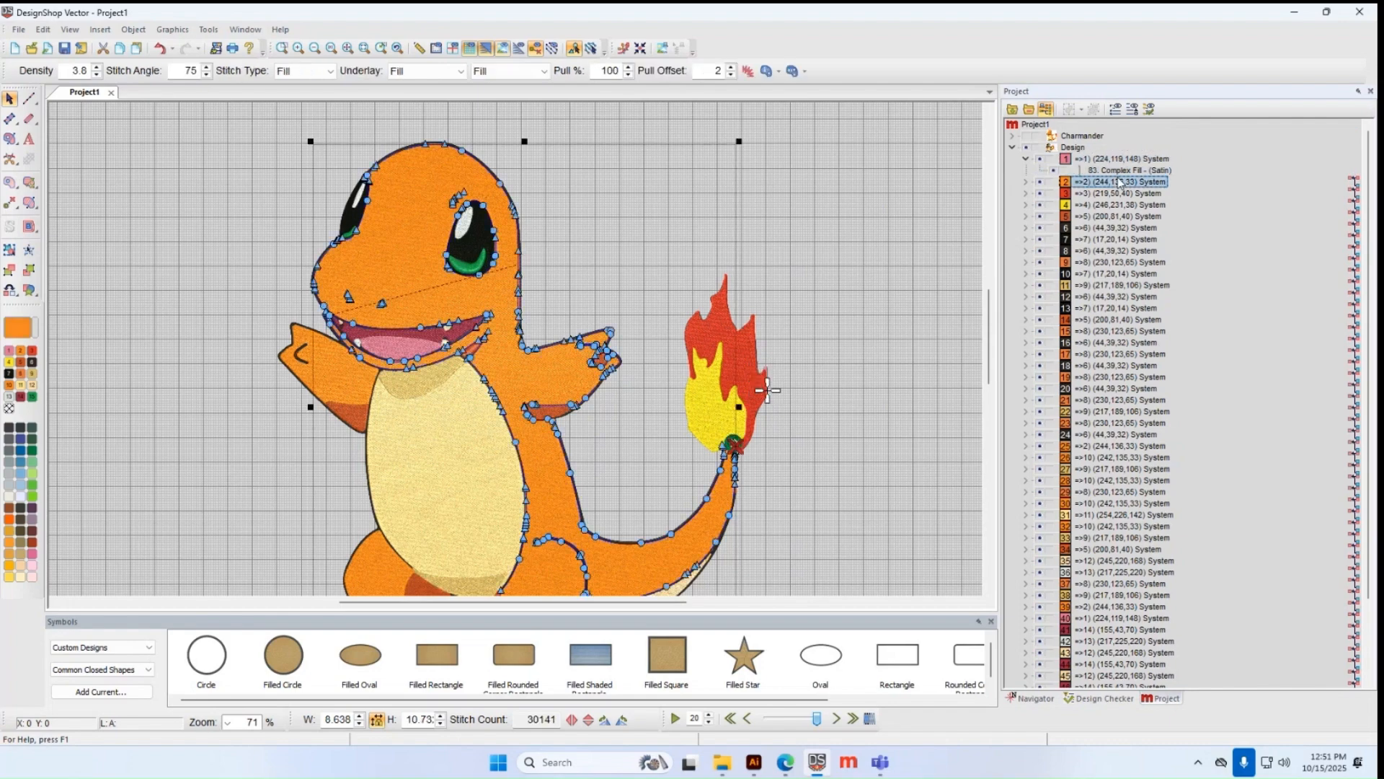
scroll(1111, 265, down, 1)
scroll(1110, 266, down, 2)
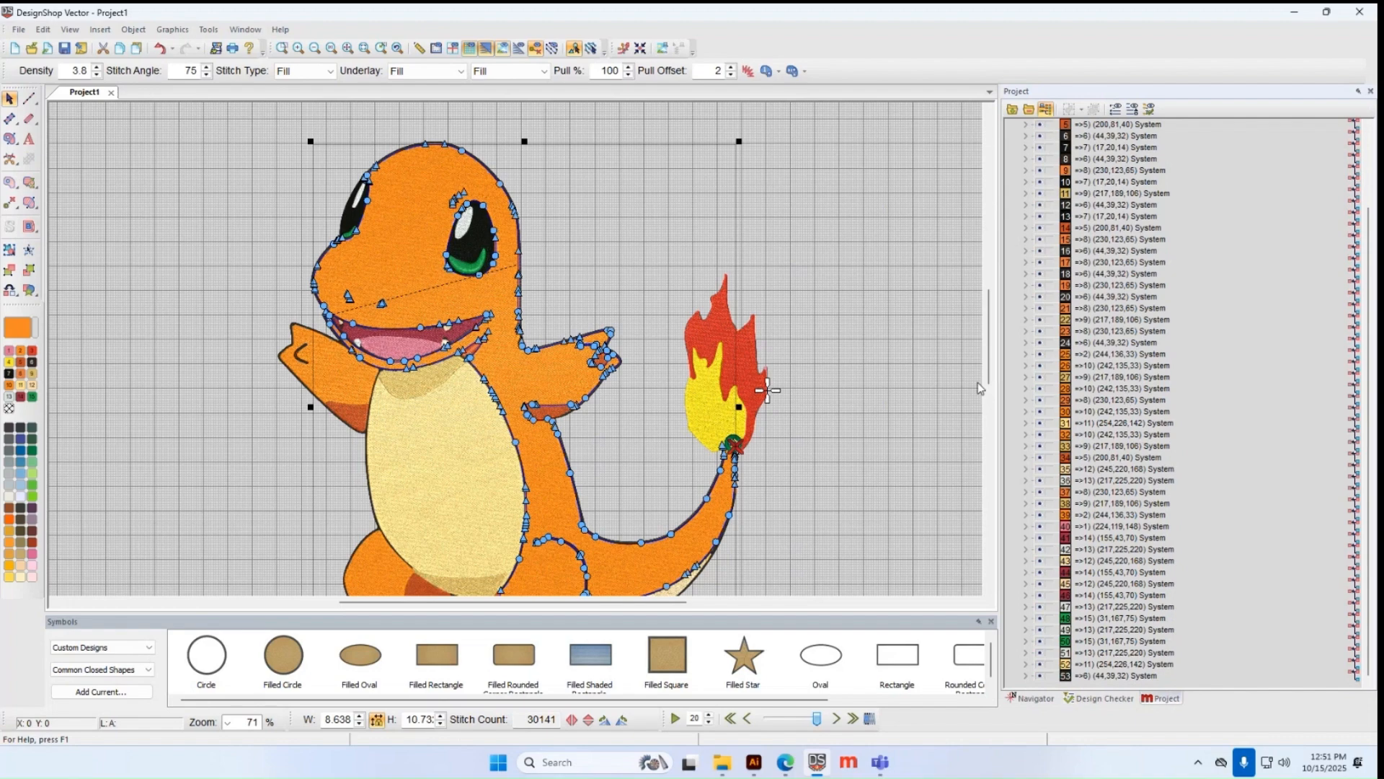
click(930, 382)
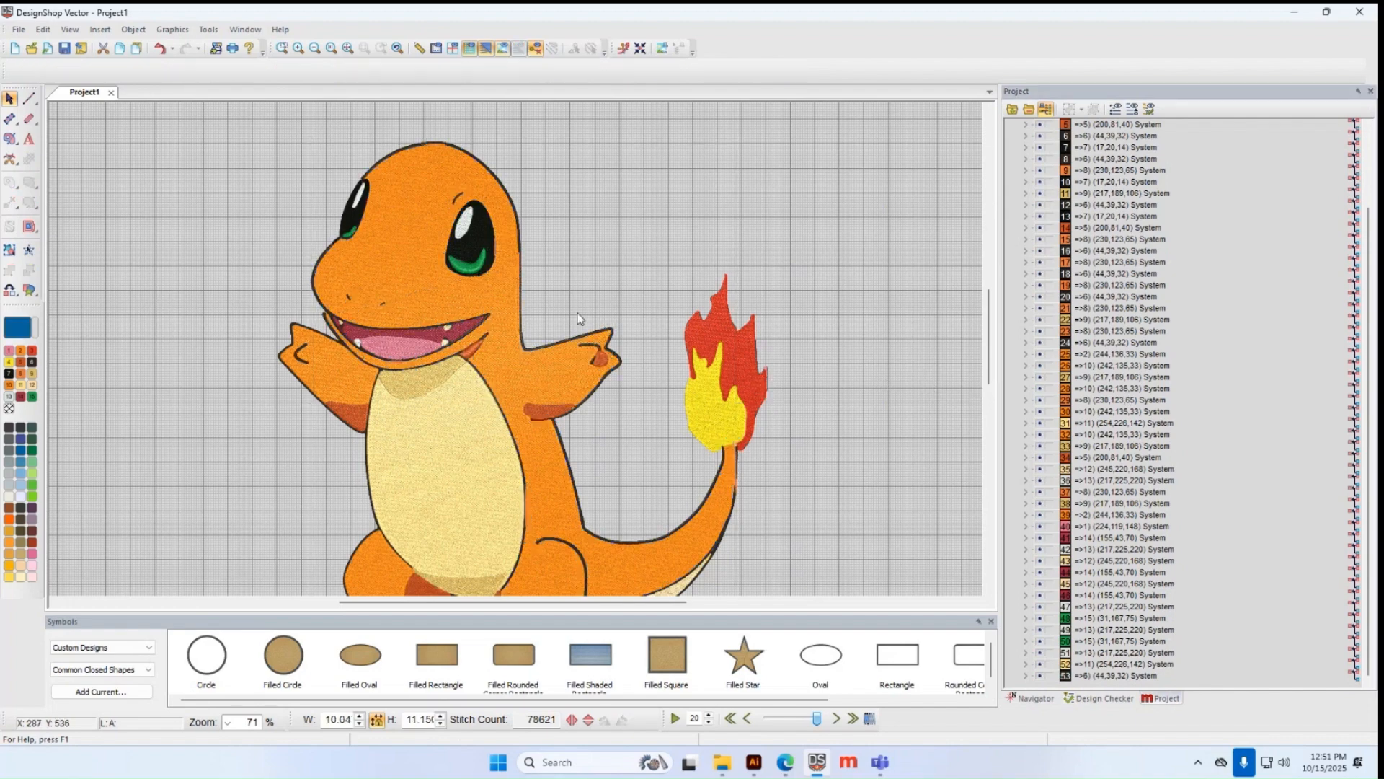
click(494, 352)
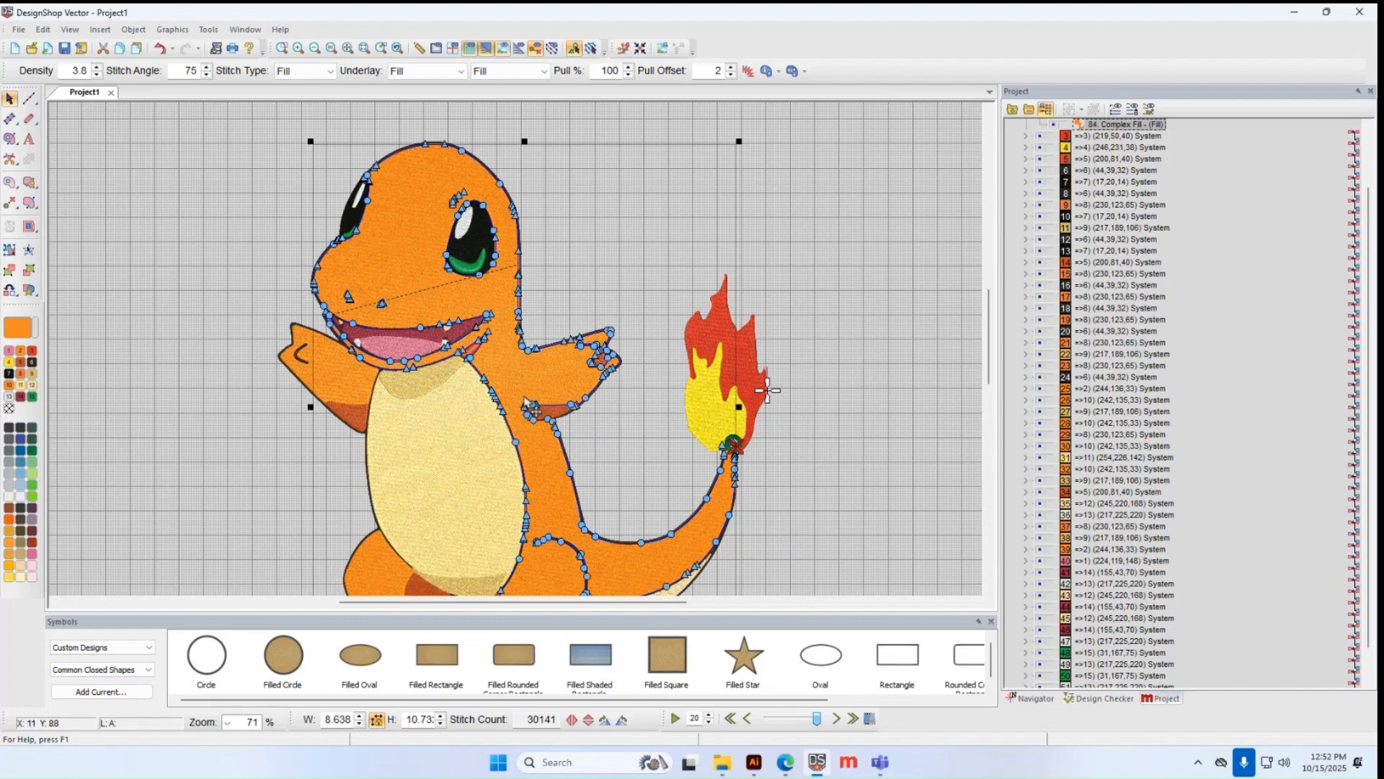
- Check the area covered by orange (230,123,65) block 17 and examine the color sequence for repeated colors
scroll(1090, 271, down, 1)
click(1092, 262)
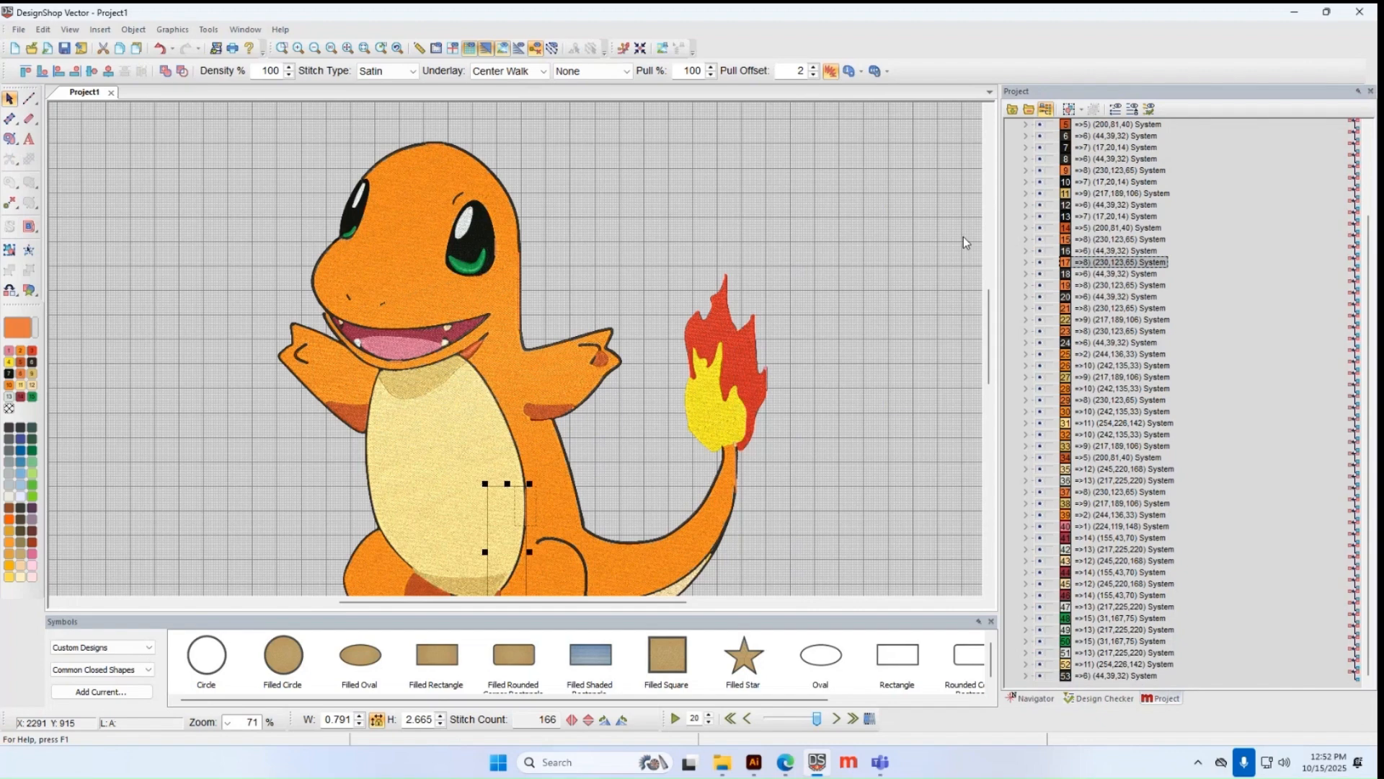
scroll(963, 237, up, 4)
scroll(964, 237, down, 4)
scroll(1139, 265, up, 3)
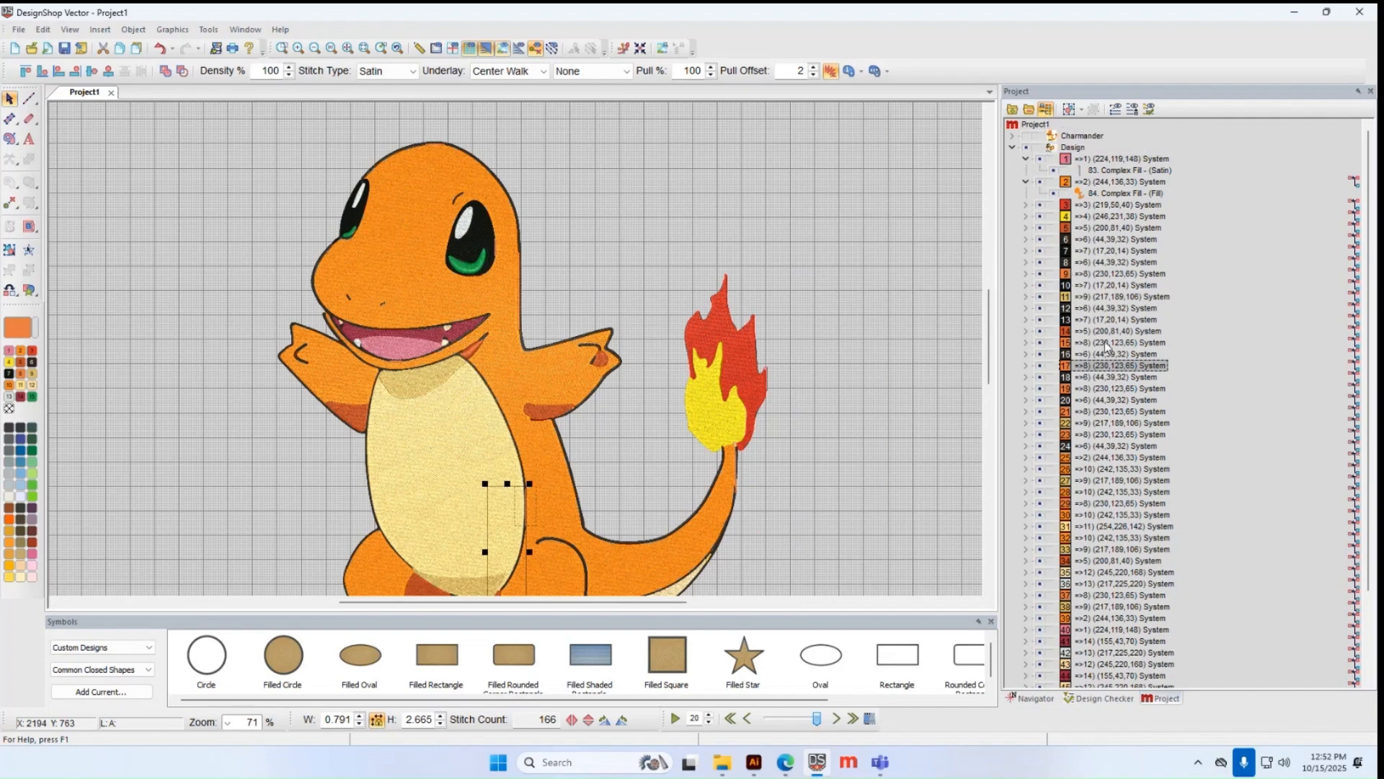
scroll(1101, 268, down, 3)
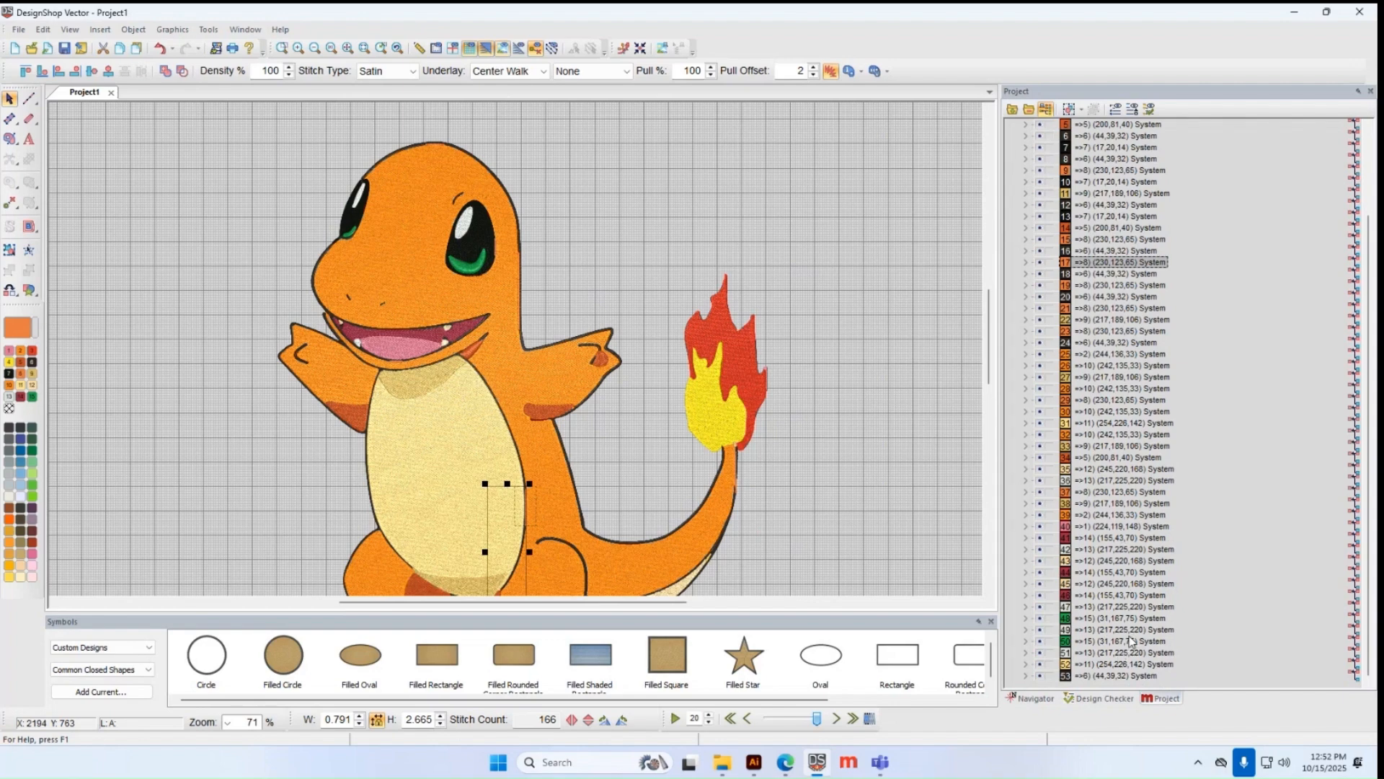
scroll(1154, 504, up, 3)
scroll(1075, 339, down, 3)
scroll(1103, 372, up, 3)
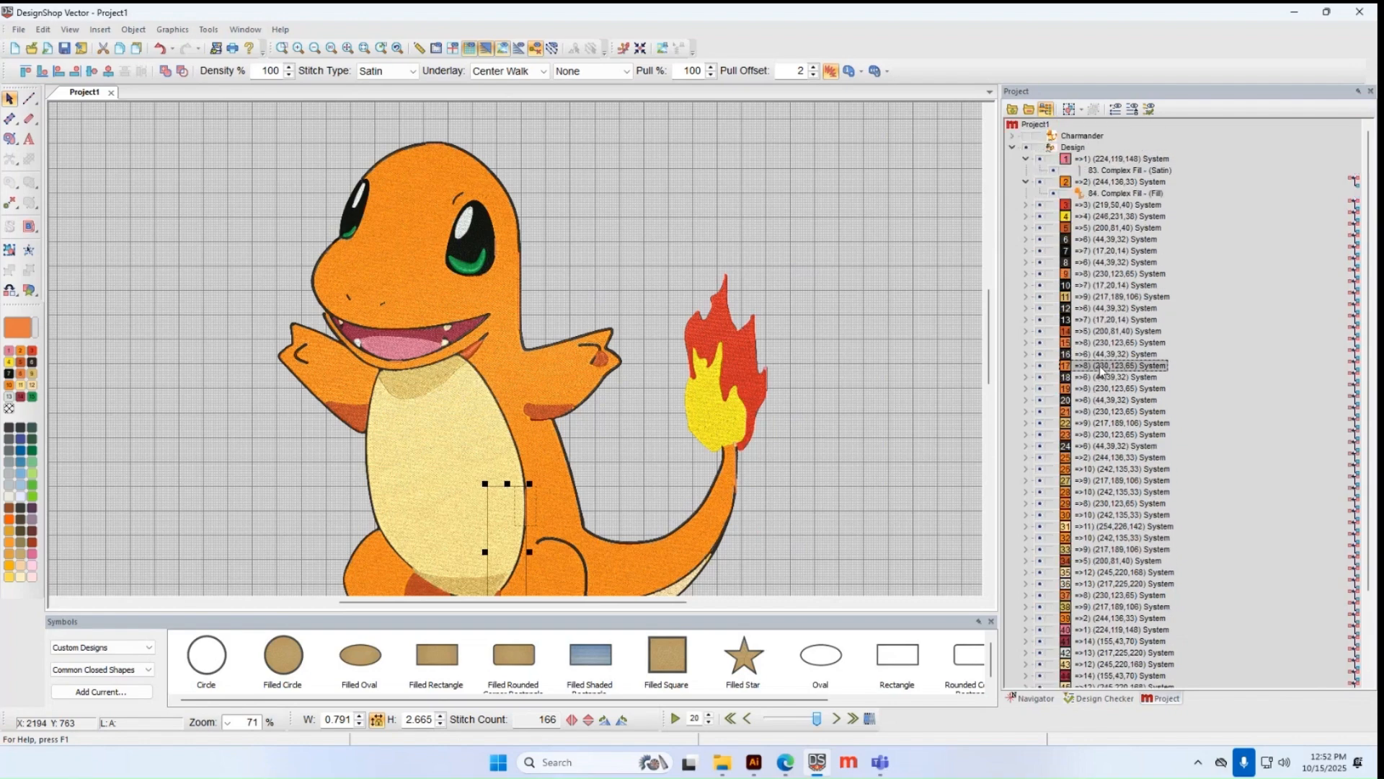
- Check which areas the red (219,58,40) block and orange (242,135,33) block 28 cover in the design
click(1129, 206)
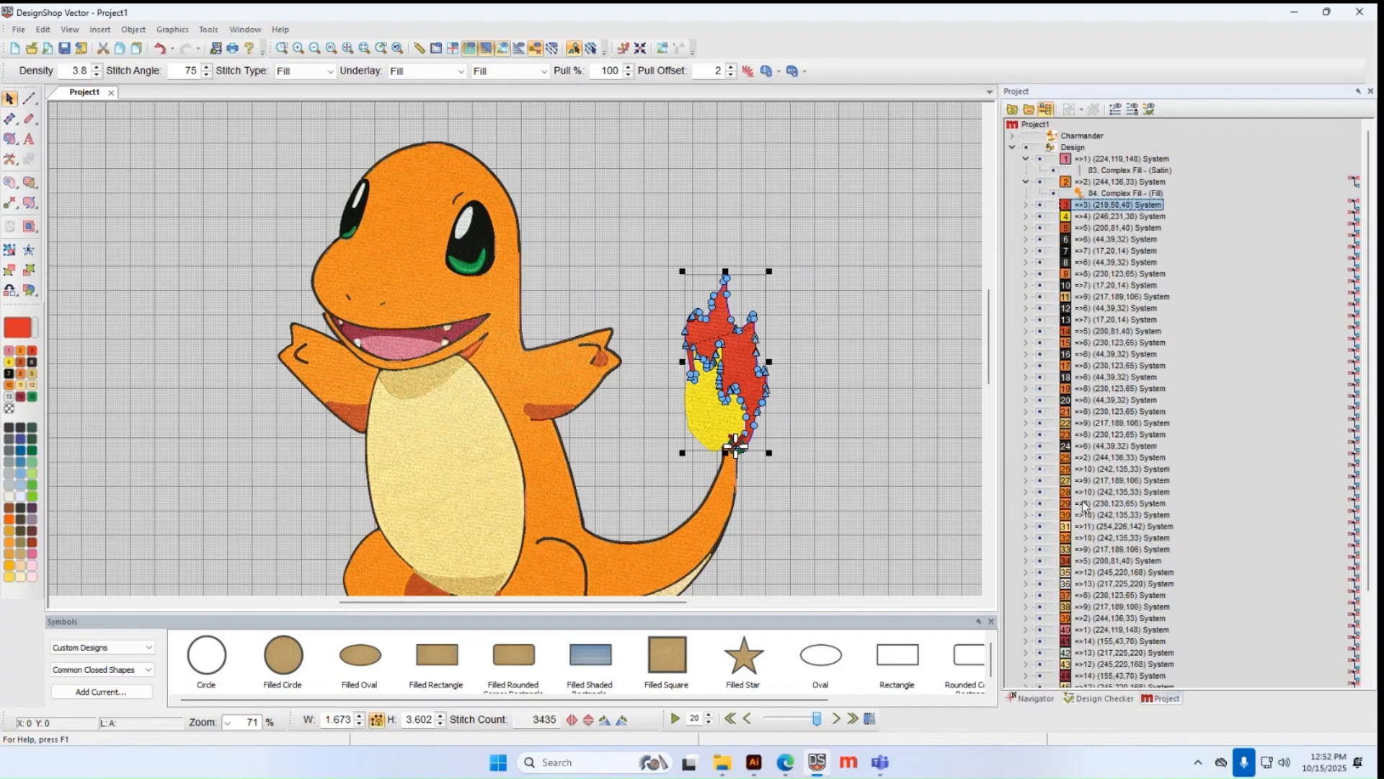
scroll(1085, 505, down, 3)
click(1117, 389)
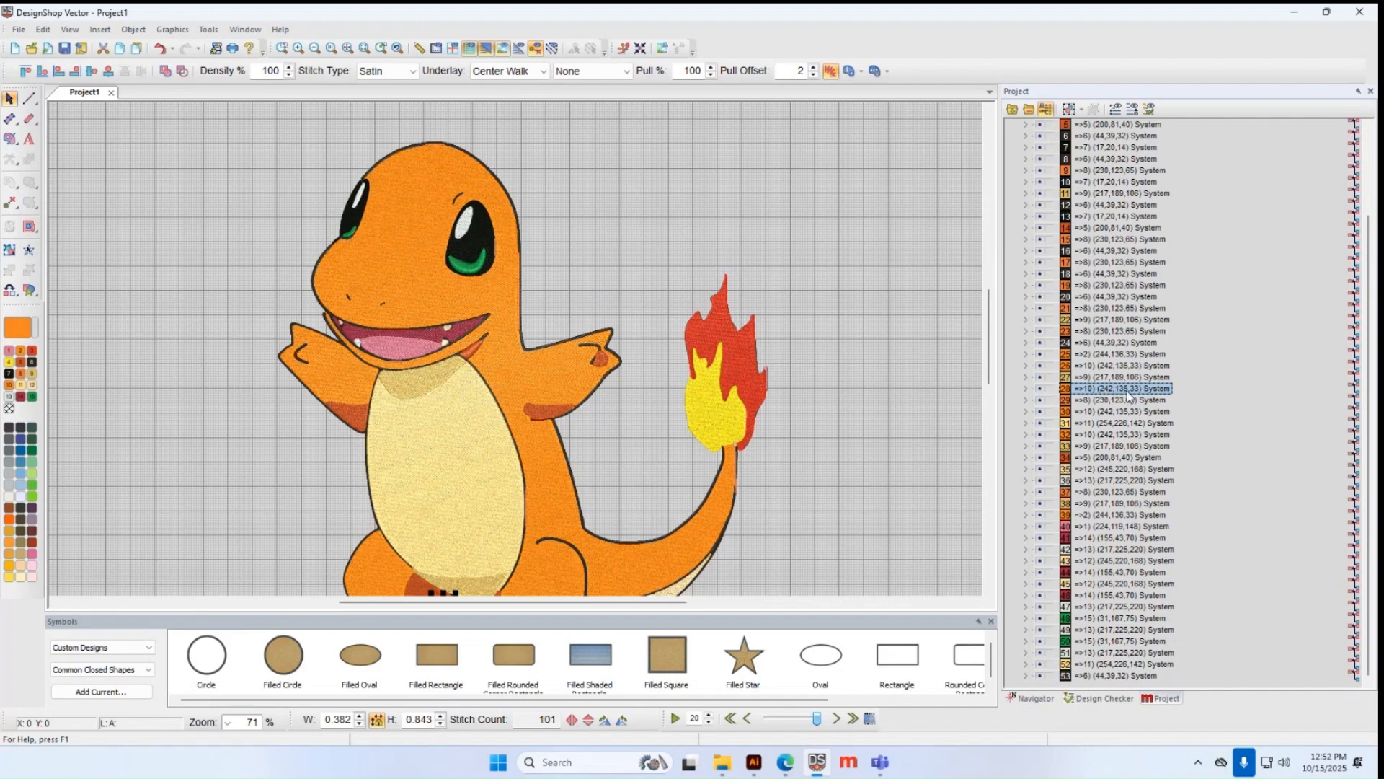
scroll(1127, 391, up, 3)
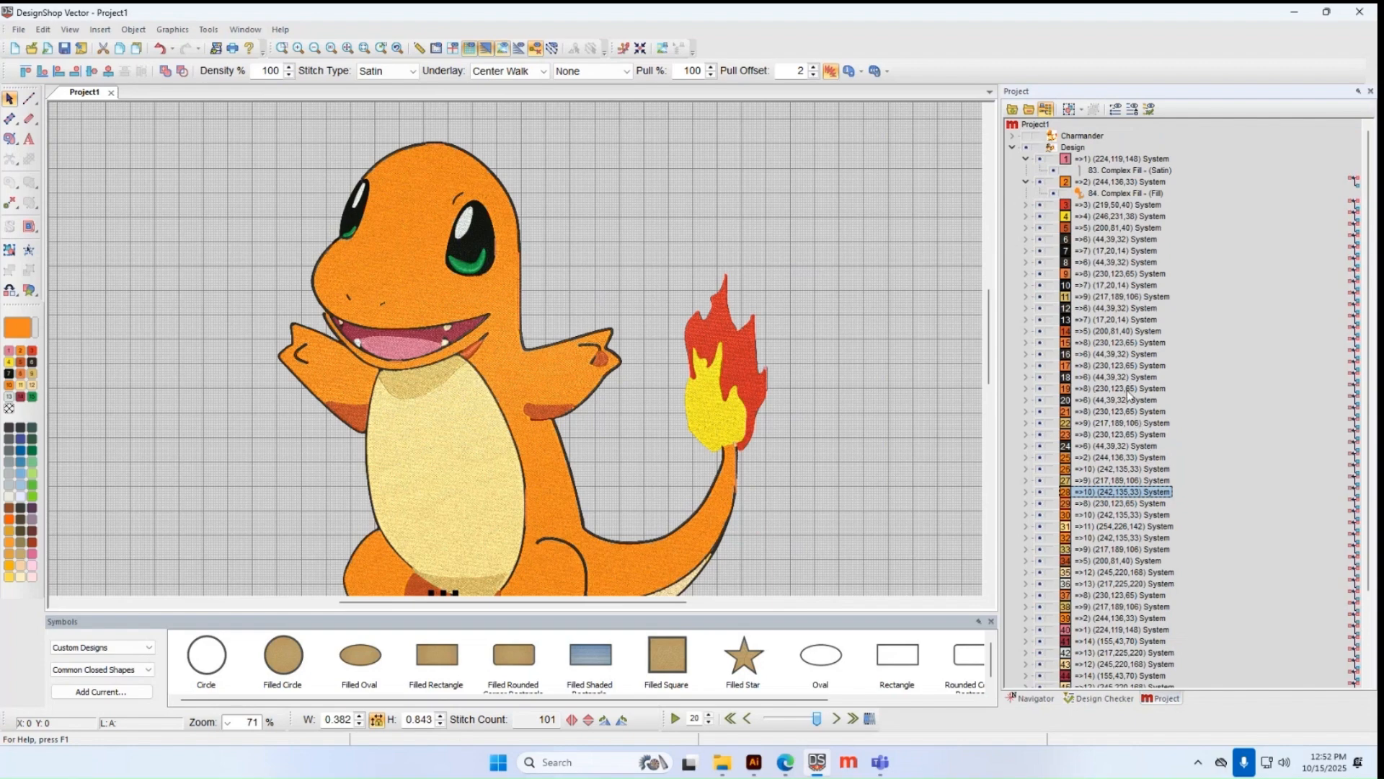
- Merge the two orange (242,135,33) blocks farther down the color sequence into block 28 of the same color
click(1122, 514)
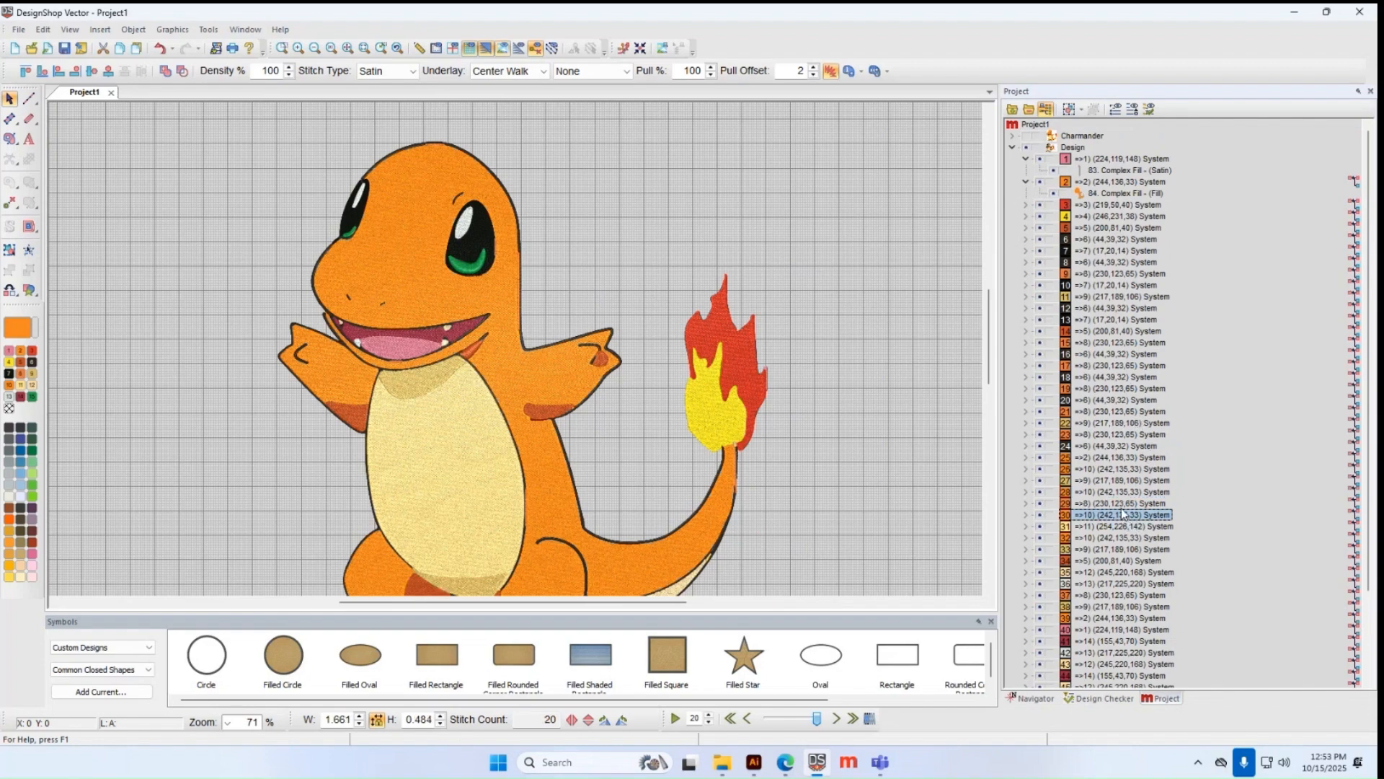
drag(1124, 515, 1128, 497)
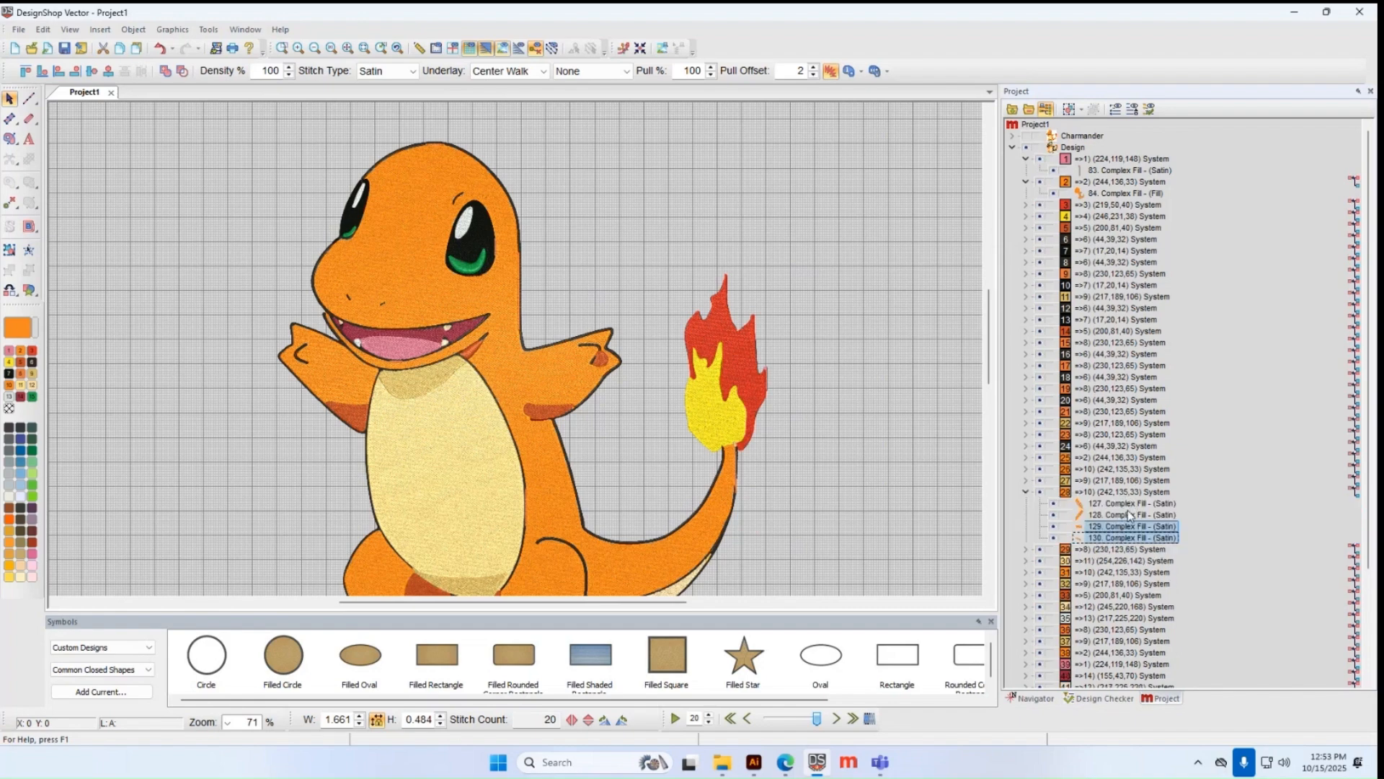
scroll(1129, 507, down, 1)
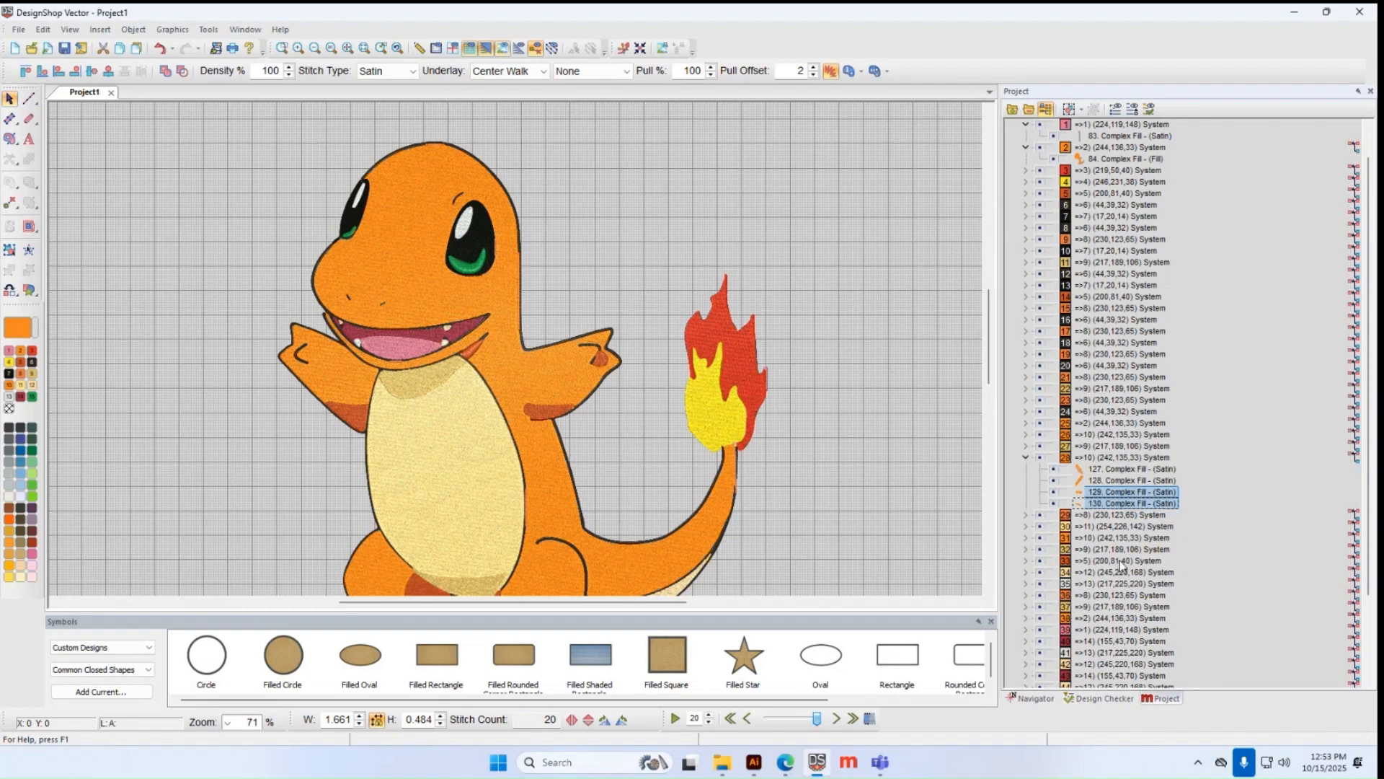
click(1123, 538)
drag(1115, 540, 1110, 506)
scroll(1151, 541, down, 1)
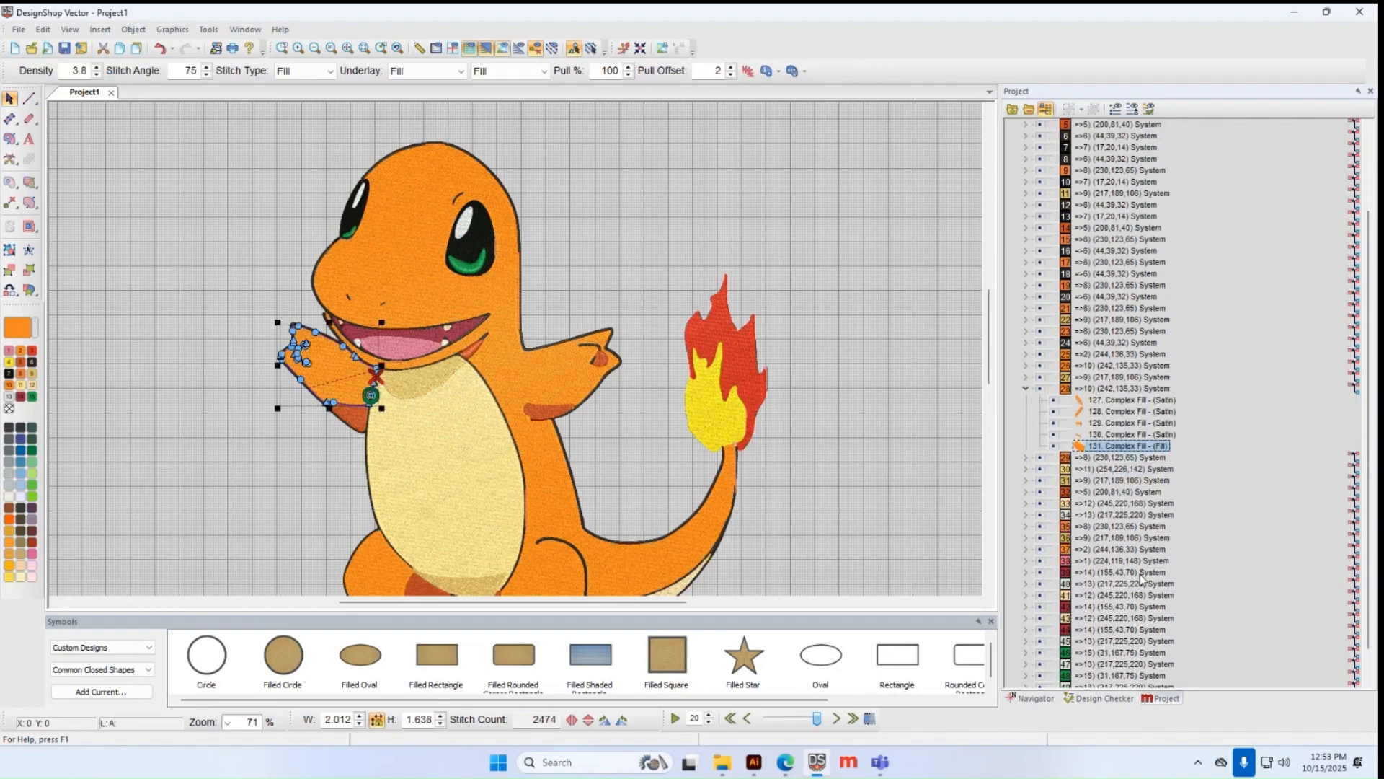
- Move all the fills of orange (242,135,33) block 28 into the earlier block 26 of the same color
scroll(1129, 559, down, 1)
scroll(1126, 588, up, 4)
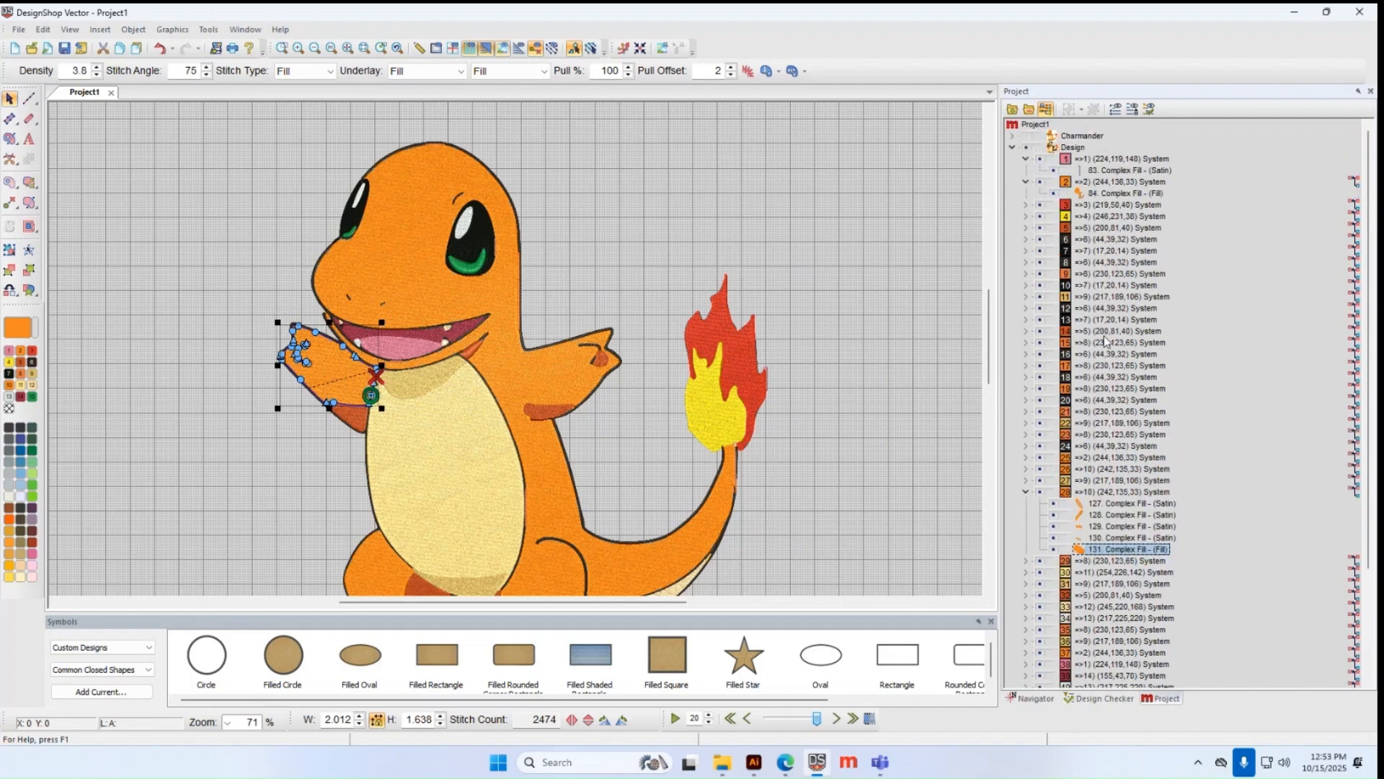
click(1126, 470)
click(1114, 491)
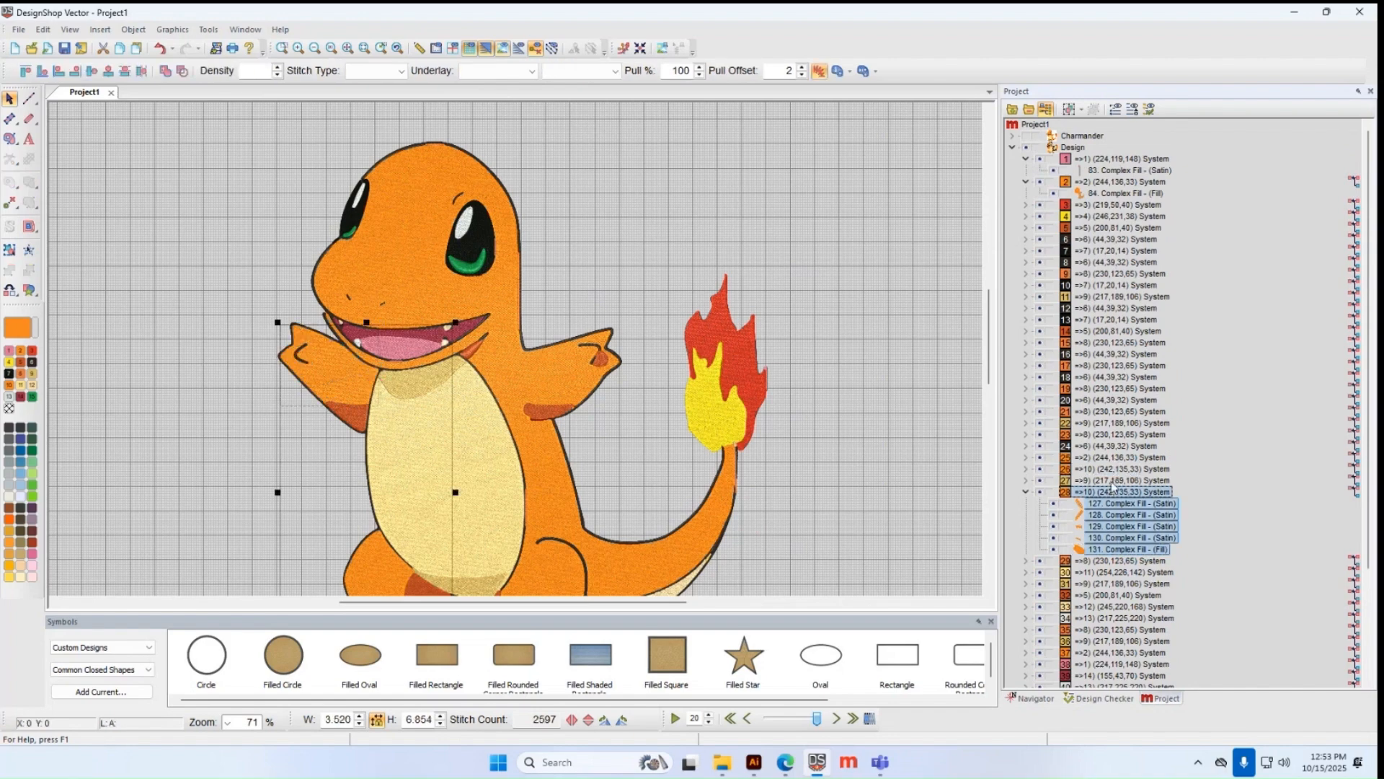
drag(1114, 475, 1119, 469)
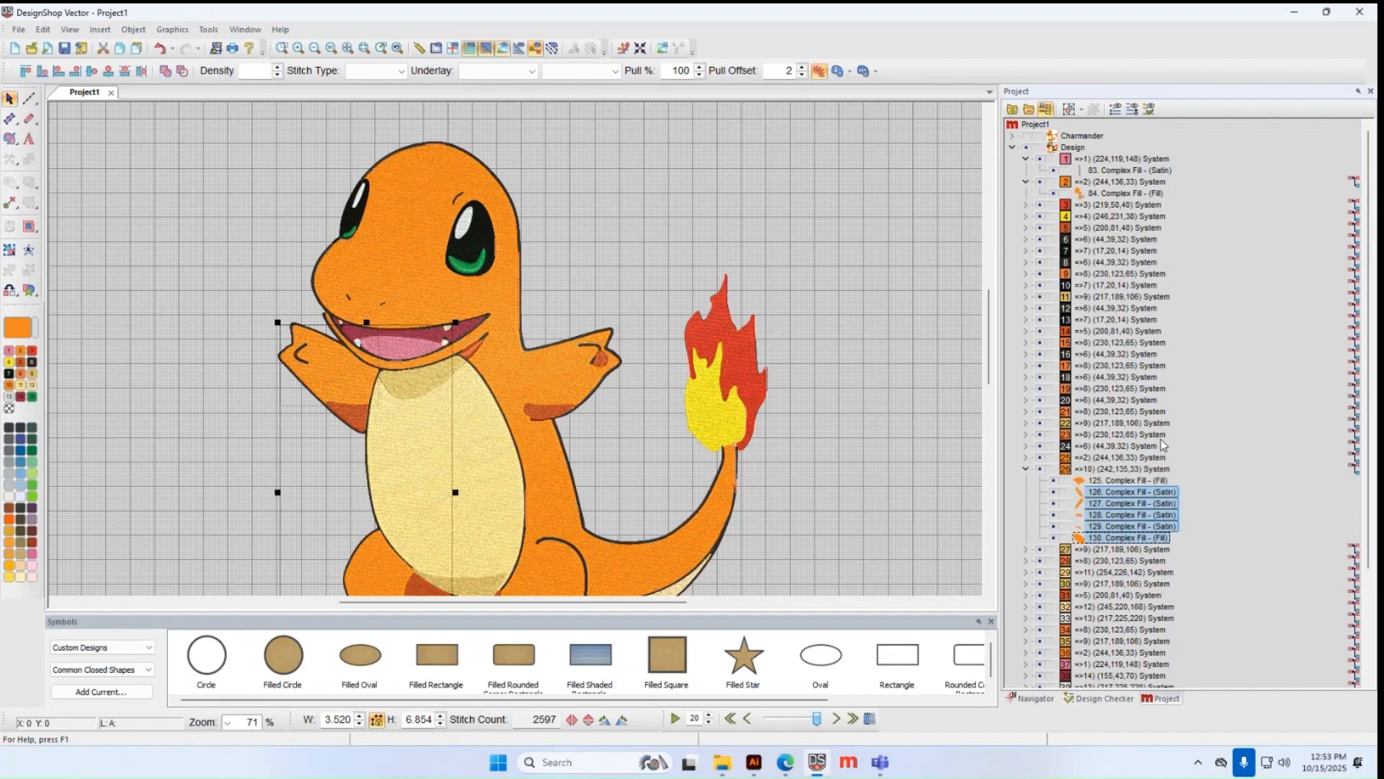
- Move the leg fill from orange (244,136,33) block 25 into block 2, together with the large body fill
click(1097, 459)
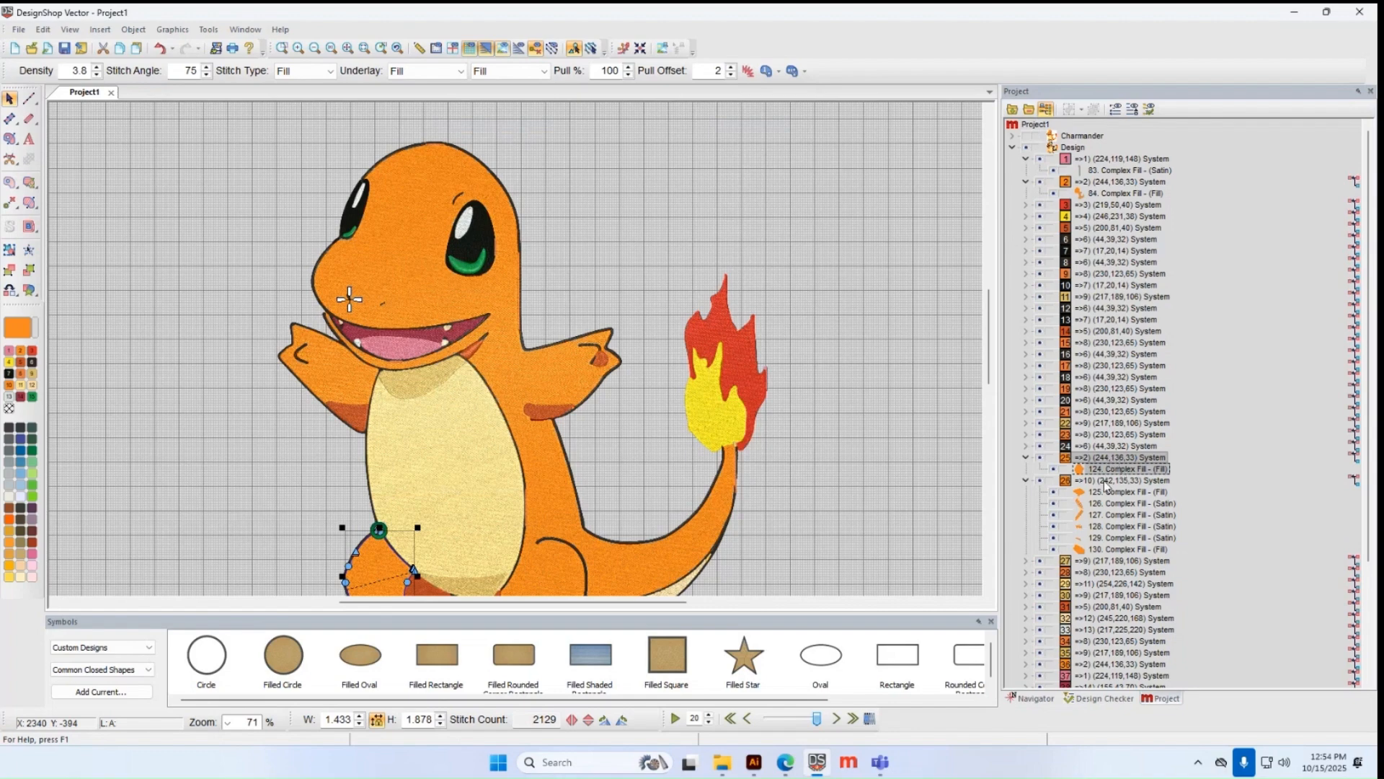
click(1108, 482)
click(1114, 458)
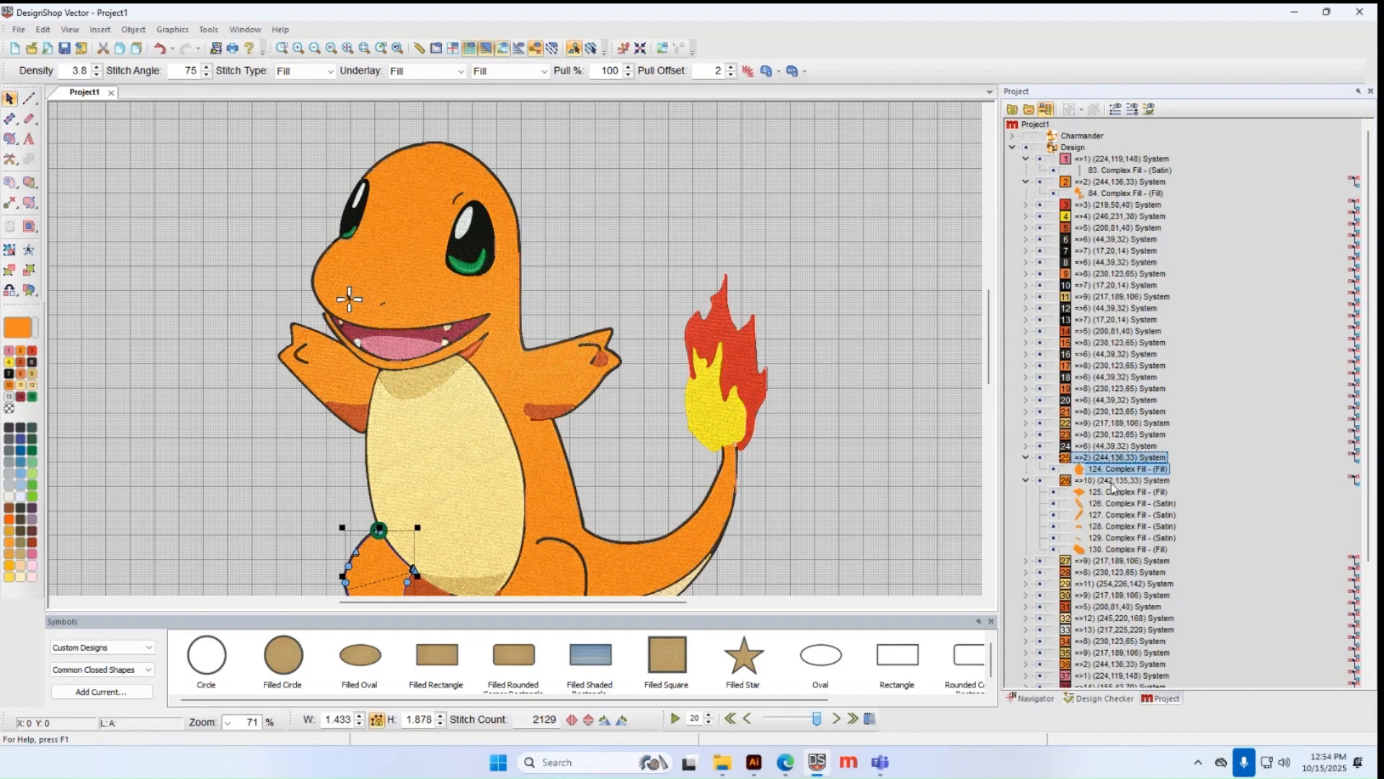
click(1143, 459)
click(1184, 479)
click(1111, 182)
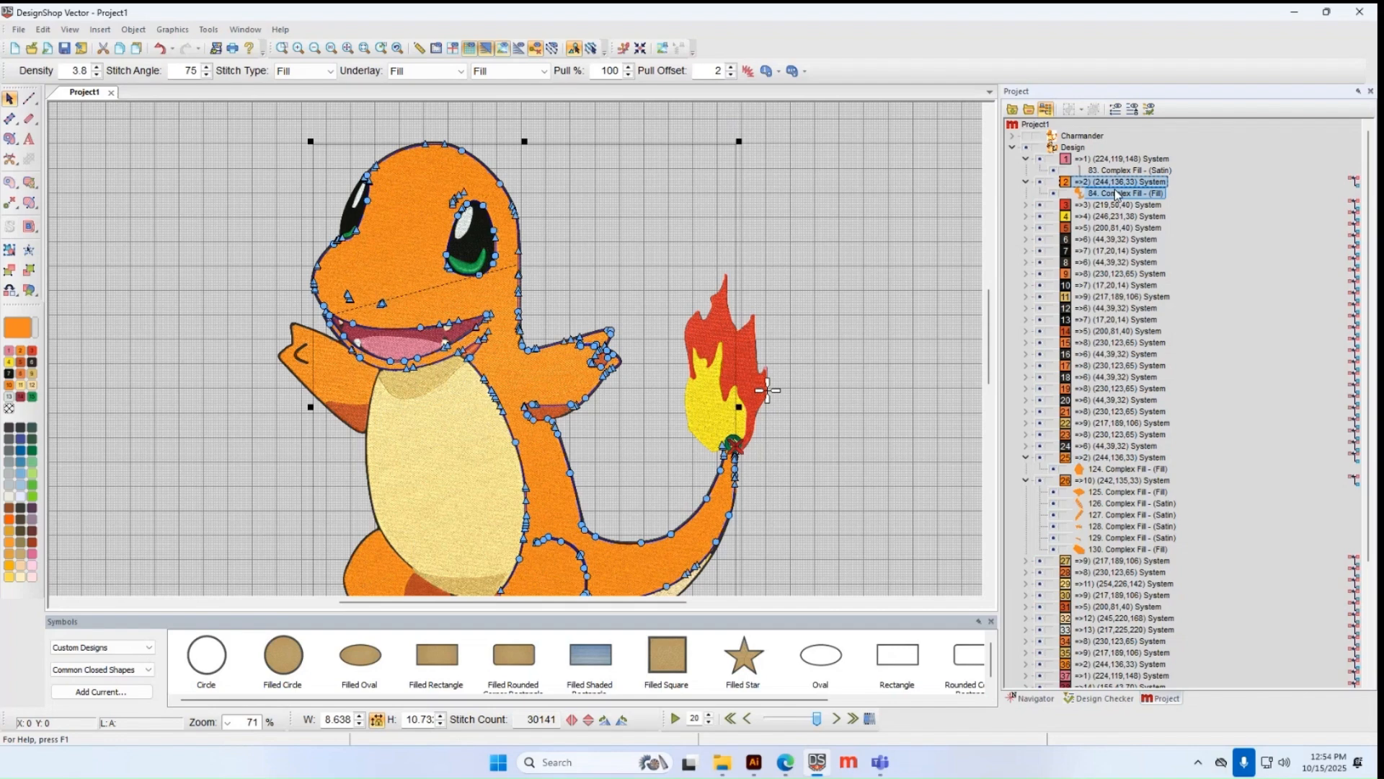
drag(1121, 469, 1143, 204)
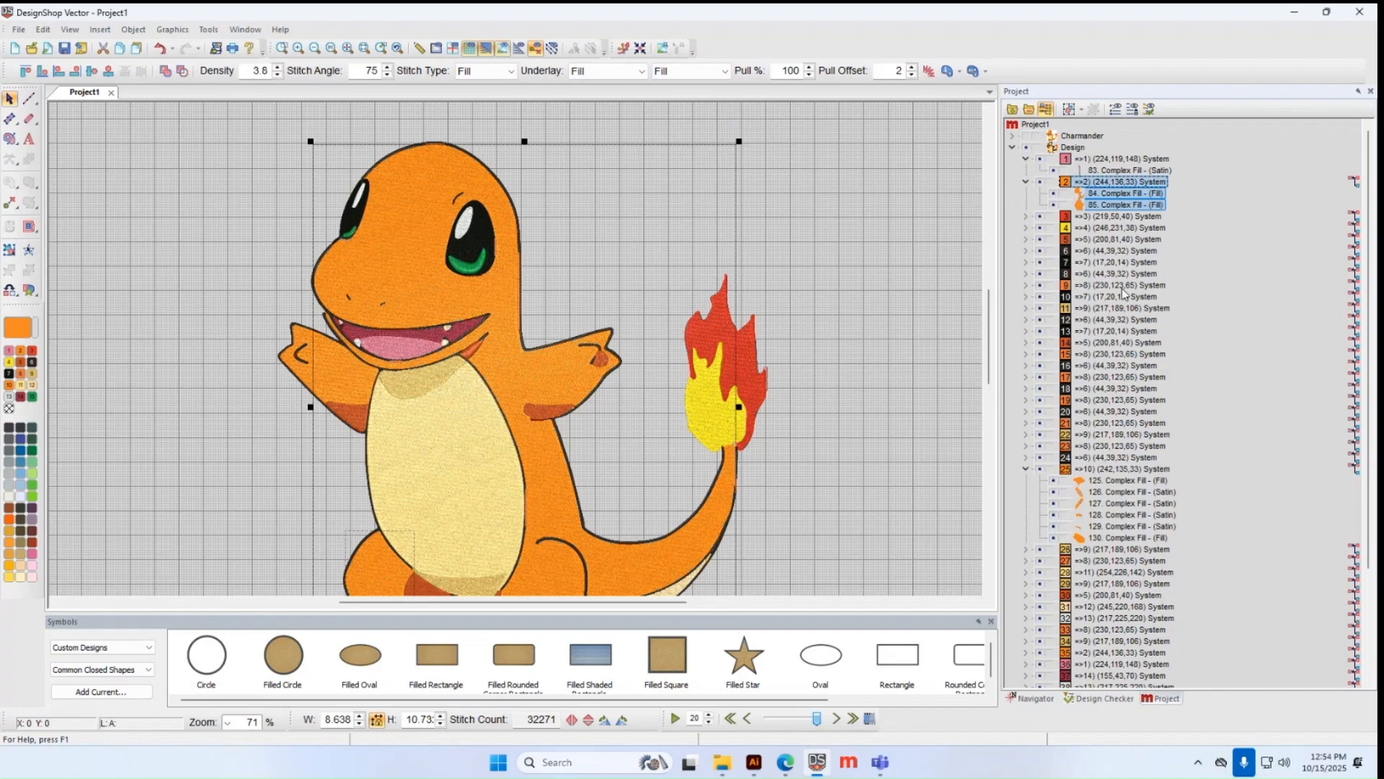
- Select all orange (230,123,65) blocks in the color sequence, plus the (242,135,33) block and the last (244,136,33) block
click(1125, 287)
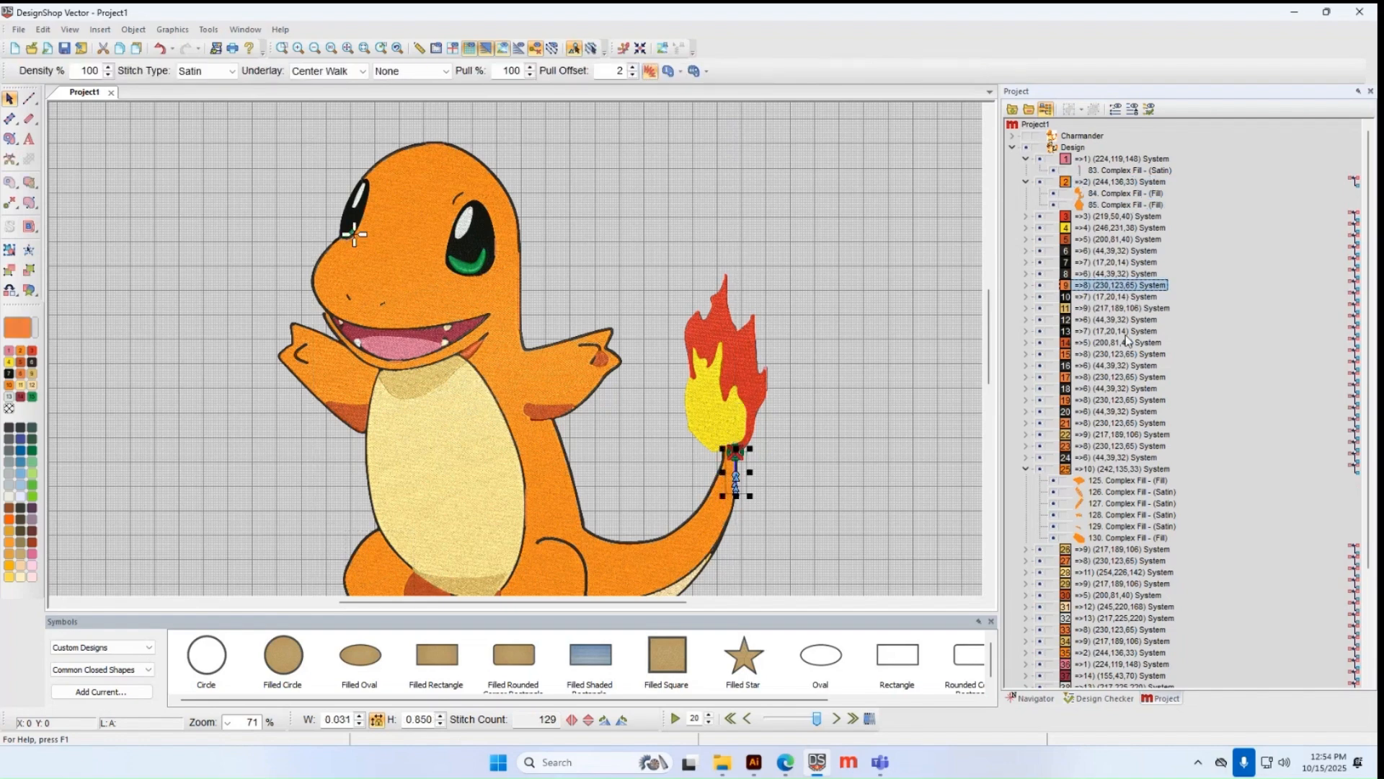
double_click(1104, 354)
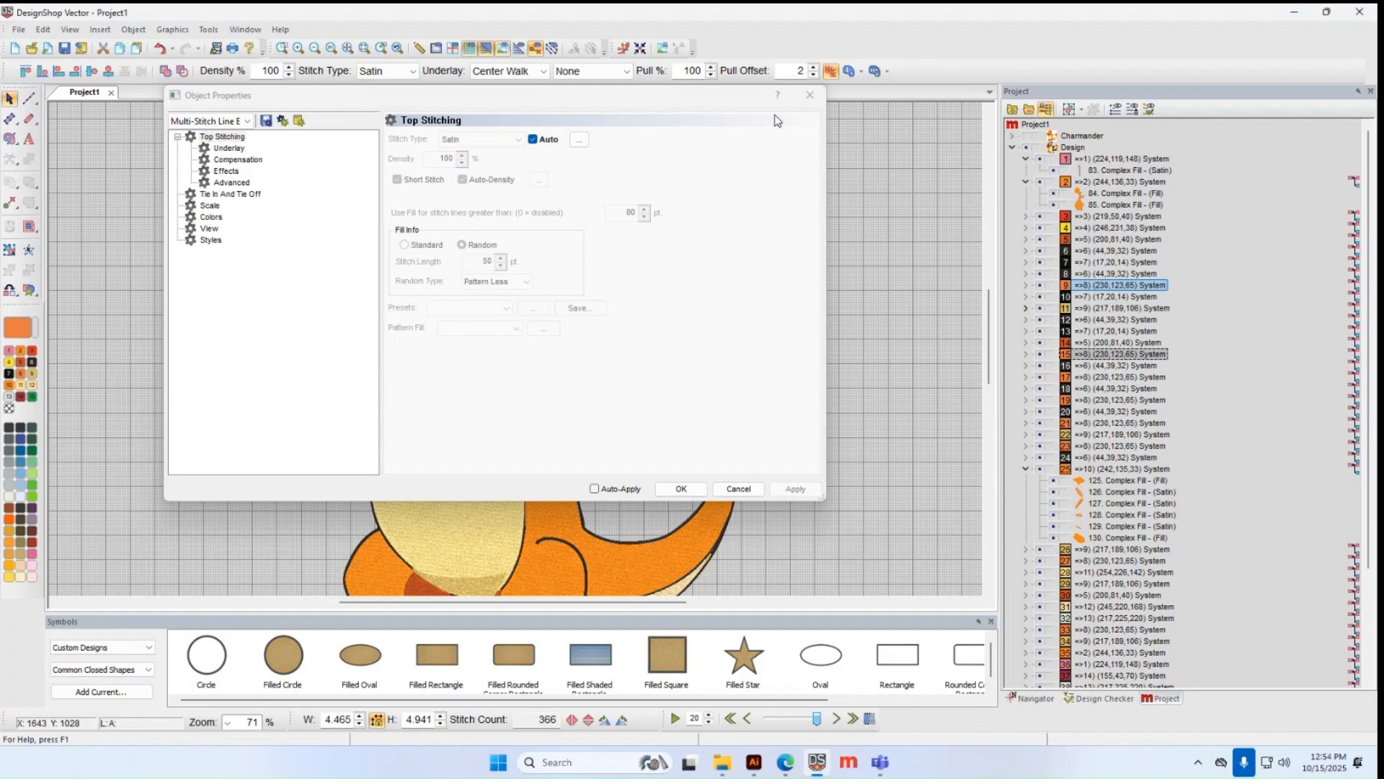
click(810, 96)
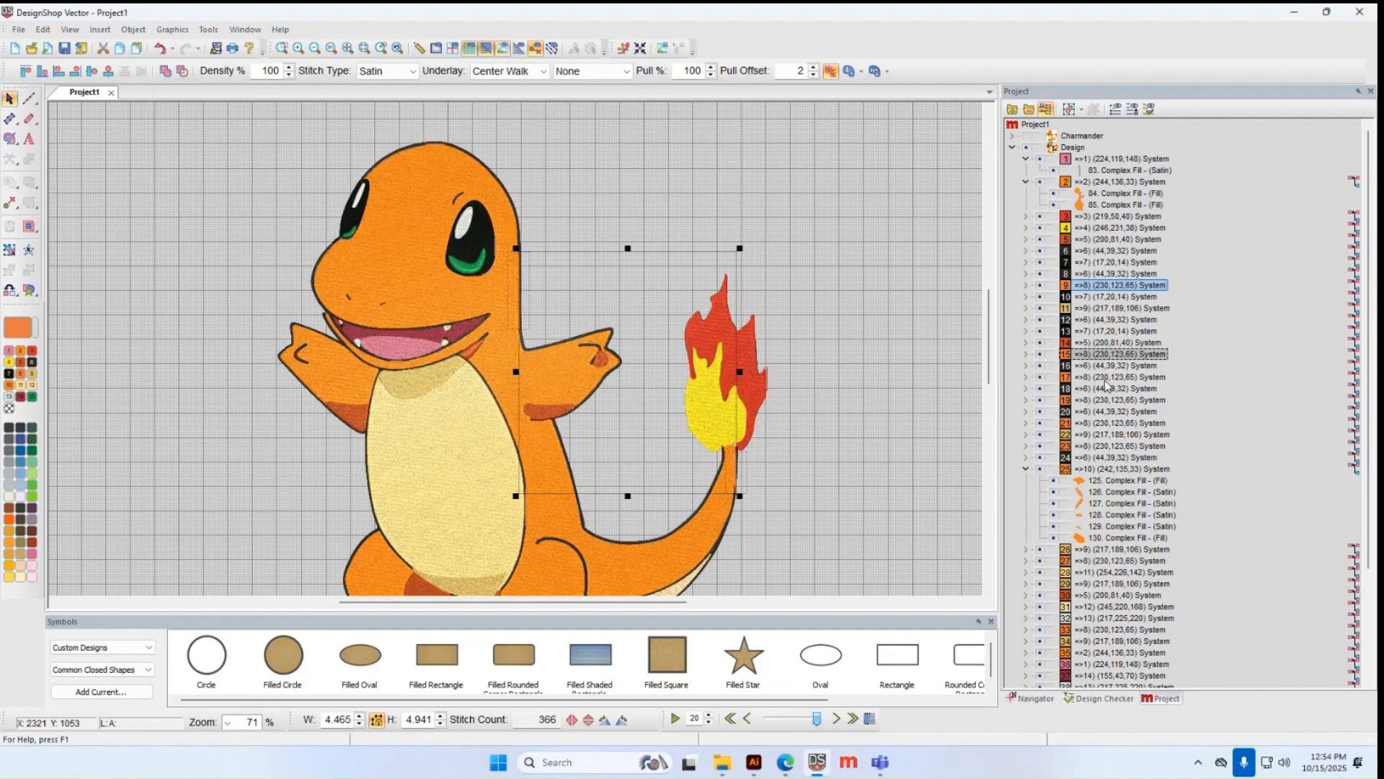
ctrl+click(1104, 379)
ctrl+click(1105, 391)
ctrl+click(1105, 391)
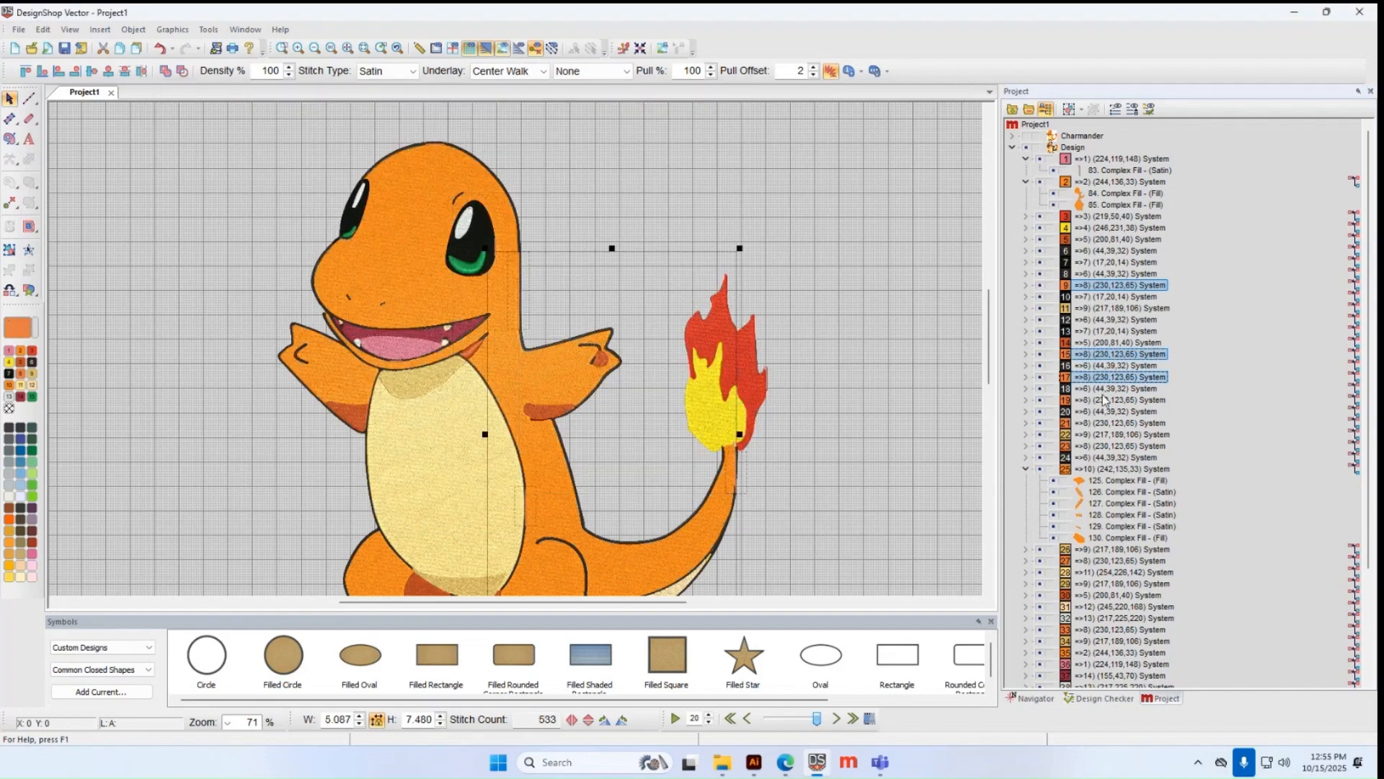
ctrl+click(1106, 400)
ctrl+click(1107, 423)
ctrl+click(1114, 447)
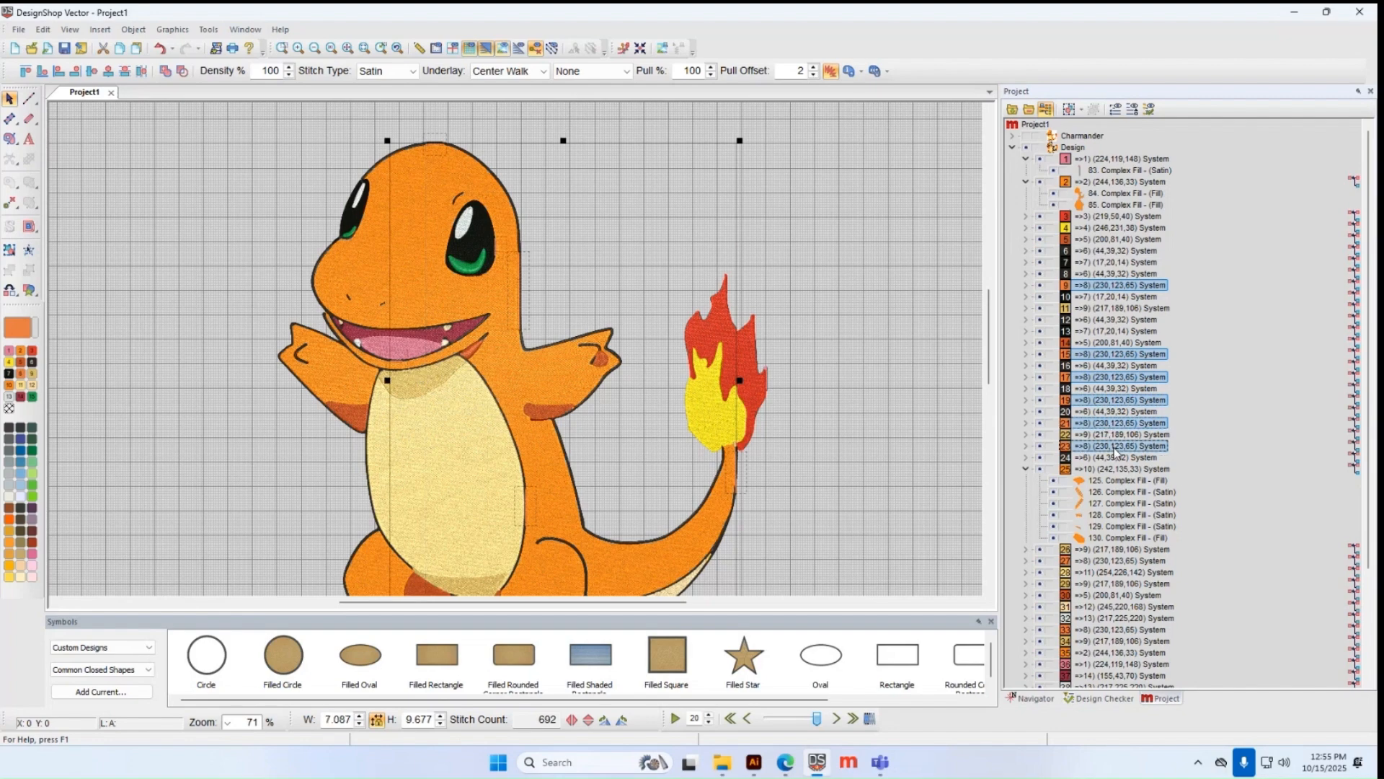
ctrl+click(1119, 471)
scroll(1120, 476, down, 1)
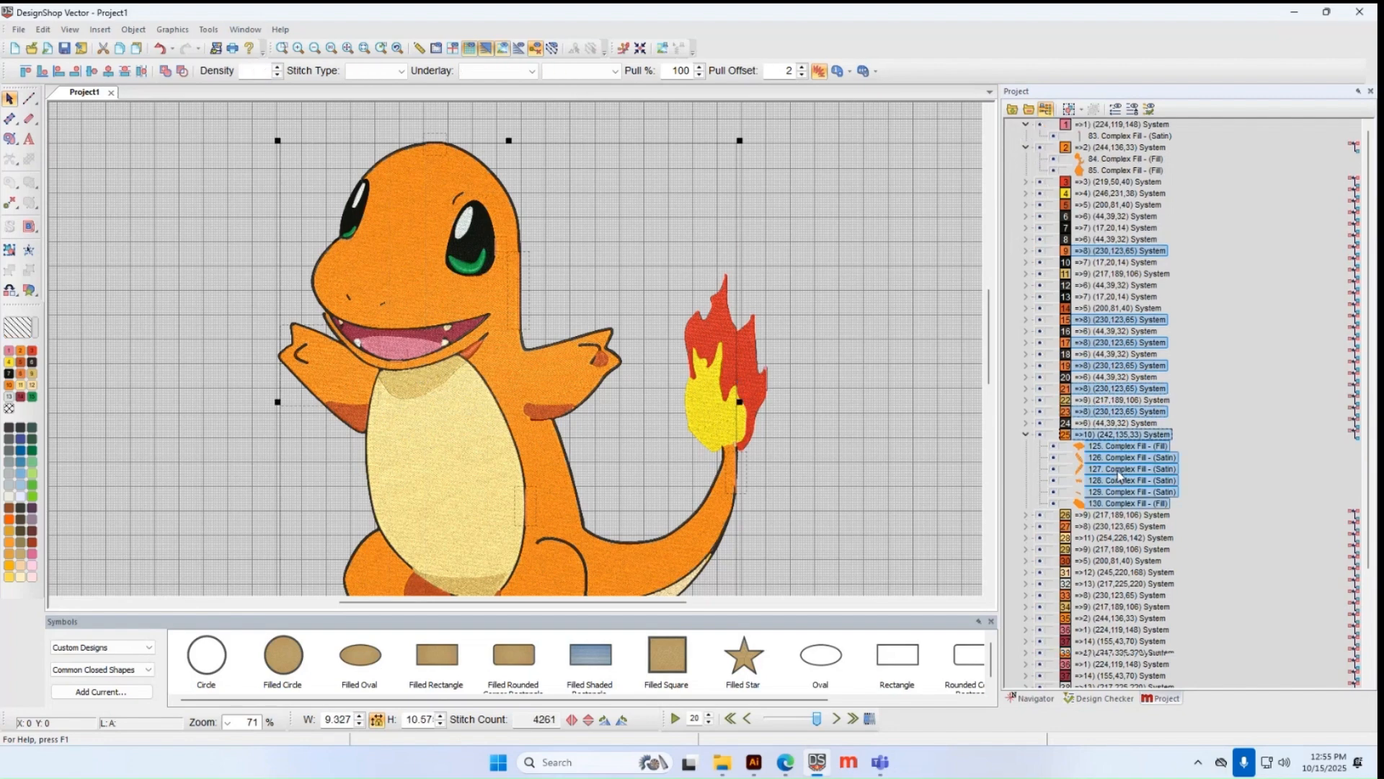
scroll(1120, 476, down, 3)
ctrl+click(1093, 424)
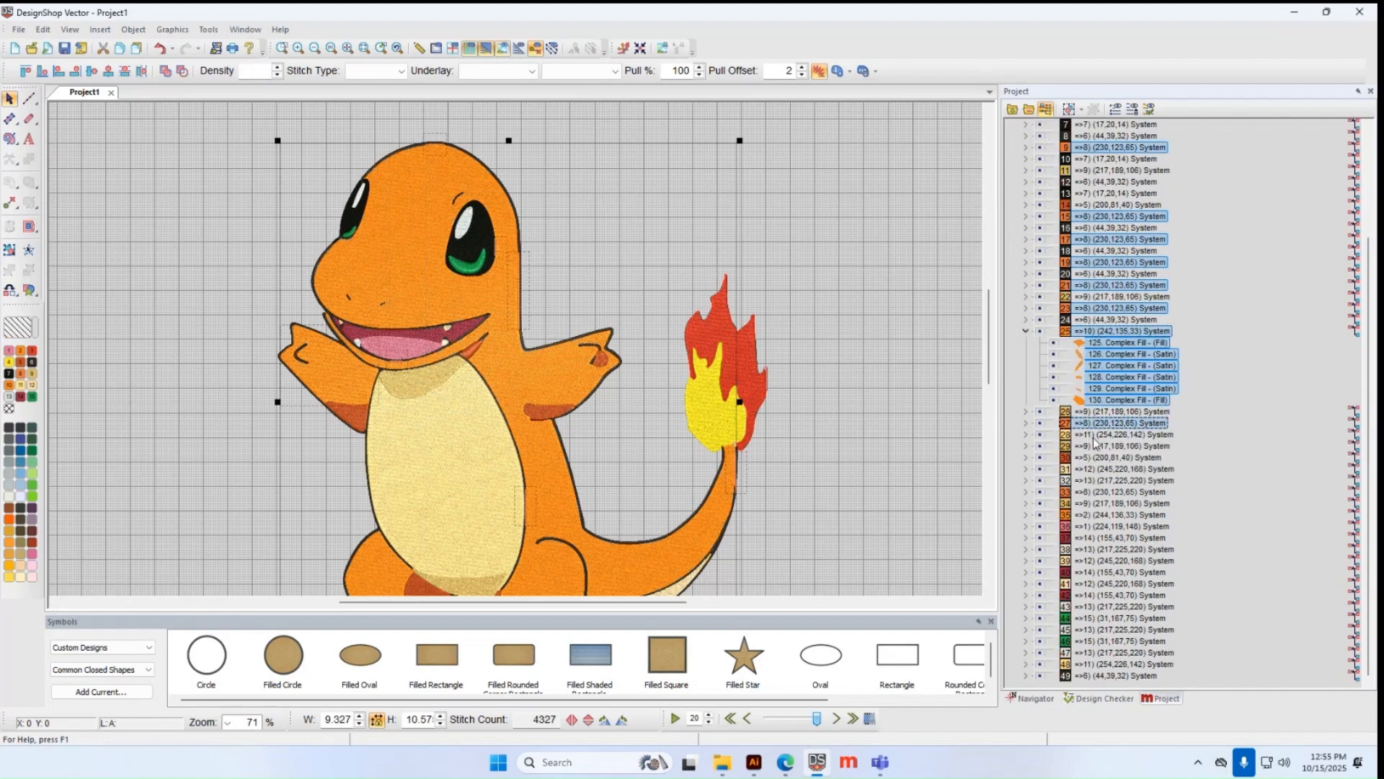
ctrl+click(1107, 492)
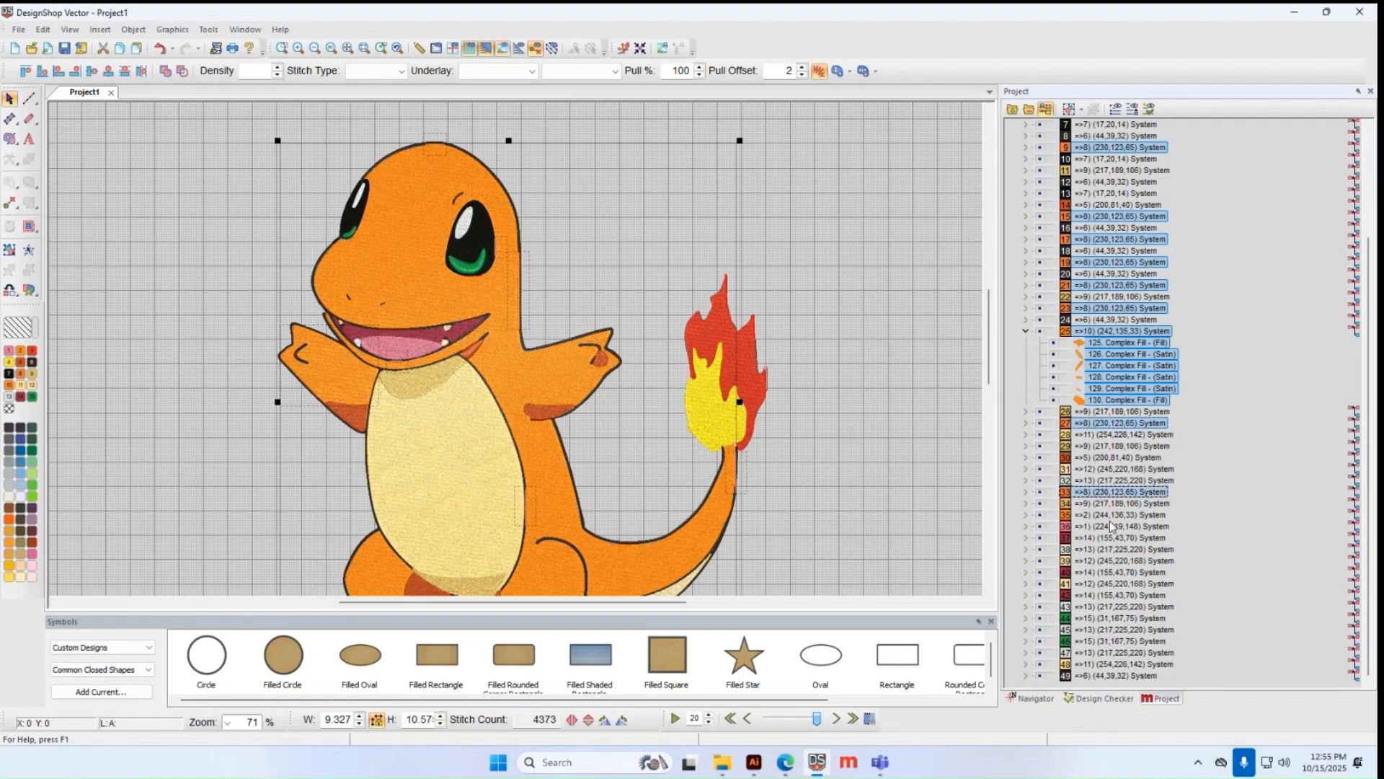
ctrl+click(1108, 515)
scroll(1121, 377, up, 3)
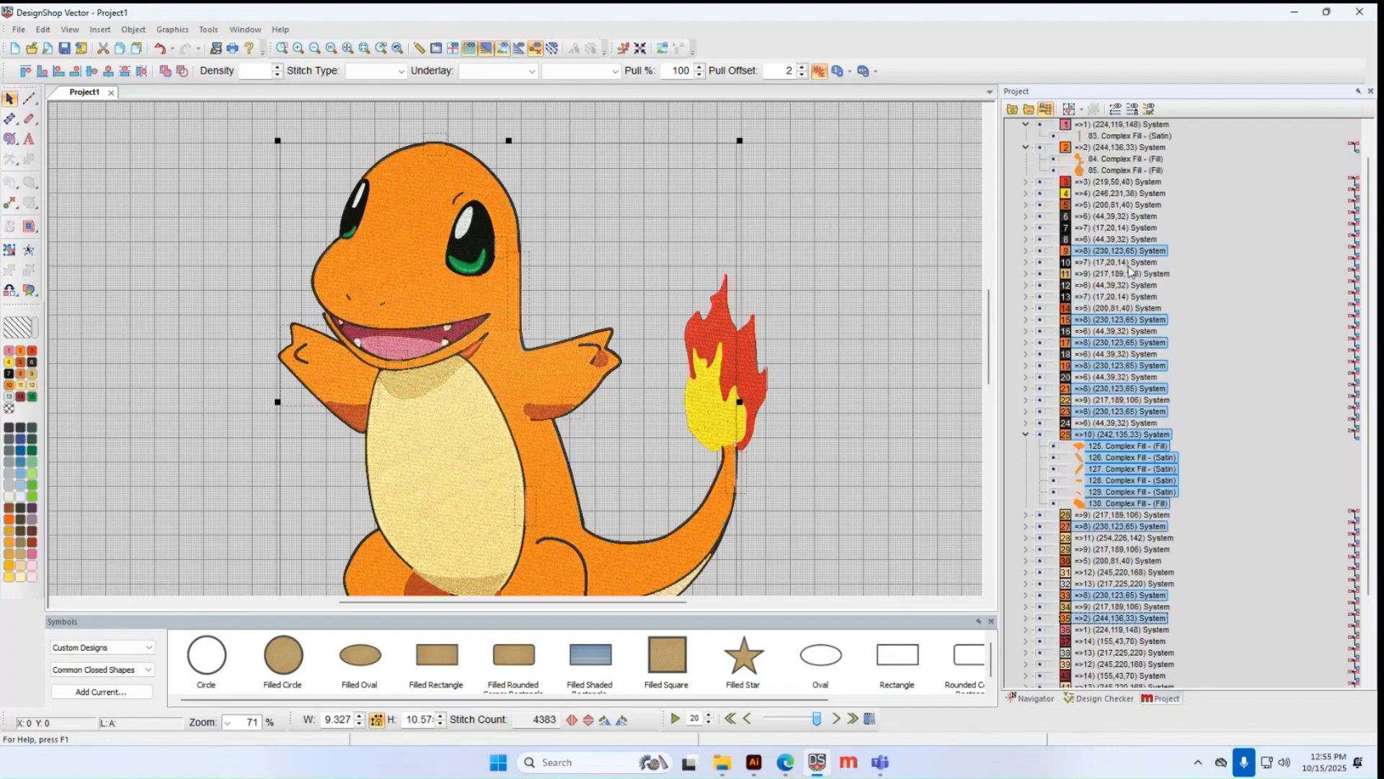
- Recolor the selected orange blocks with the System RGB color chart, setting red 244, green 136 and blue 33
right_click(1130, 257)
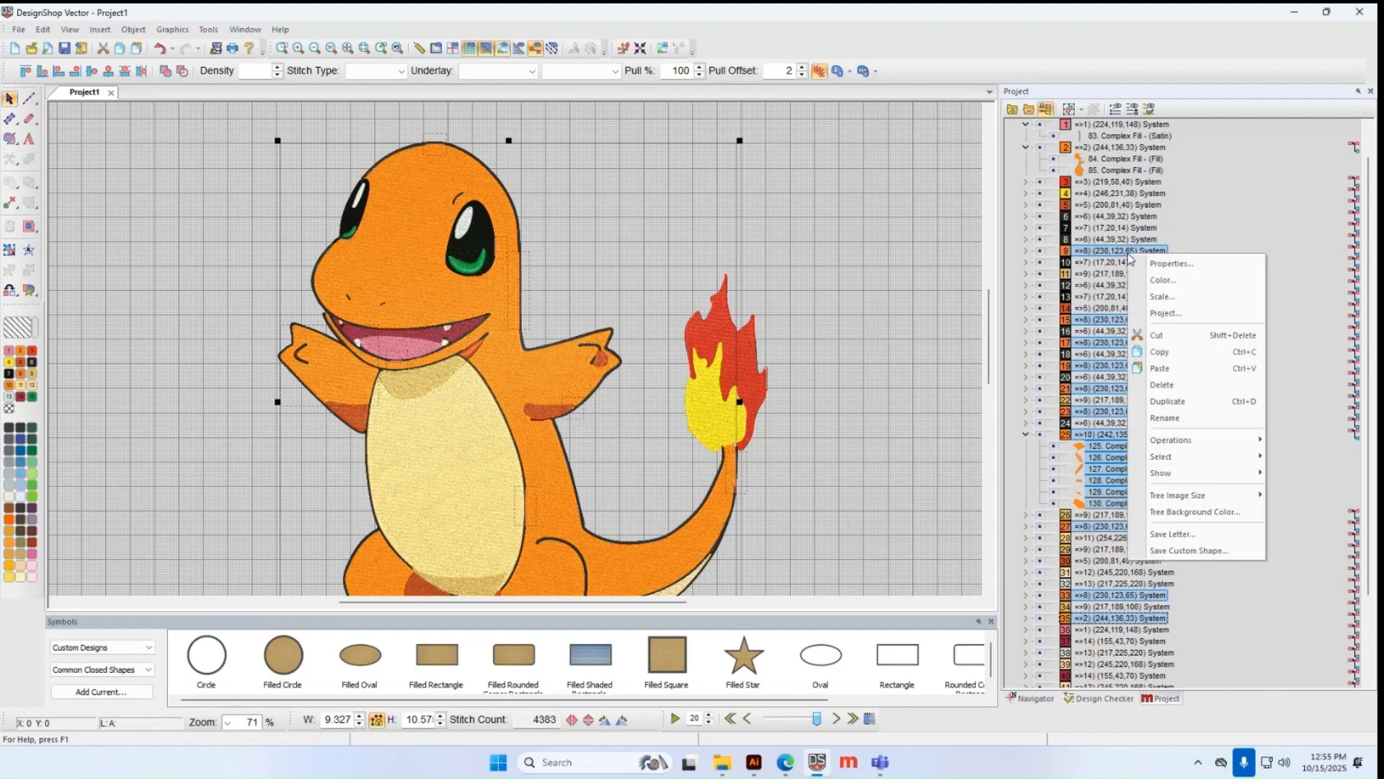
click(1166, 282)
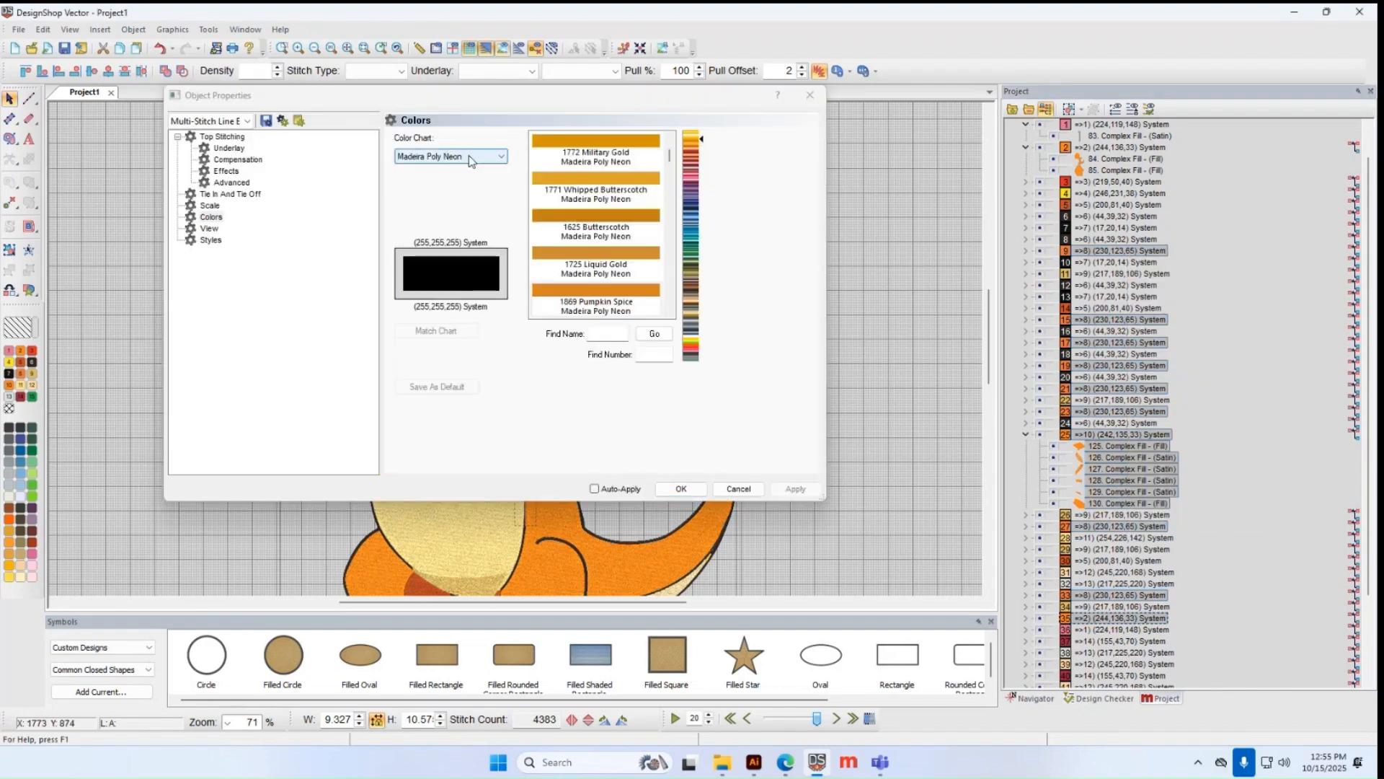
click(450, 156)
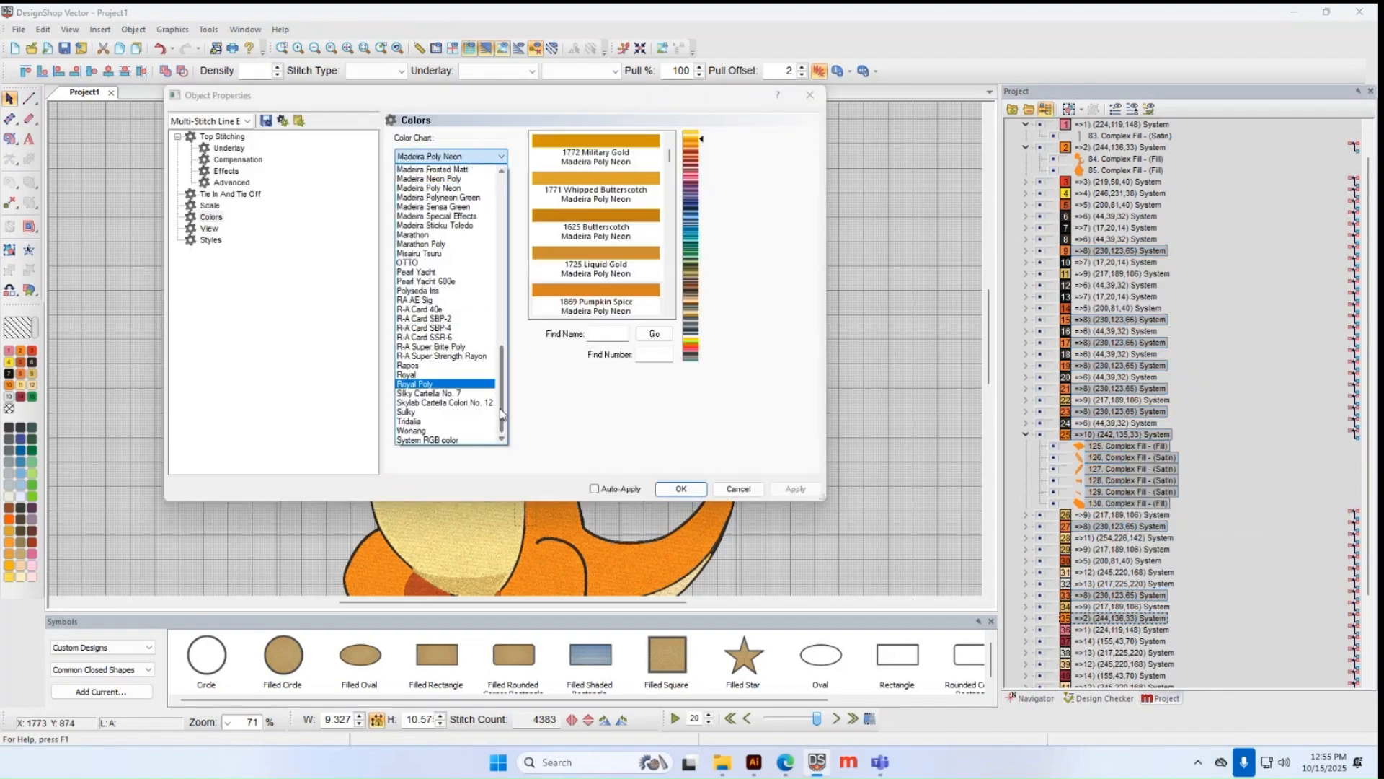
click(453, 441)
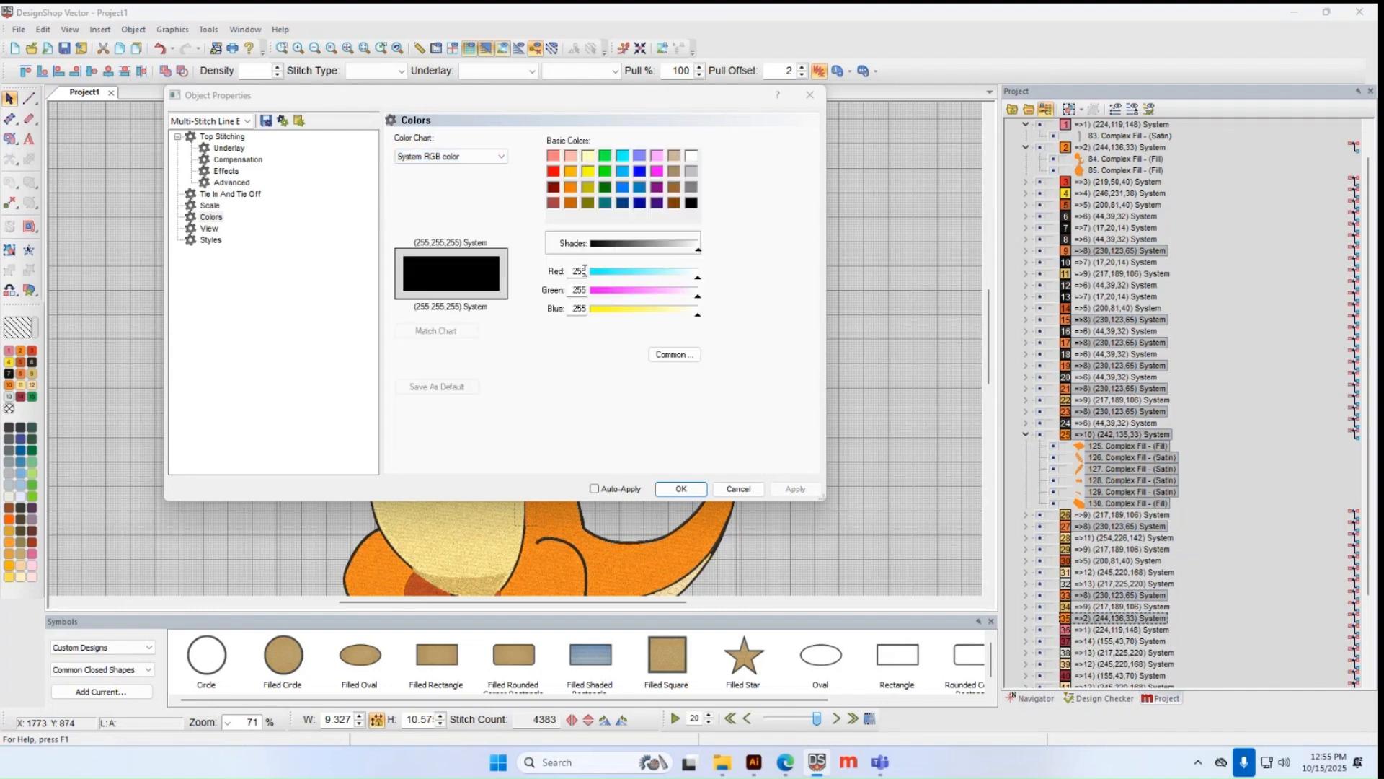
drag(571, 272, 606, 271)
text(244)
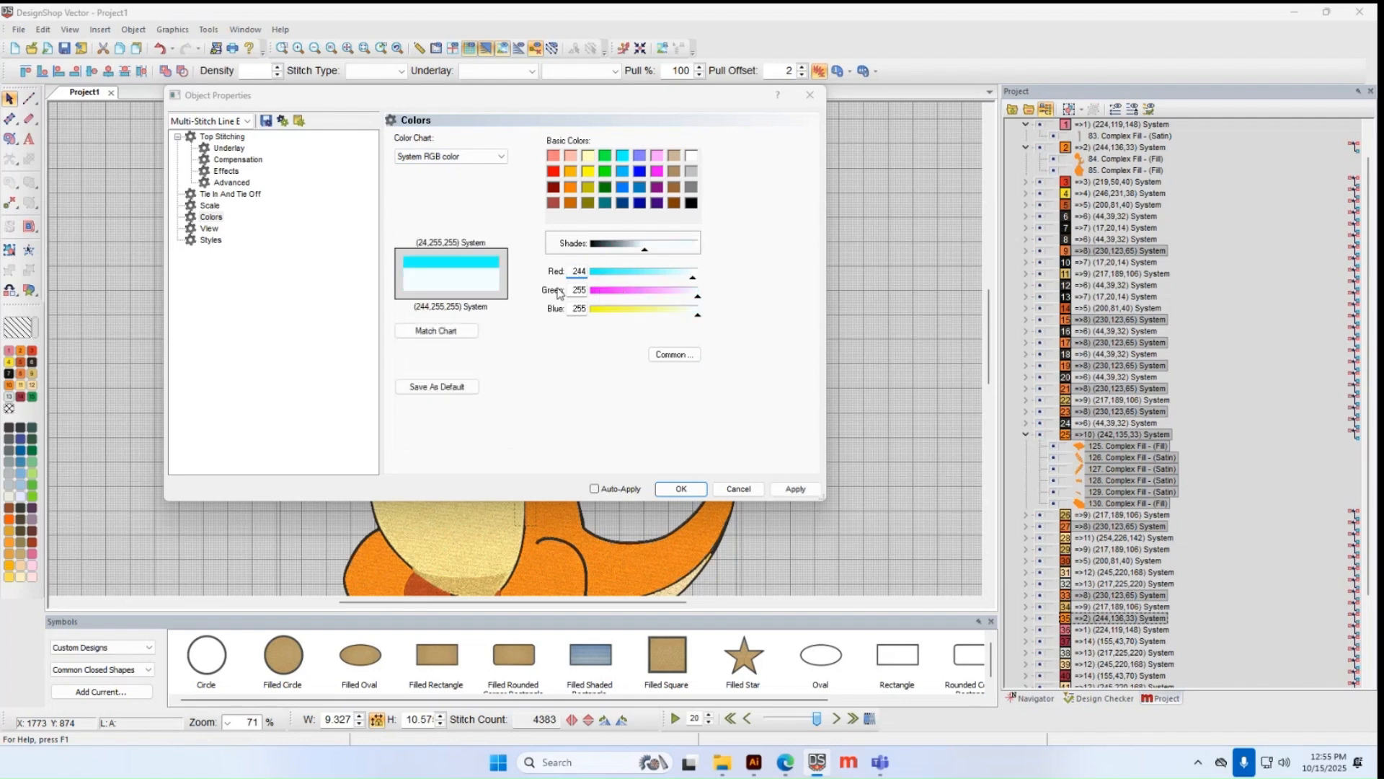
double_click(570, 288)
text(136)
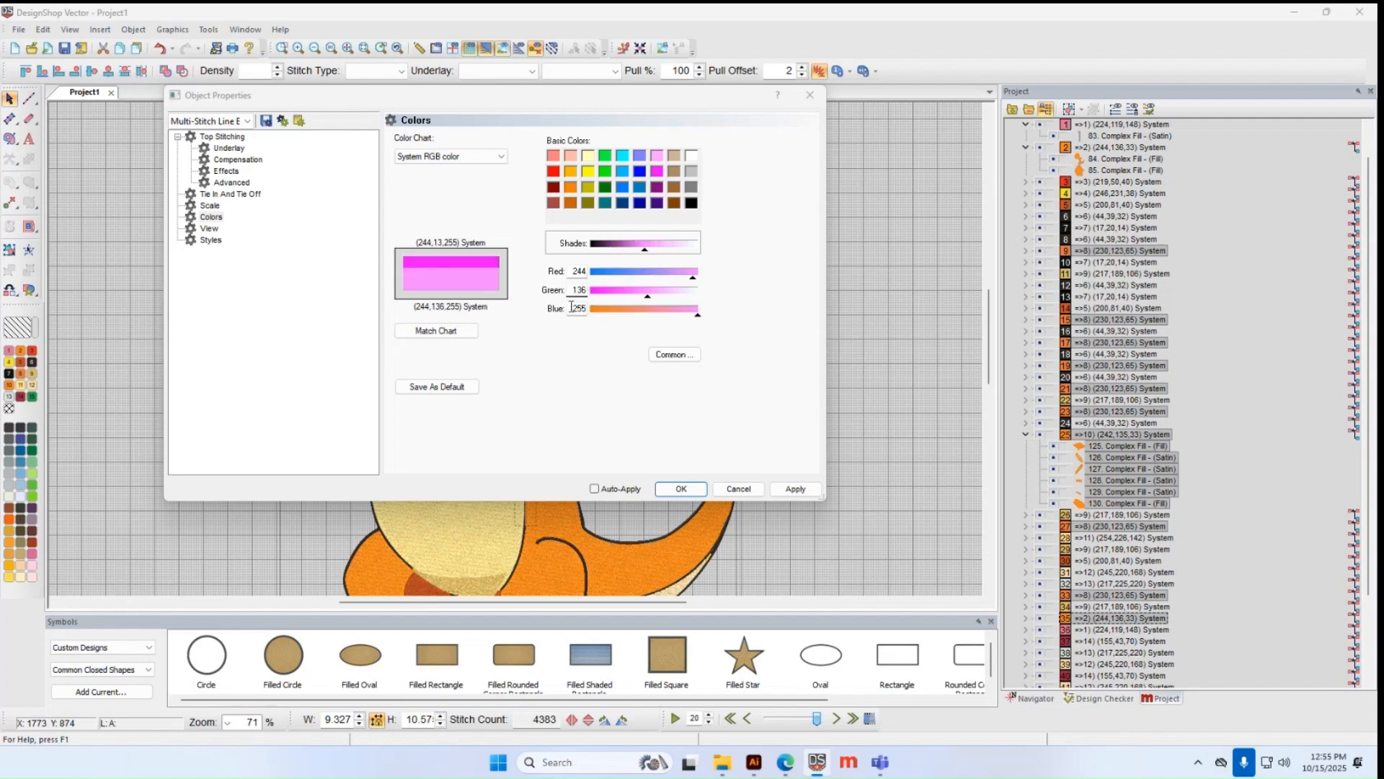
double_click(577, 307)
text(33)
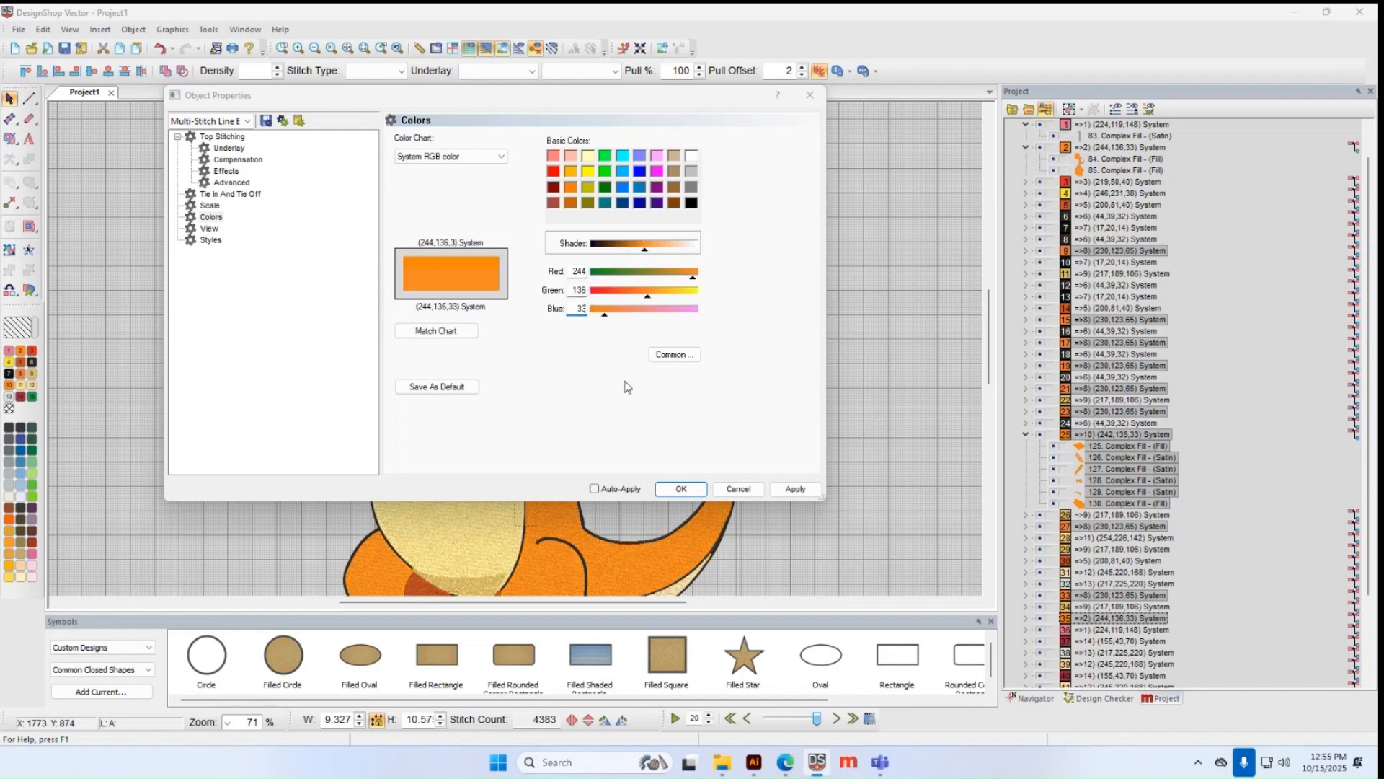
click(682, 488)
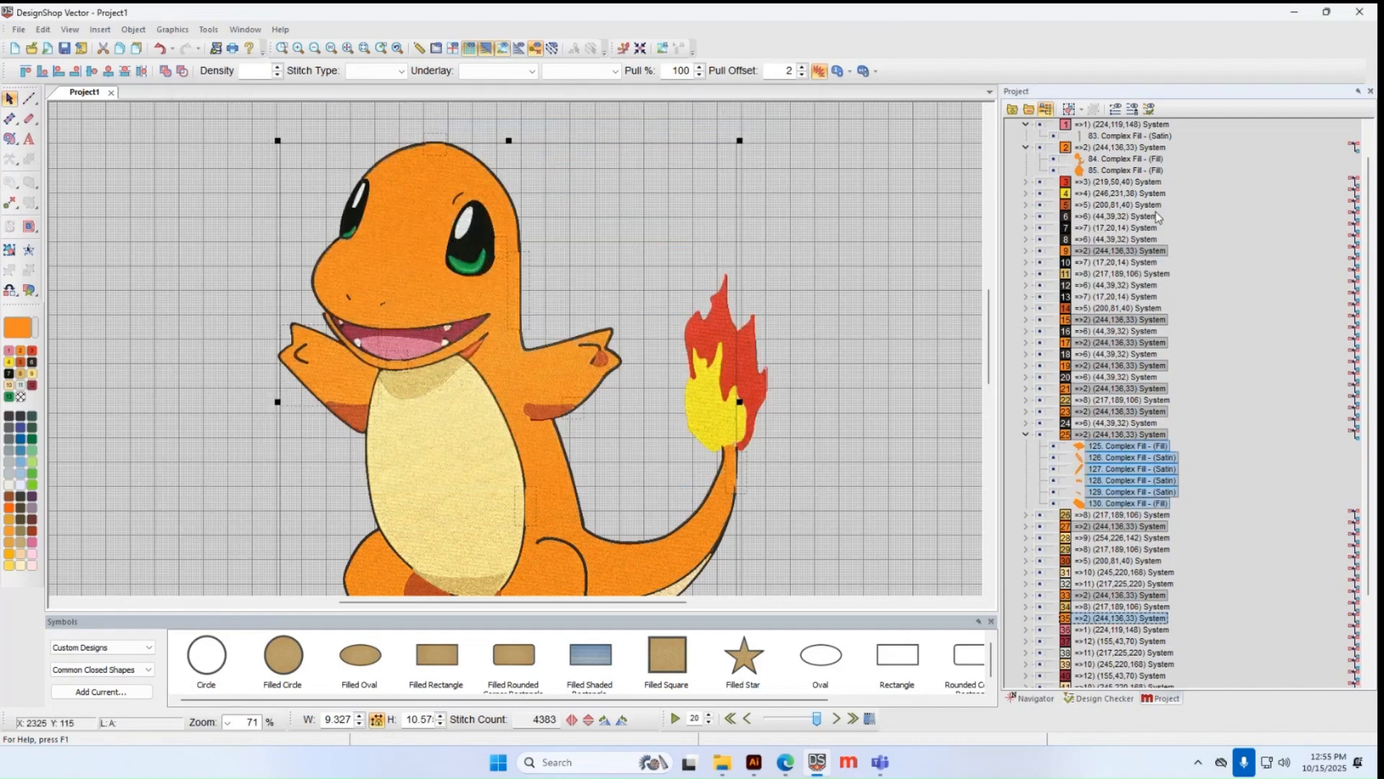
- Move orange (244,136,33) block 9, and the same-colored blocks 14, 16 and 18, into color block 2
click(1154, 172)
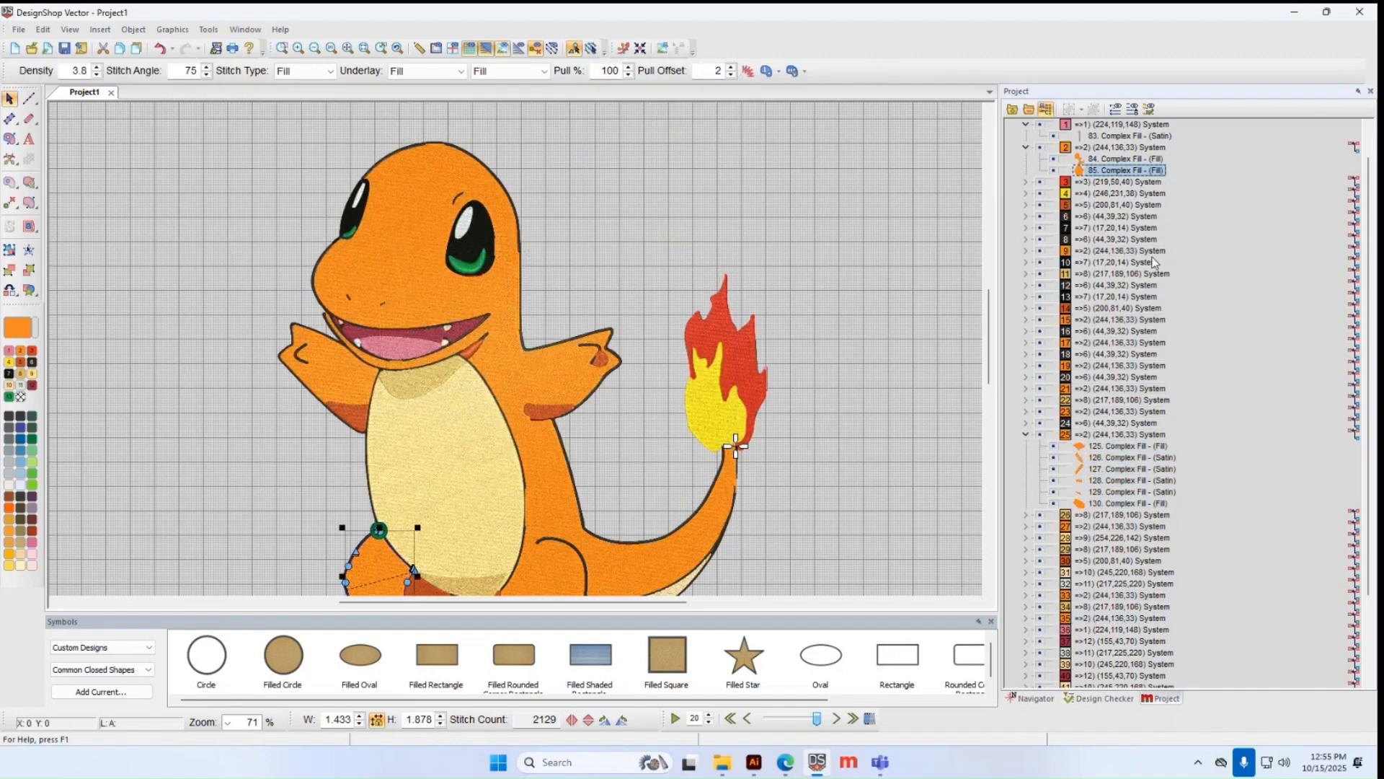
drag(1122, 251, 1146, 176)
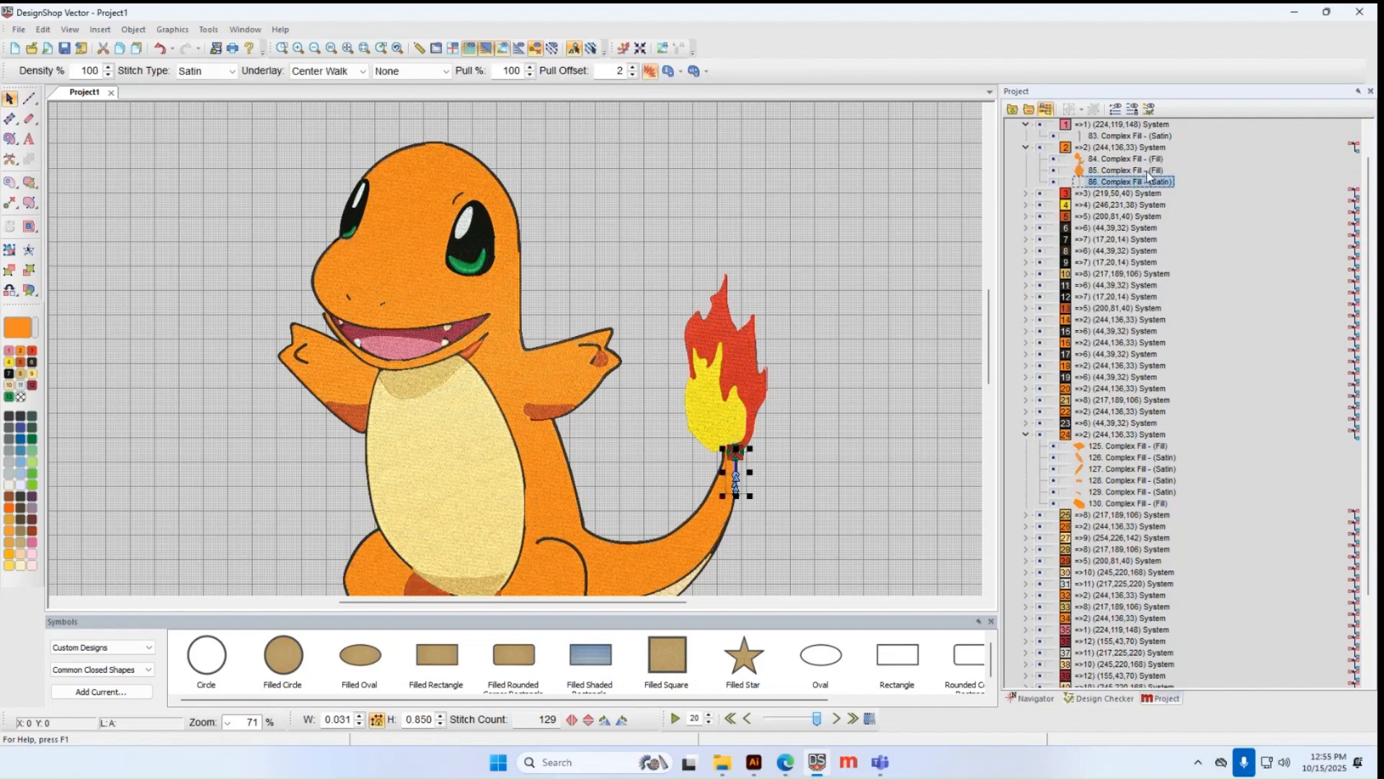
click(1111, 322)
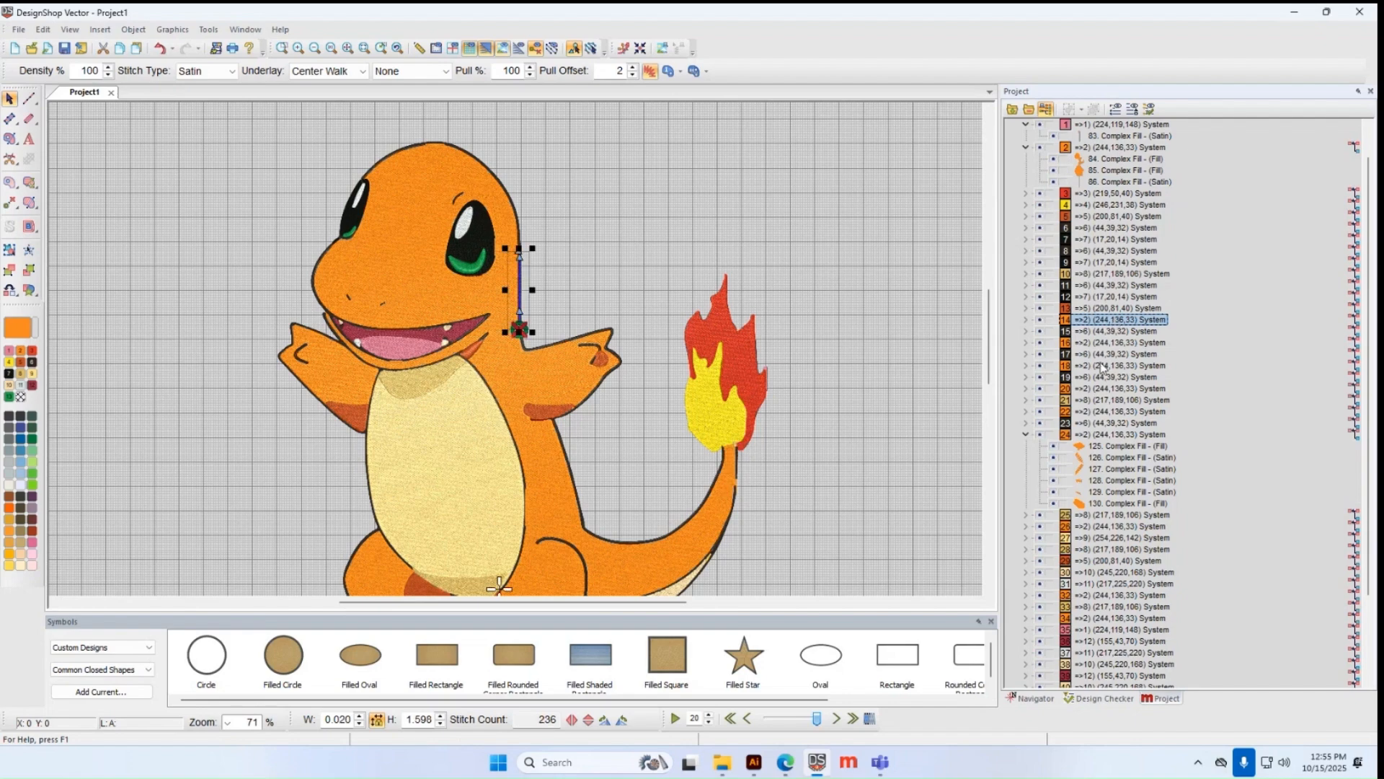
ctrl+click(1107, 344)
ctrl+click(1114, 366)
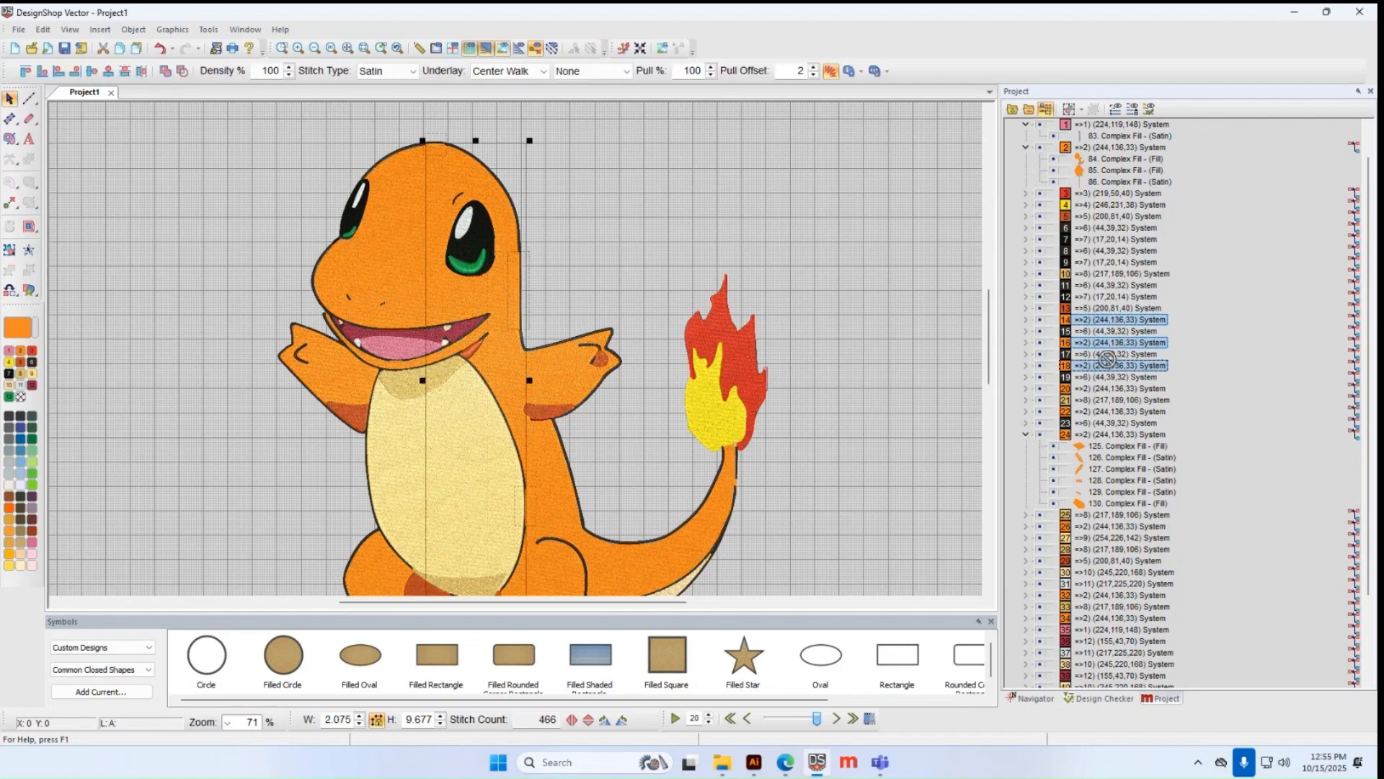
drag(1107, 346, 1121, 181)
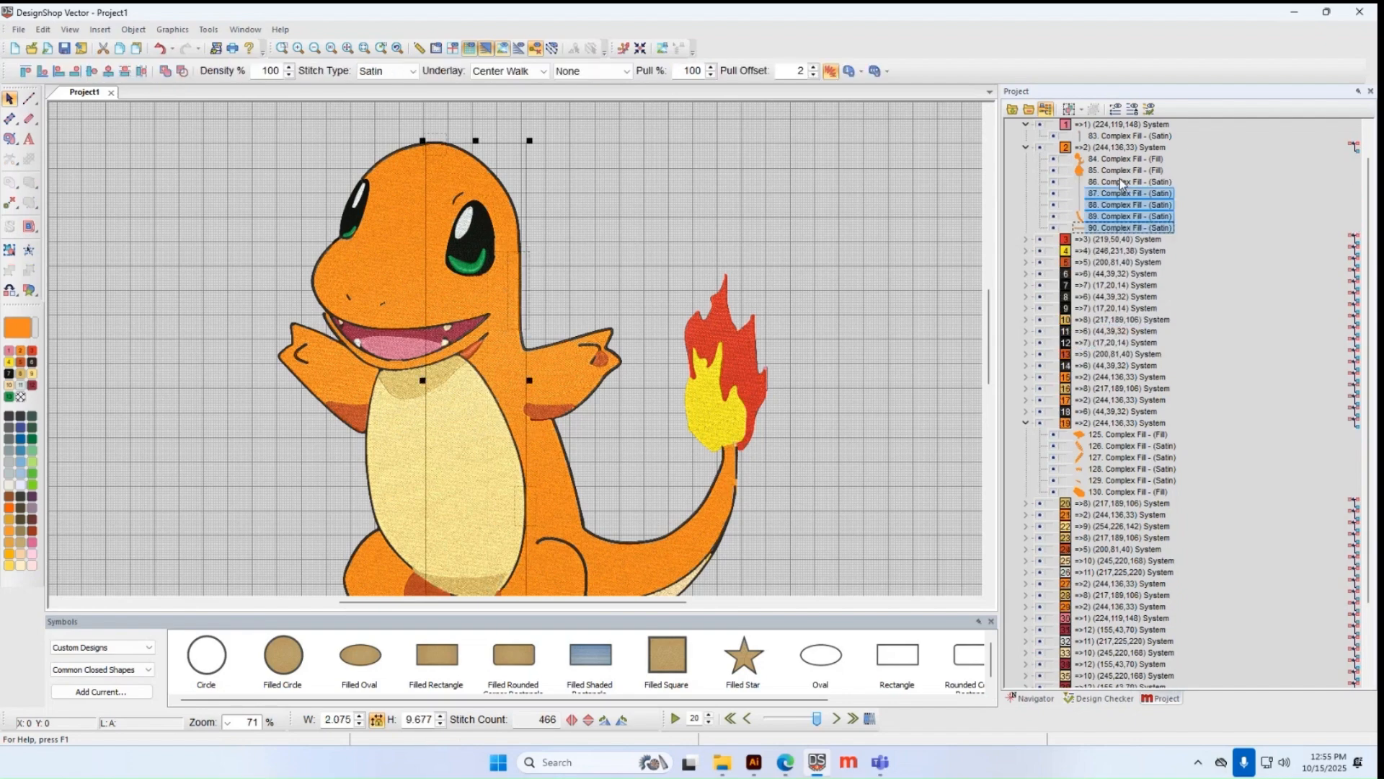
- Move the remaining orange (244,136,33) blocks 15, 17, 19, 21, 27 and 29 into color block 2 and collapse it
click(1100, 377)
ctrl+click(1118, 423)
ctrl+click(1122, 401)
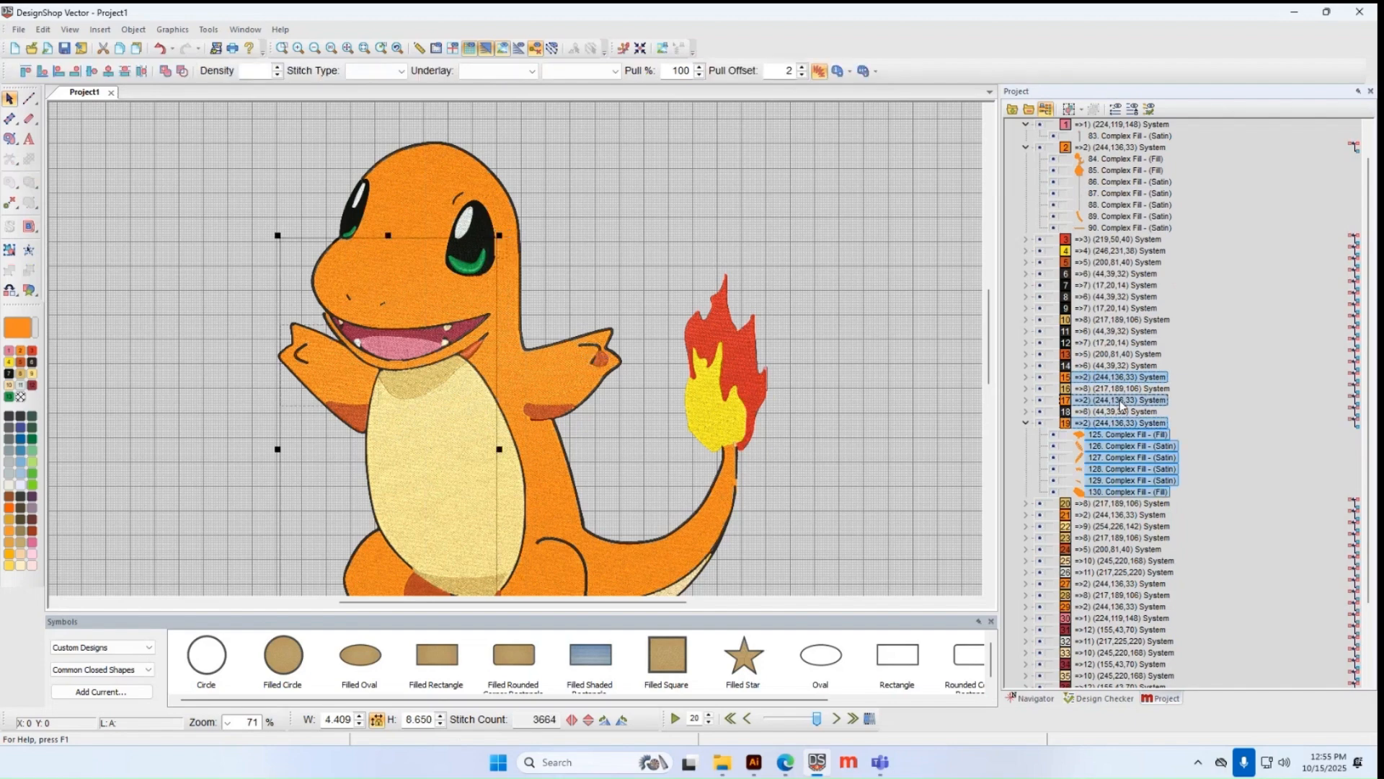
scroll(1122, 403, down, 3)
ctrl+click(1115, 423)
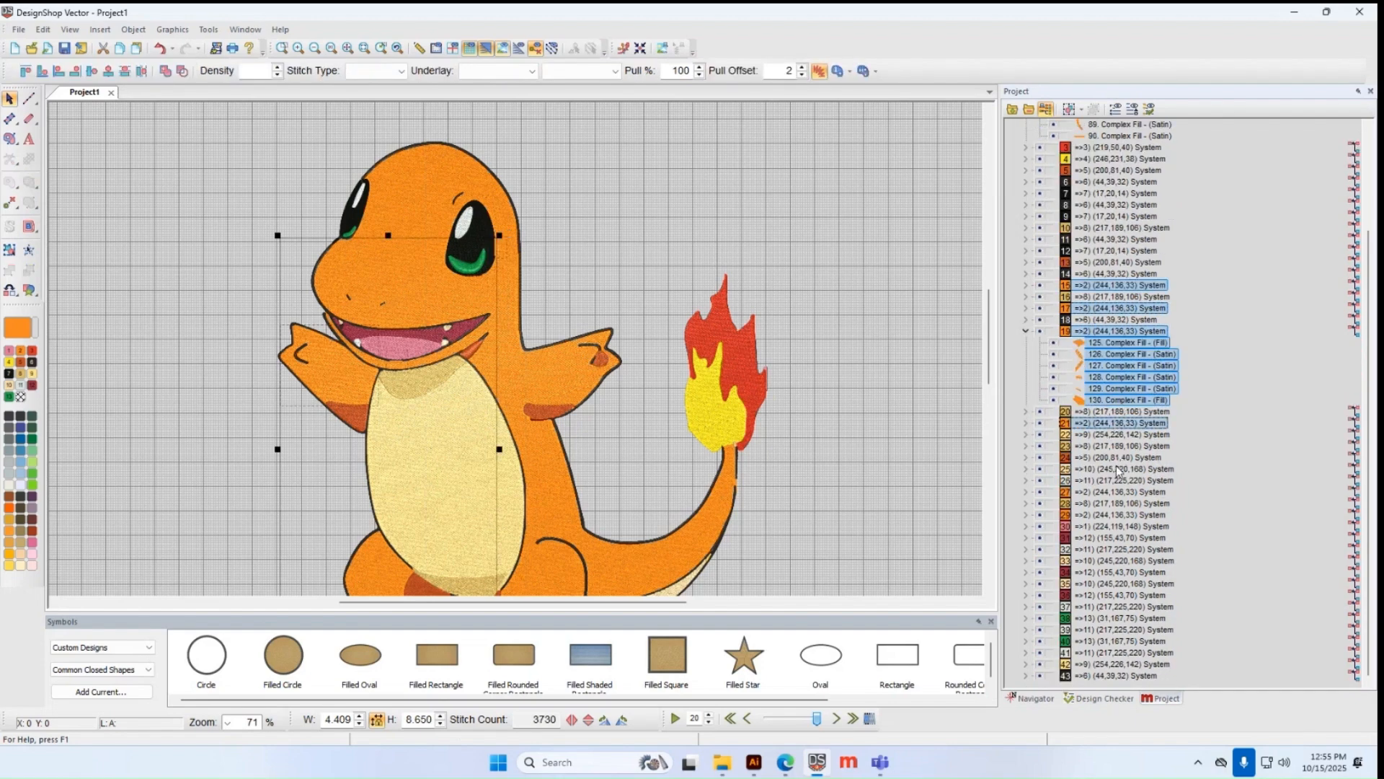
ctrl+click(1111, 495)
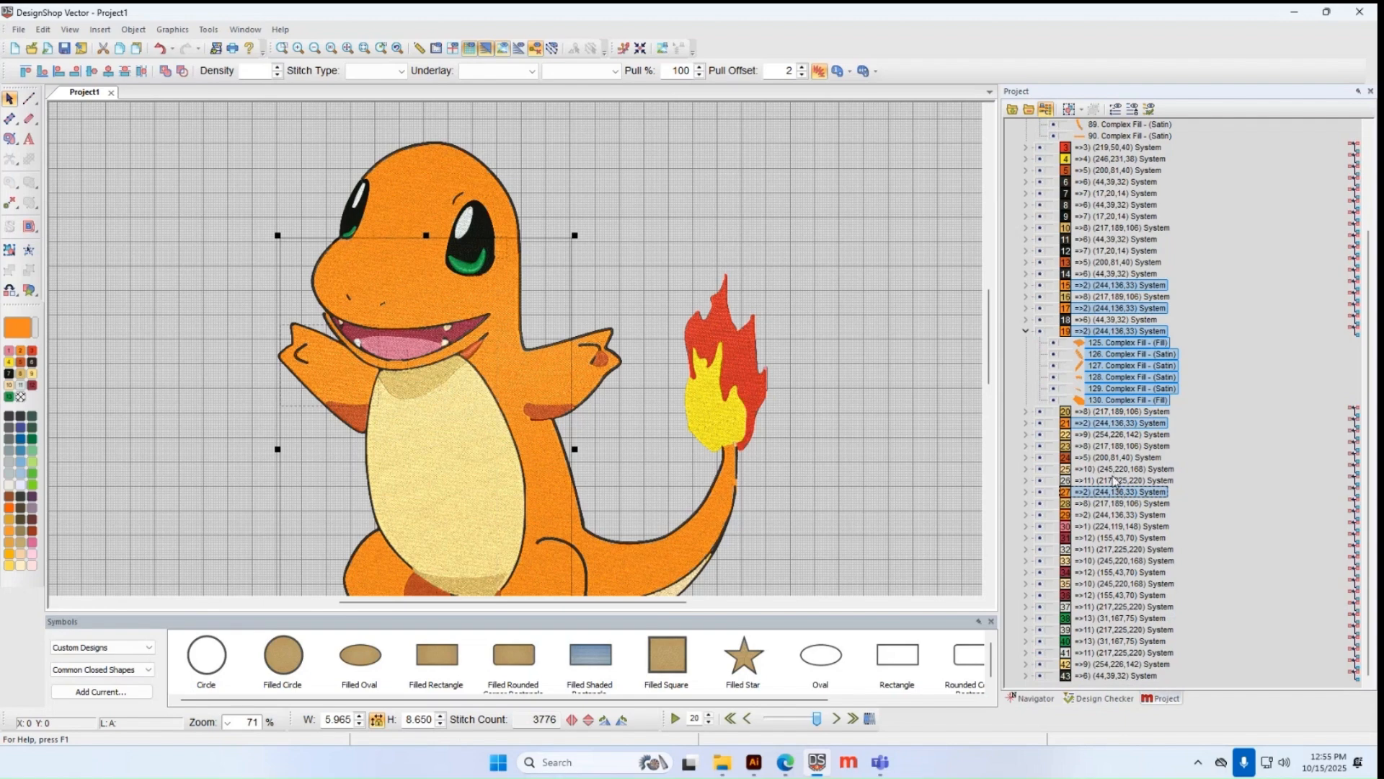
ctrl+click(1115, 516)
scroll(1104, 437, up, 4)
drag(1103, 437, 1134, 266)
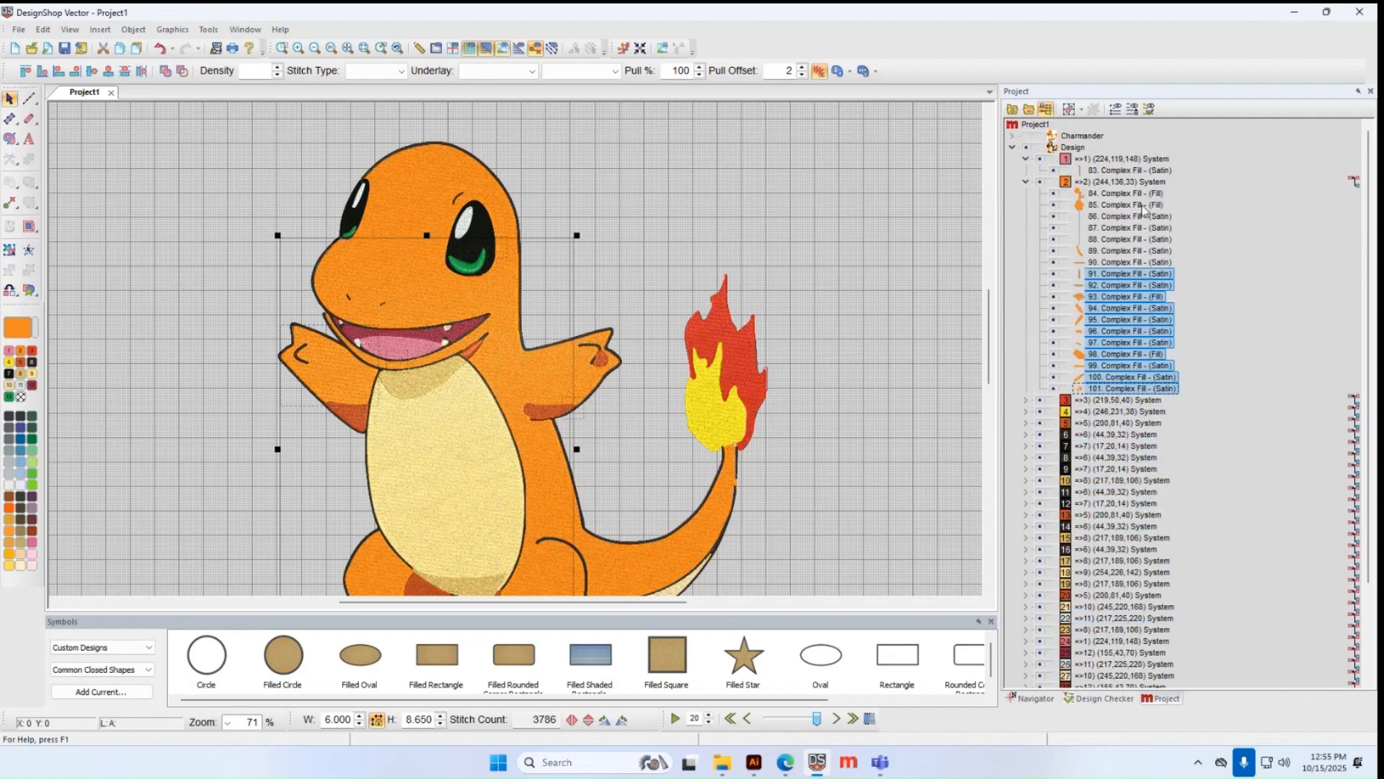
click(1026, 183)
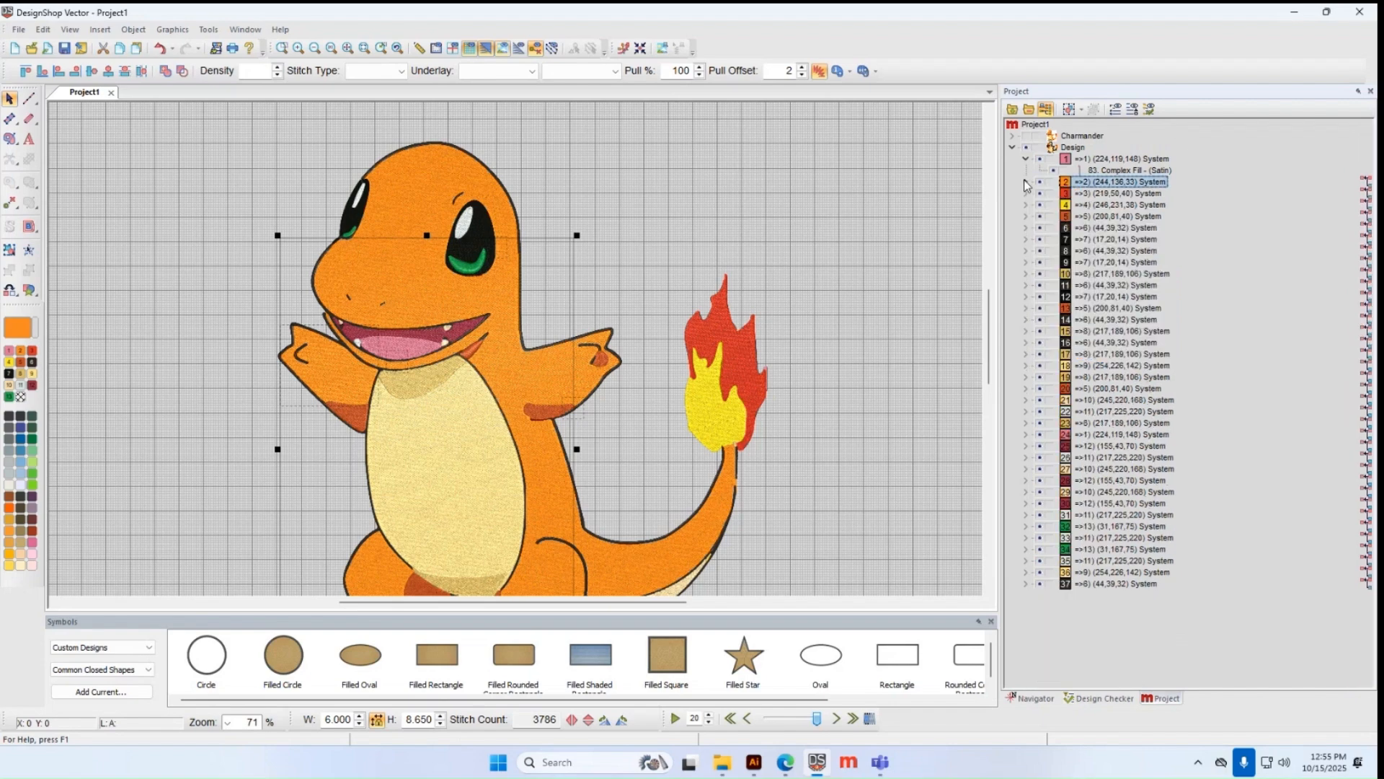
- Check color block 2's fills and the pink (224,119,148) block 24 in the mouth, leaving block 2 collapsed
click(1026, 182)
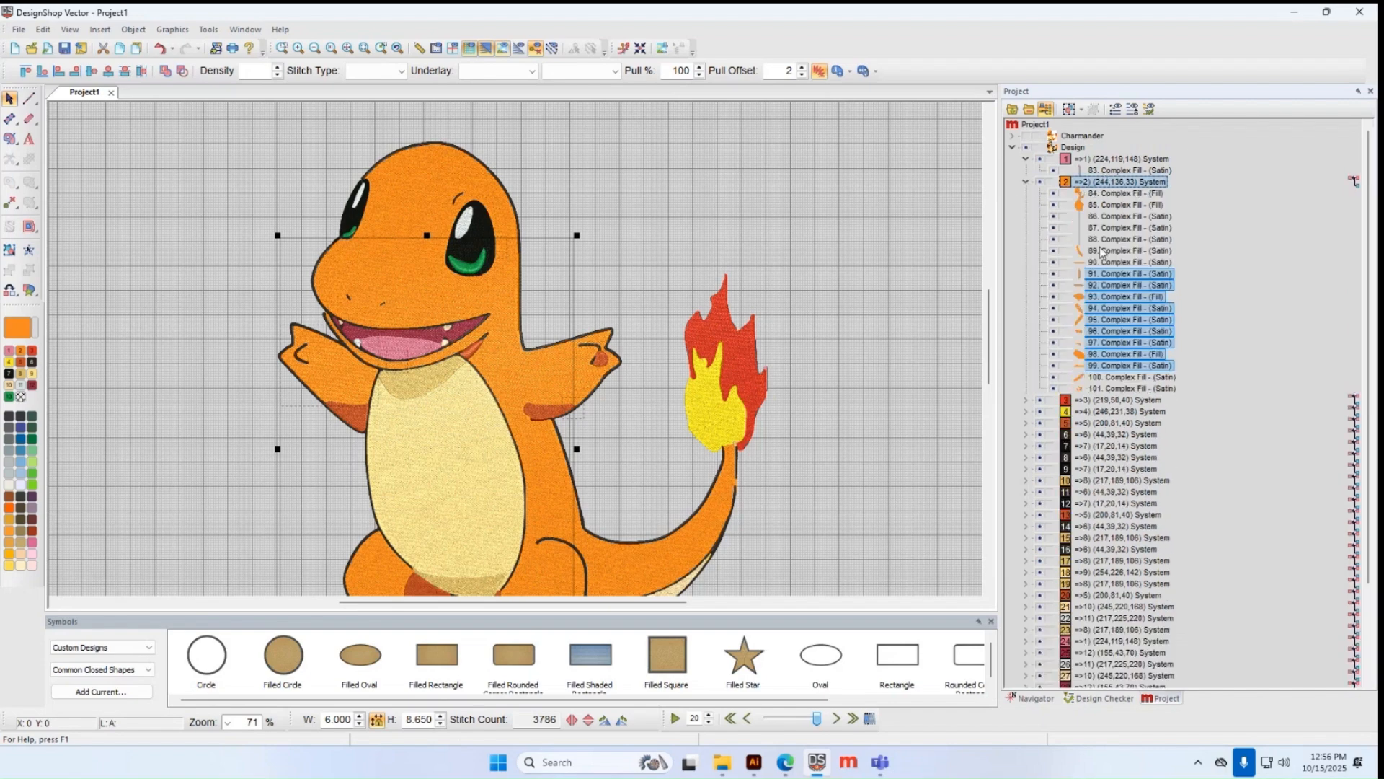
scroll(1110, 173, down, 3)
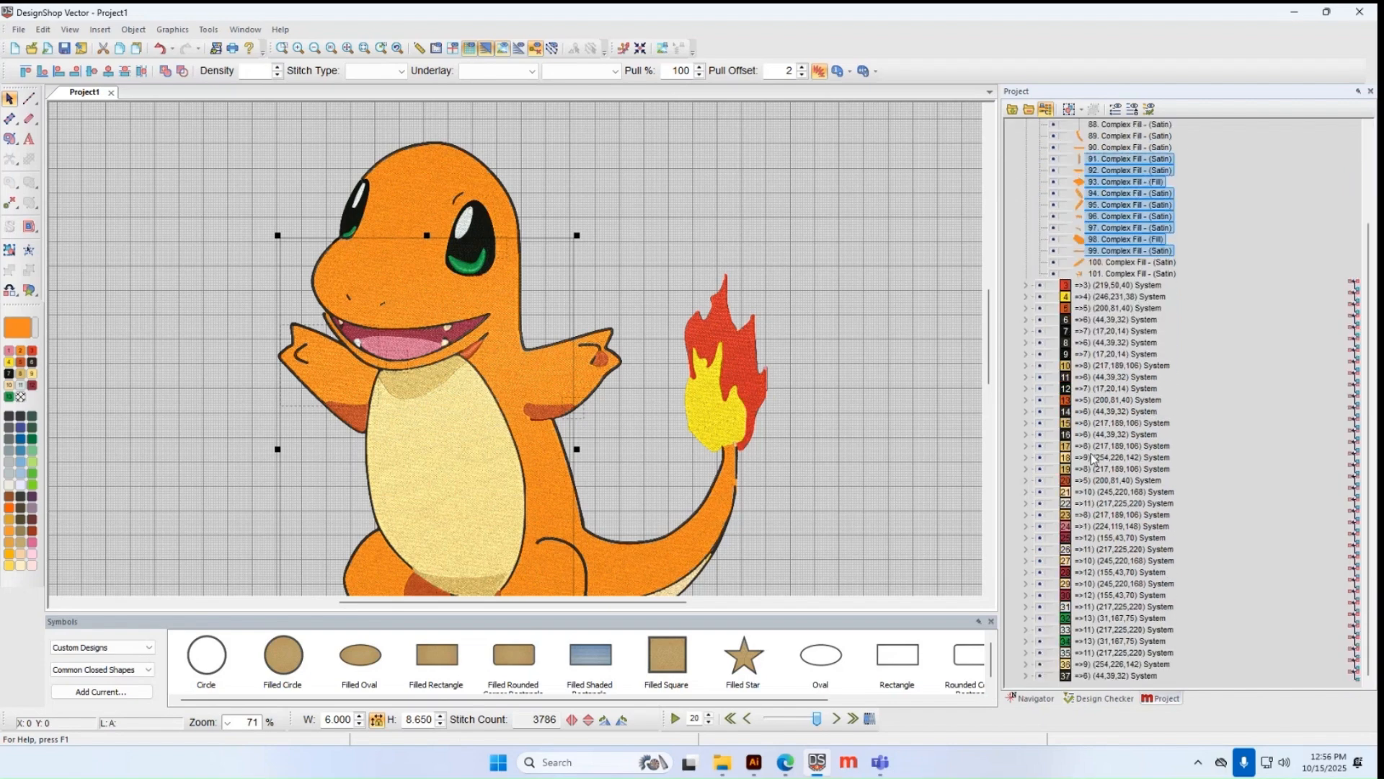
click(1125, 526)
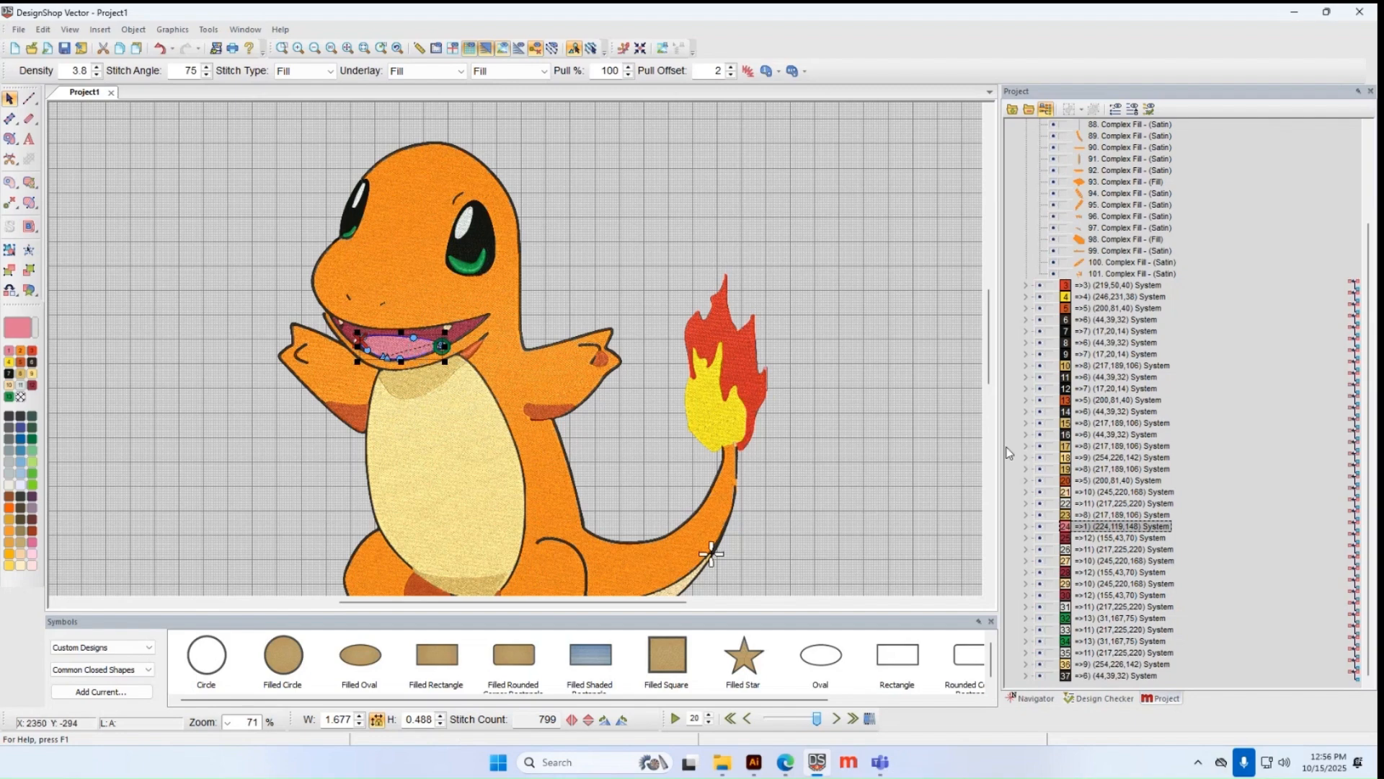
scroll(1009, 448, up, 3)
click(1024, 181)
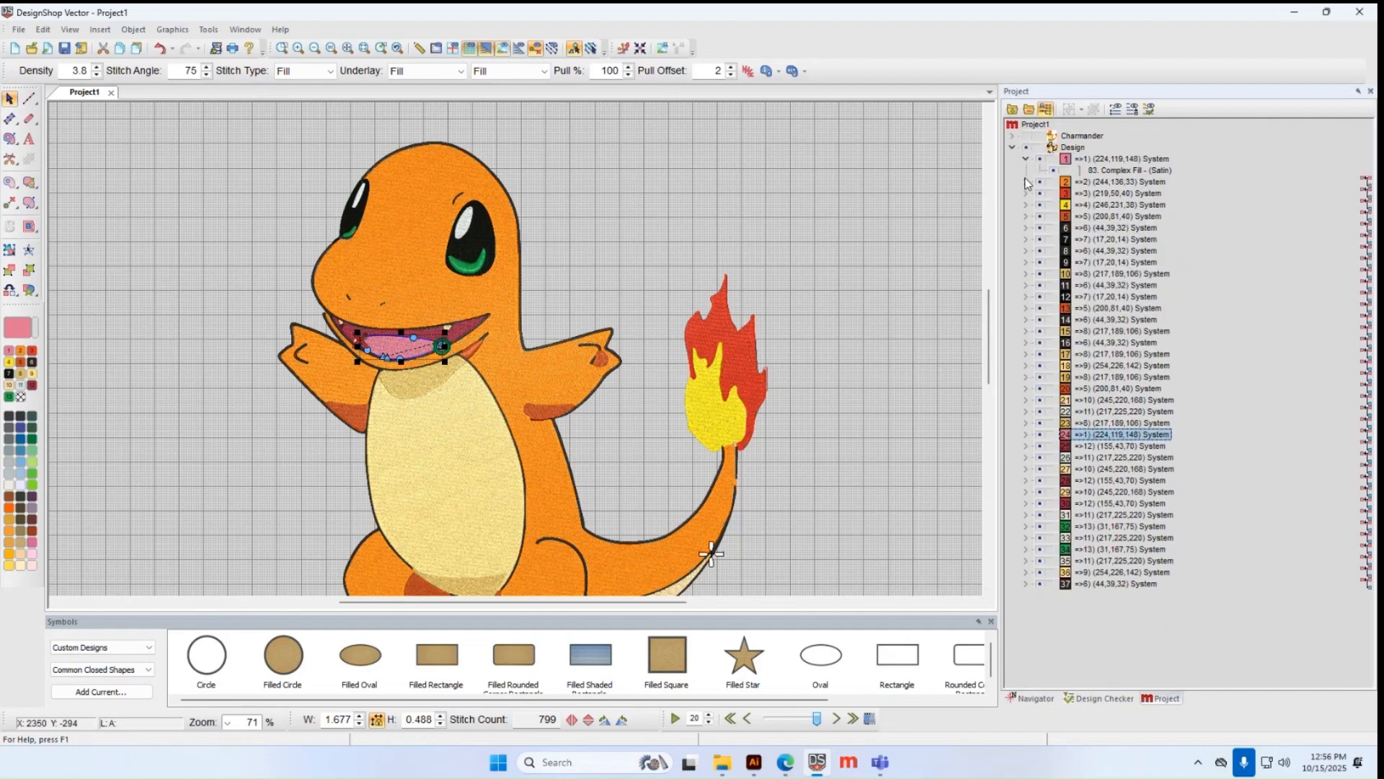
- Select all near-black (44,39,32) and (17,20,14) blocks in the color sequence, including the last block
click(1116, 232)
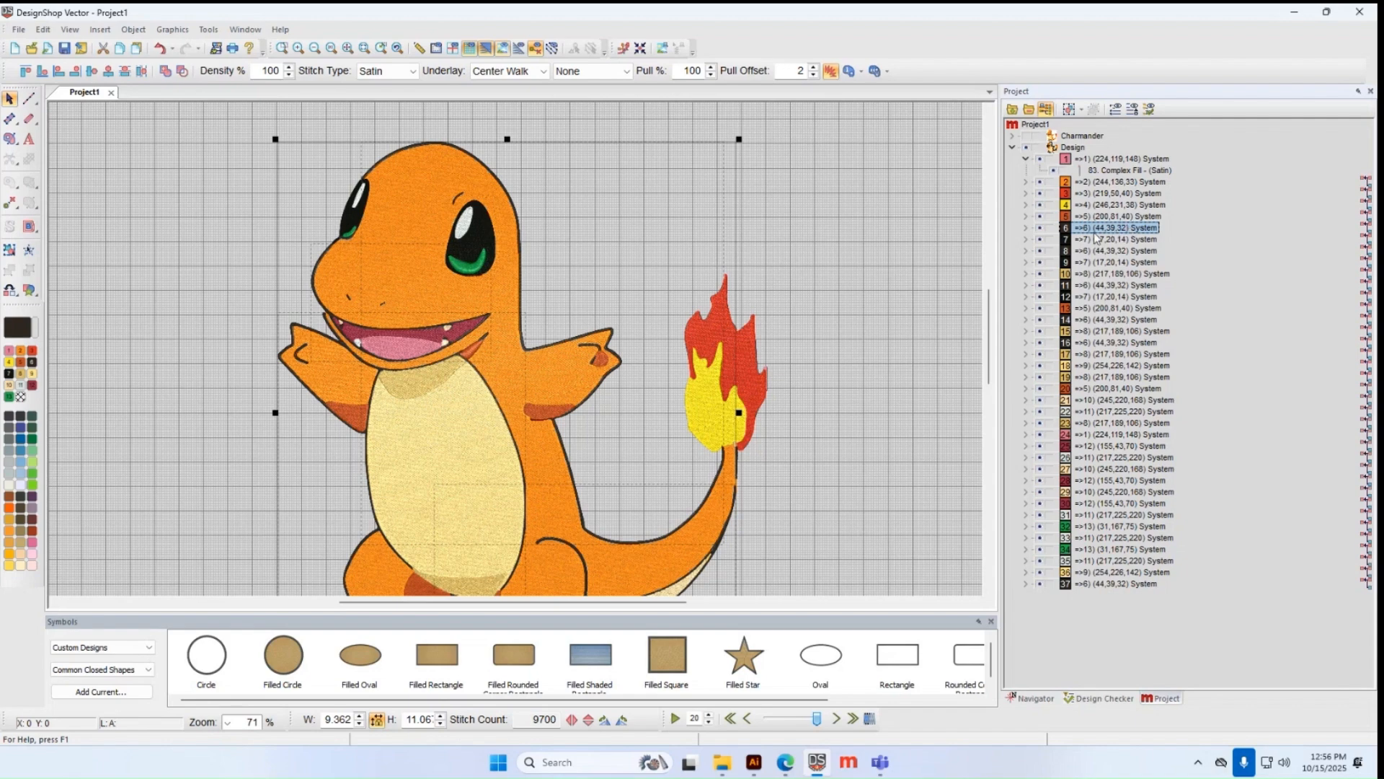
ctrl+click(1094, 239)
ctrl+click(1095, 251)
ctrl+click(1096, 263)
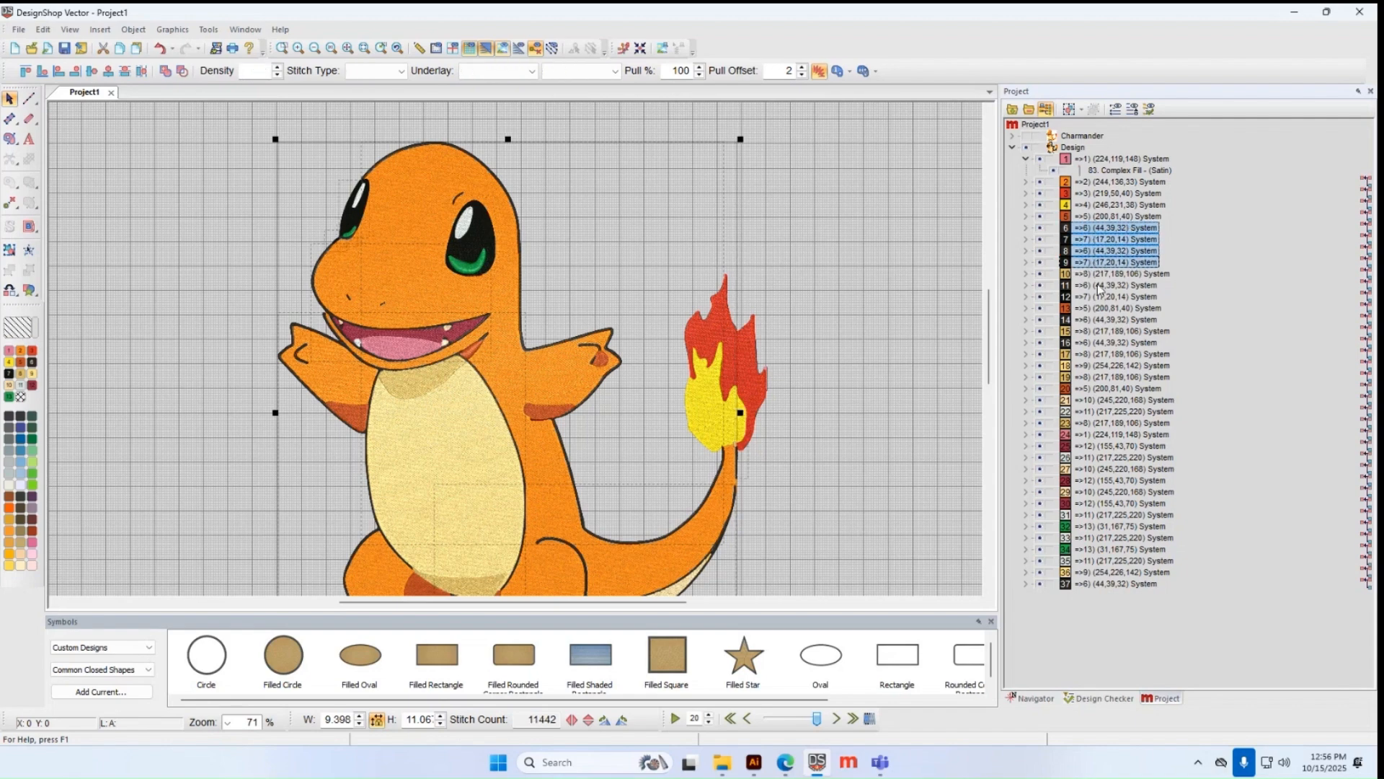
ctrl+click(1098, 286)
ctrl+click(1099, 297)
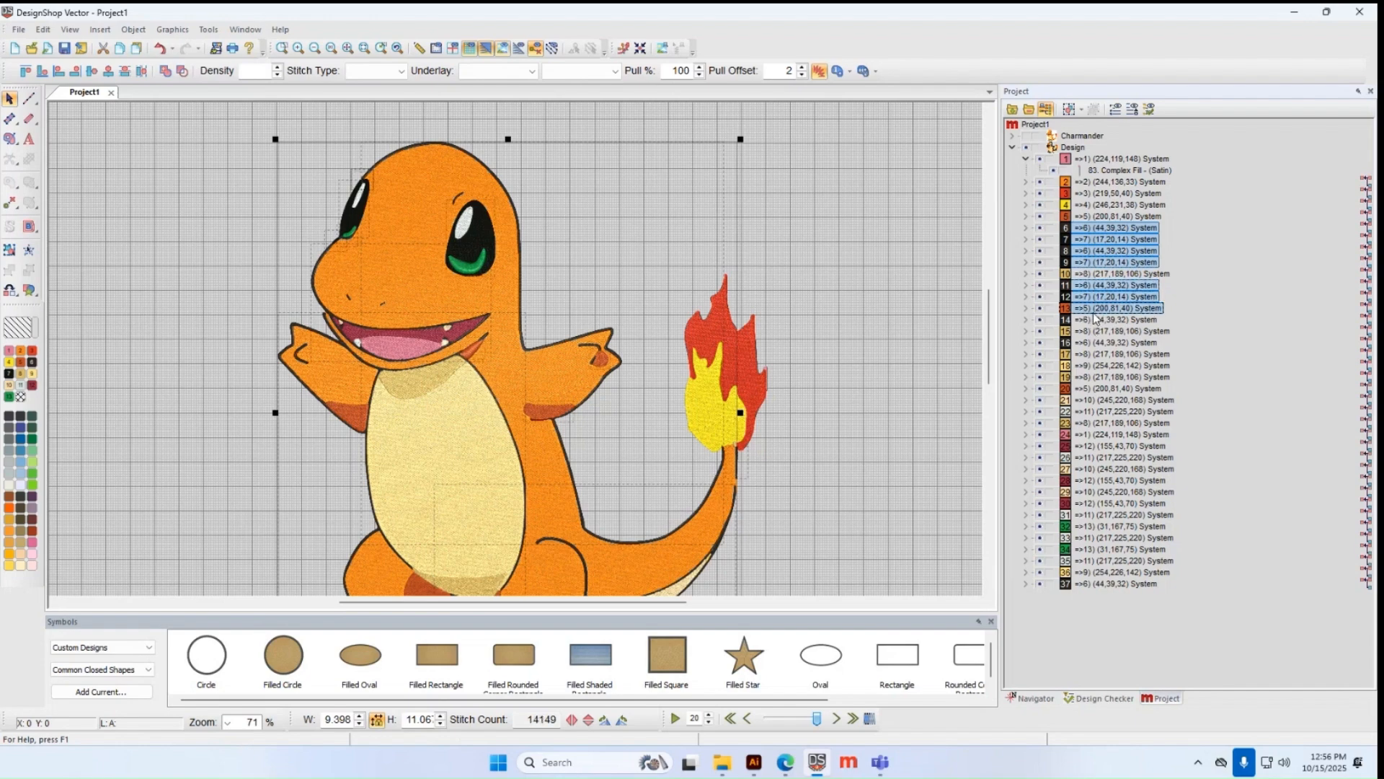
ctrl+click(1090, 322)
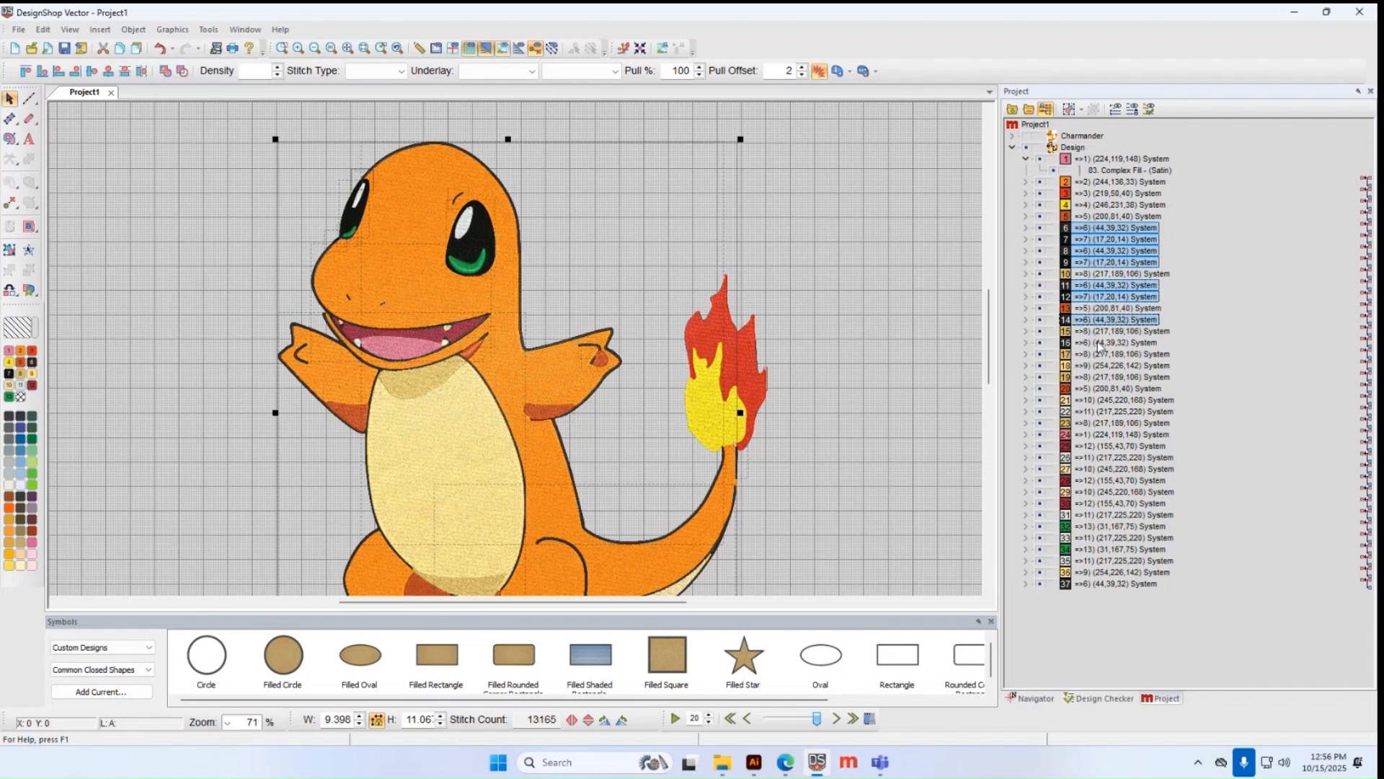
ctrl+click(1100, 343)
ctrl+click(1134, 584)
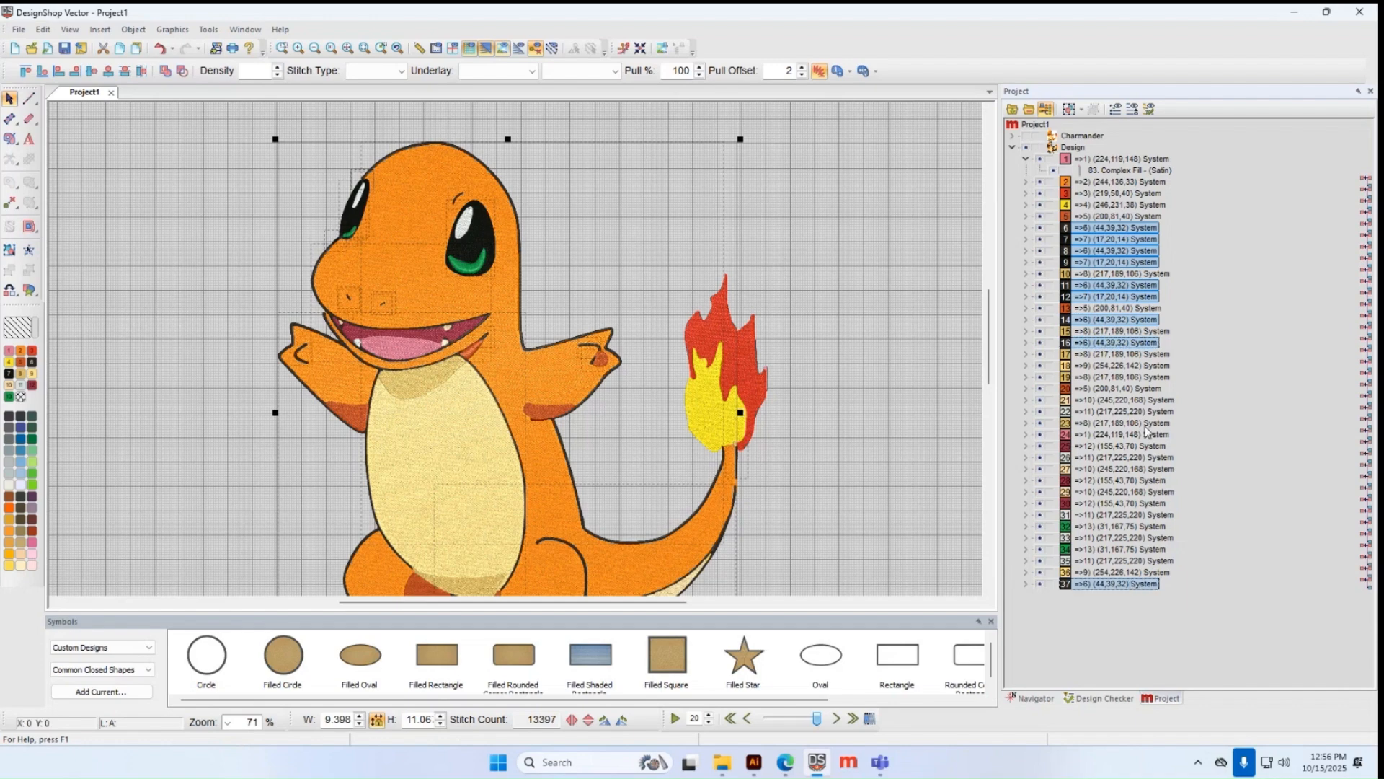
- Recolor the selected near-black blocks with thread color 20 from the ARC Rayon color chart
right_click(1123, 267)
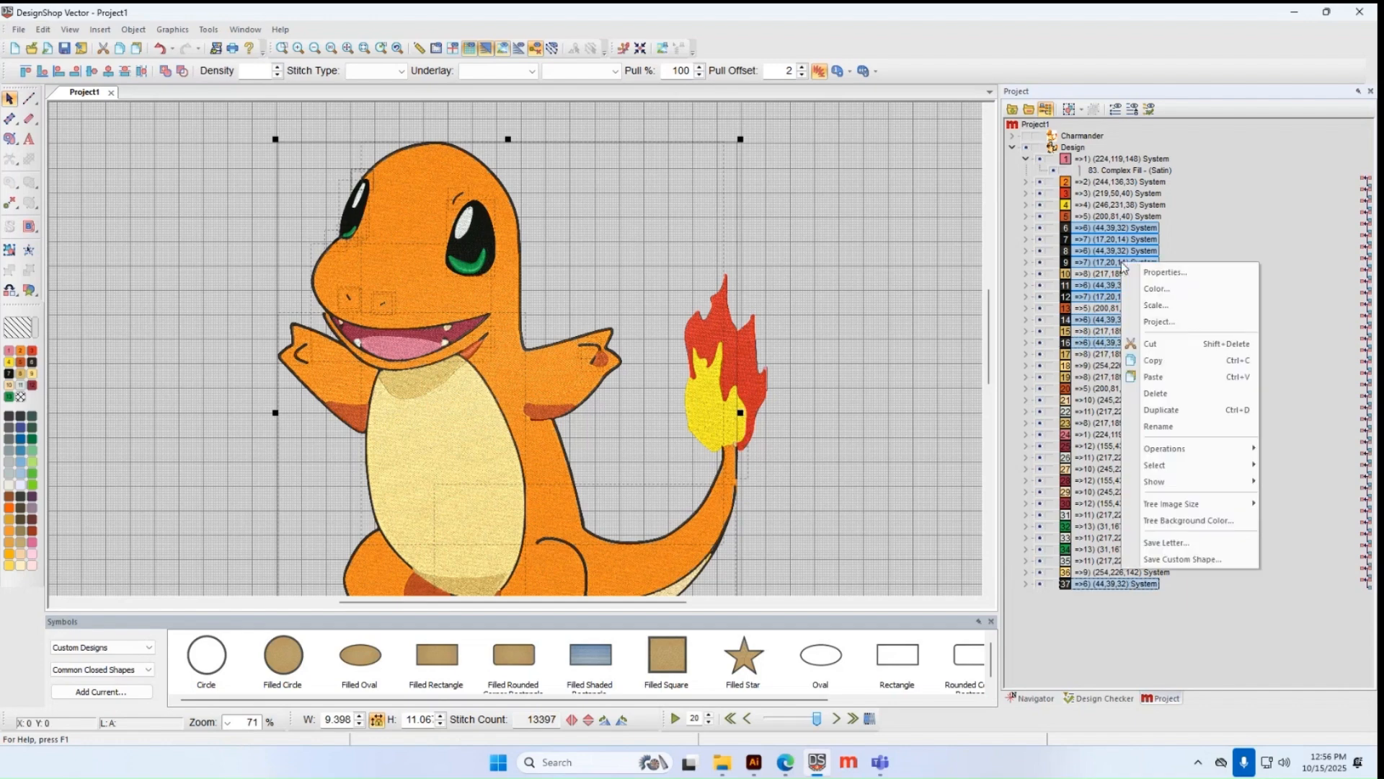
click(1147, 288)
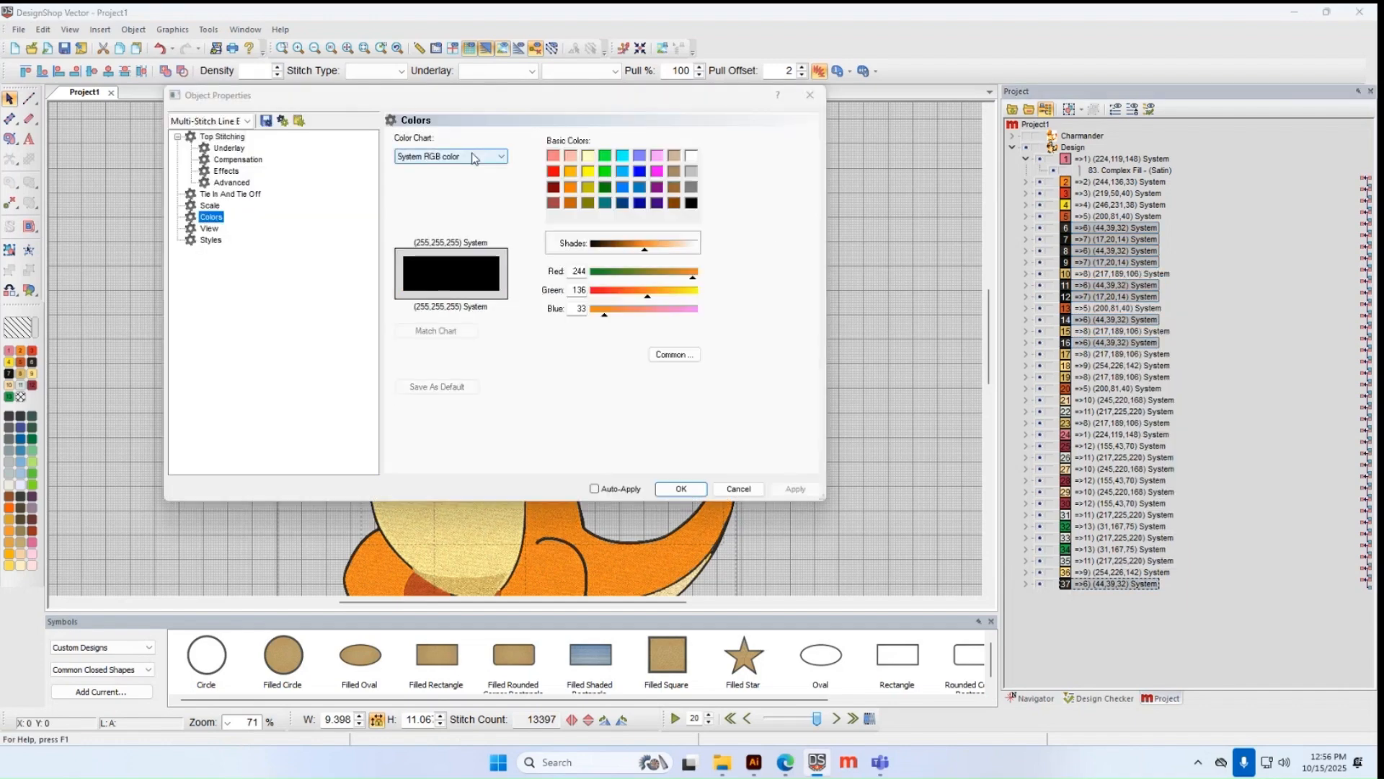
click(479, 157)
scroll(522, 336, up, 20)
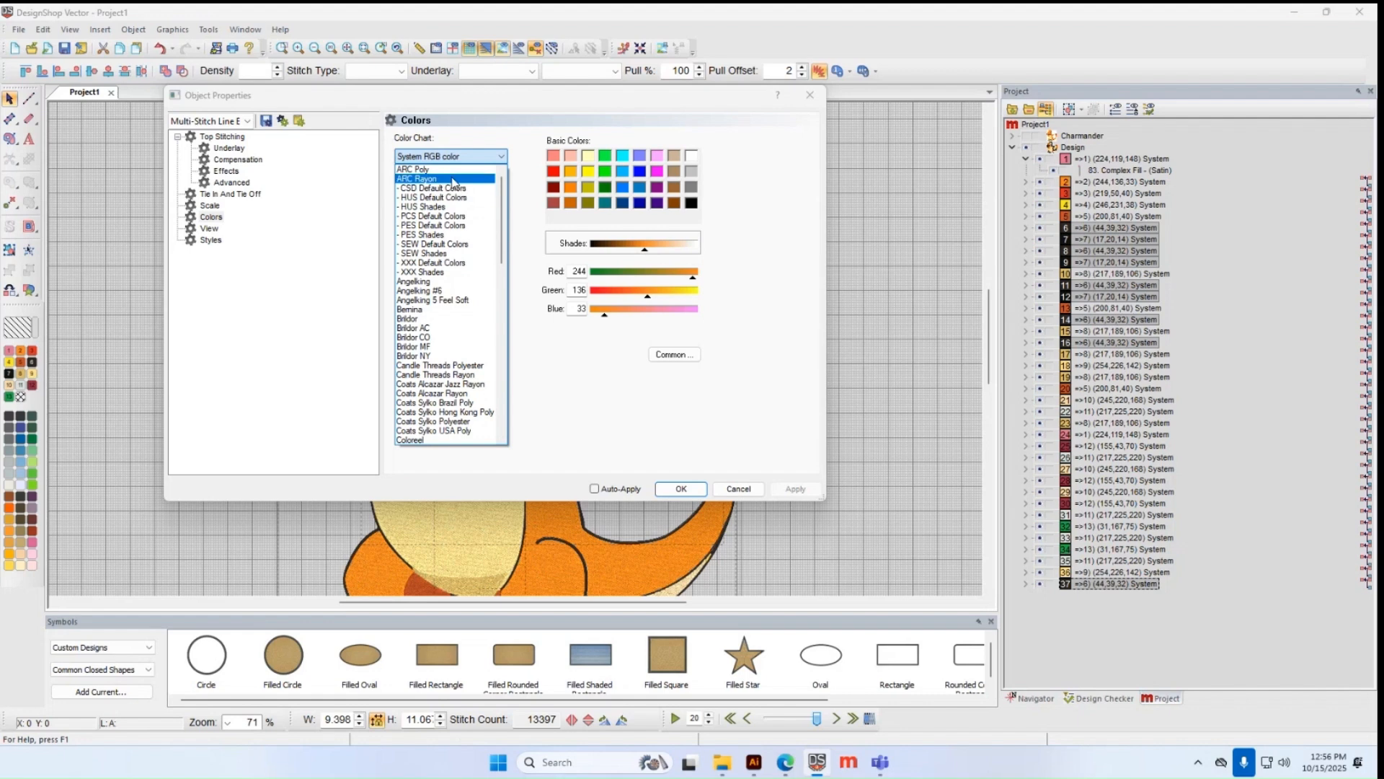
click(453, 179)
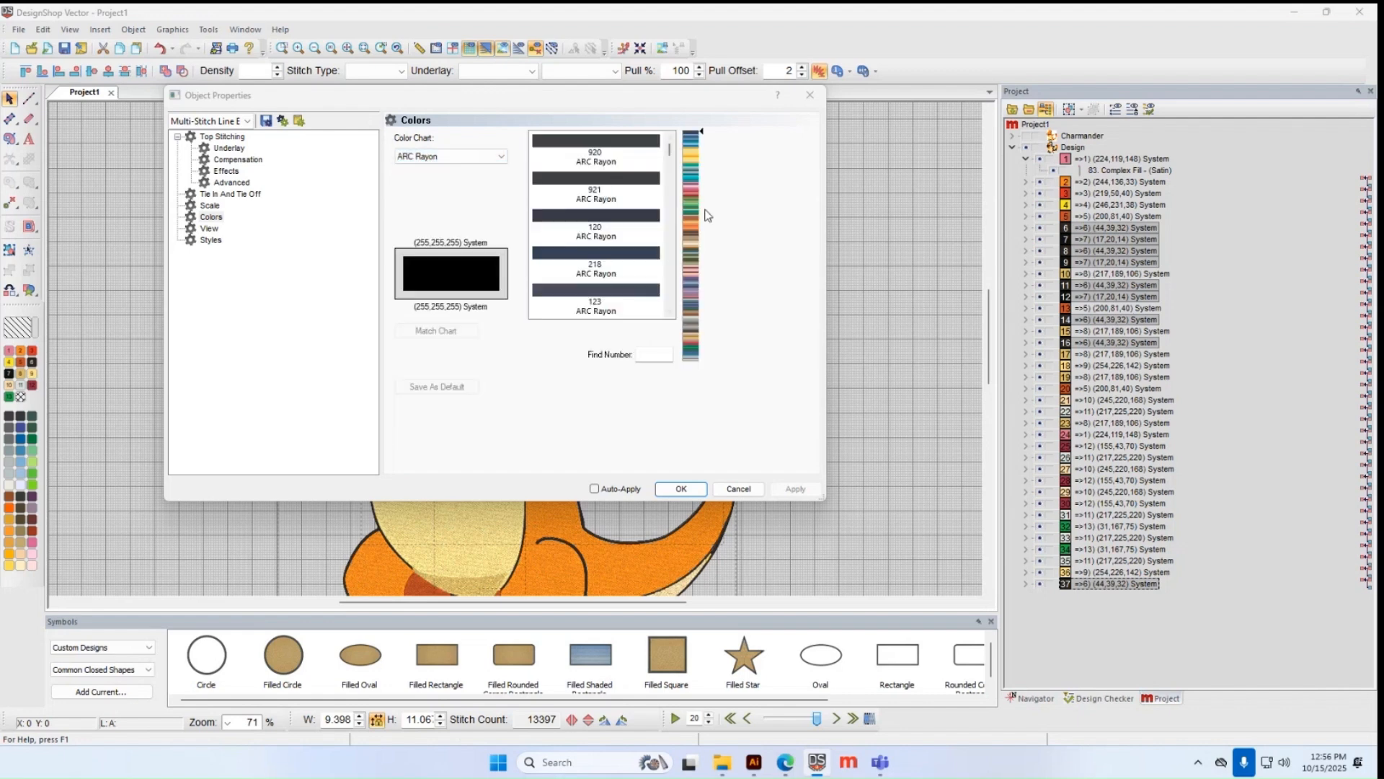
click(424, 158)
click(629, 143)
drag(694, 272, 694, 331)
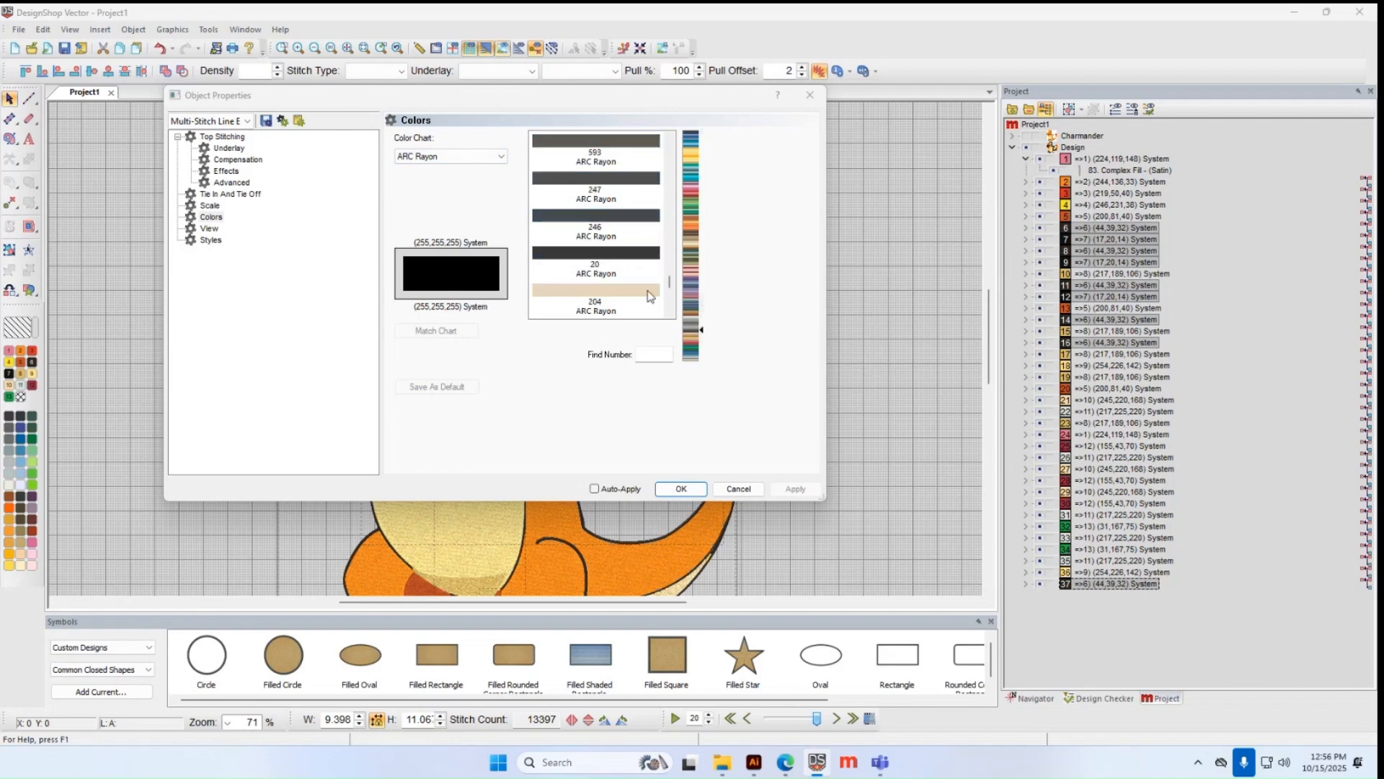
click(626, 258)
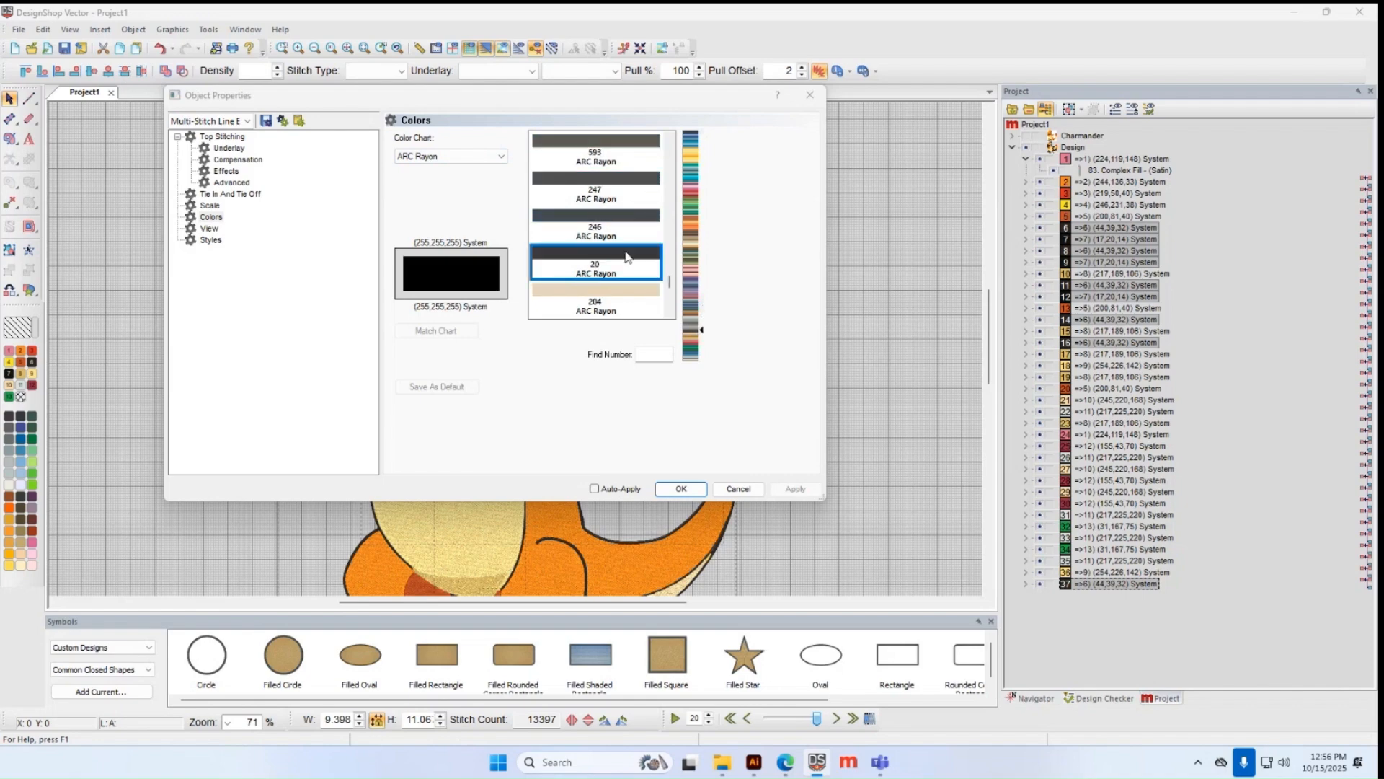
click(681, 489)
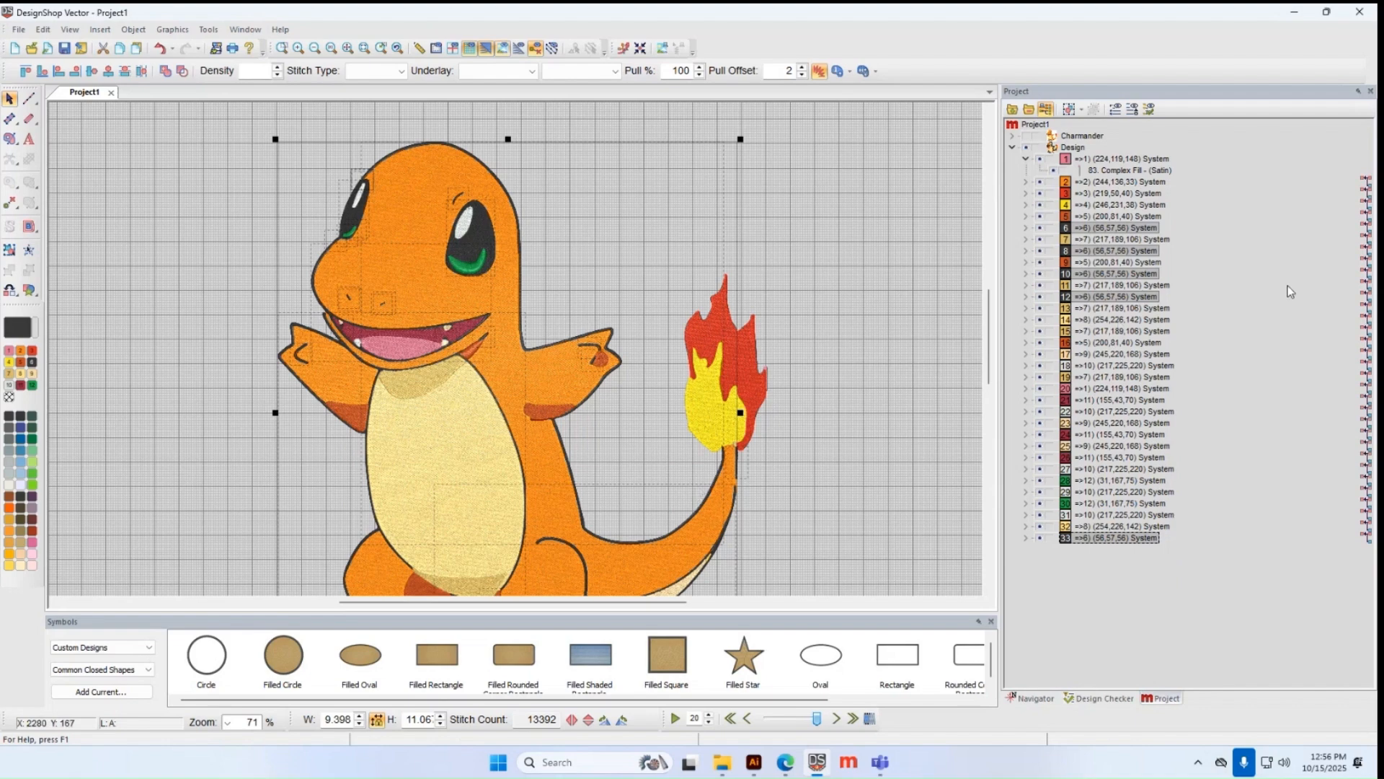
- Move the dark (56,57,56) blocks 8, 10, 12 and 33 into color block 6
click(1136, 254)
drag(1135, 254, 1110, 227)
drag(1103, 417, 1114, 386)
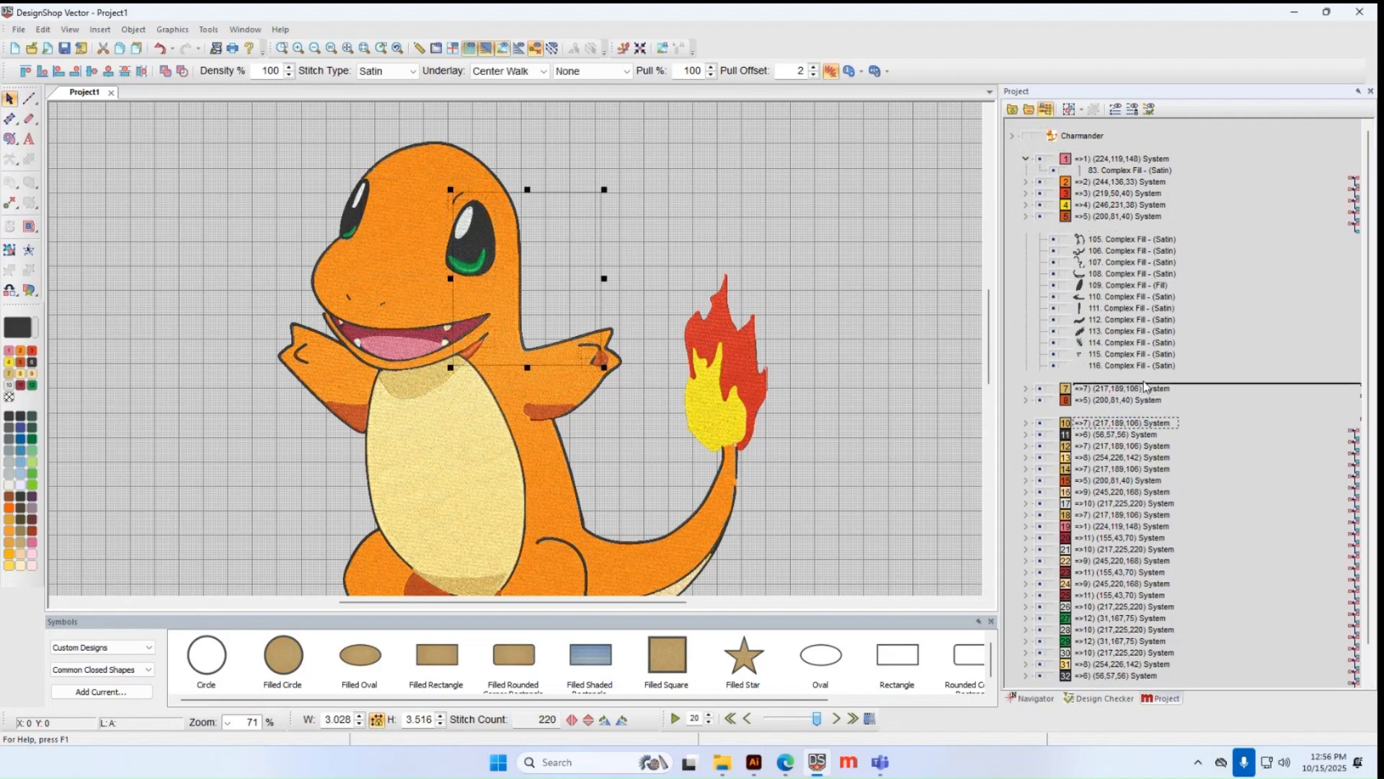
click(1105, 436)
drag(1109, 437, 1114, 393)
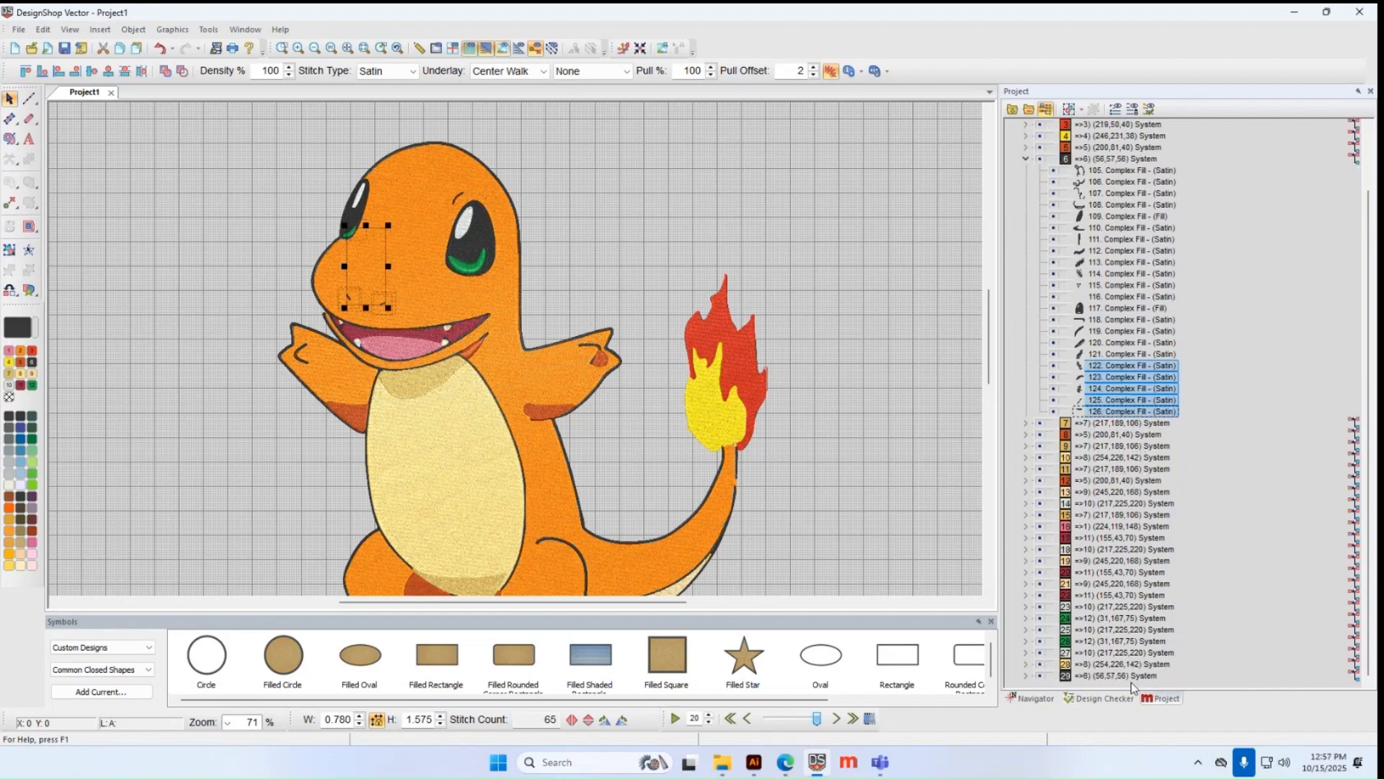
drag(1131, 682, 1162, 418)
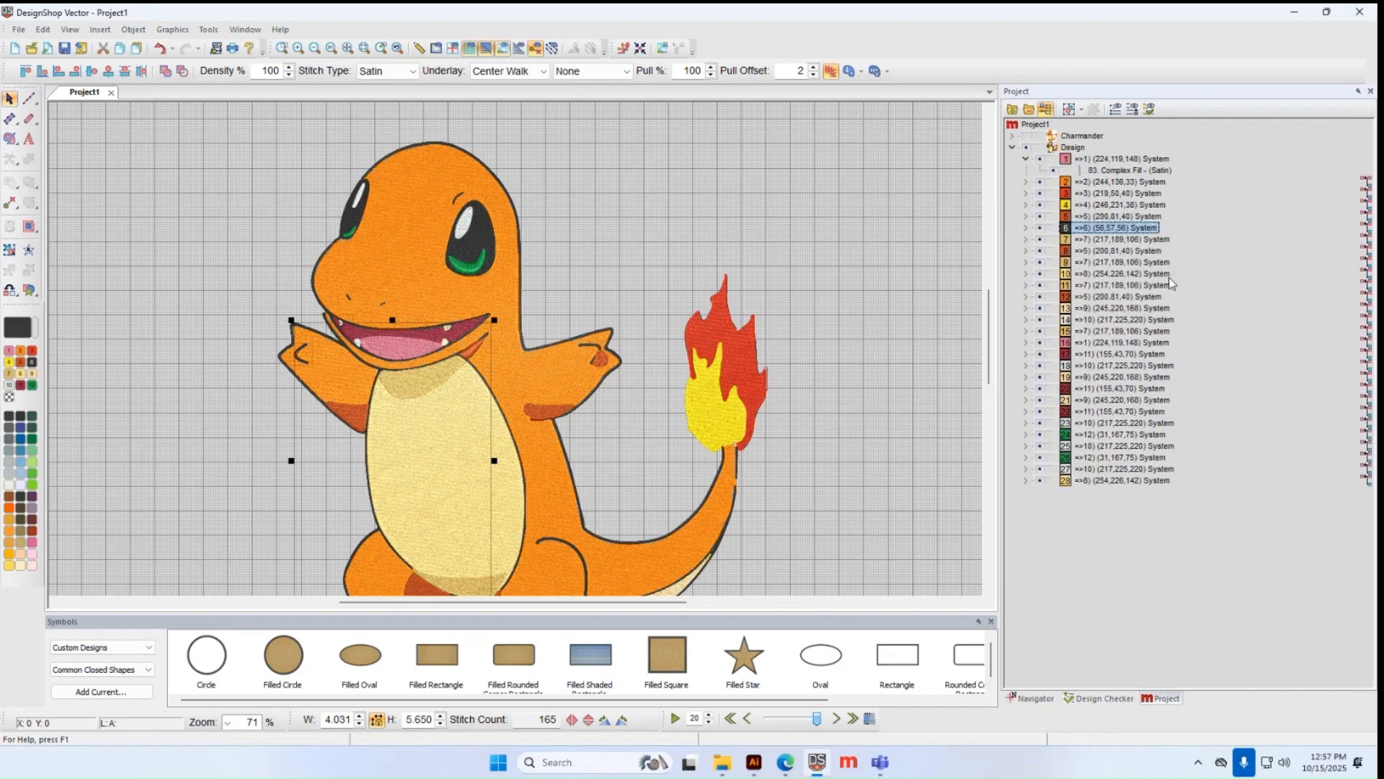
- Select tan (217,189,106) block 7 in the color sequence
click(1121, 240)
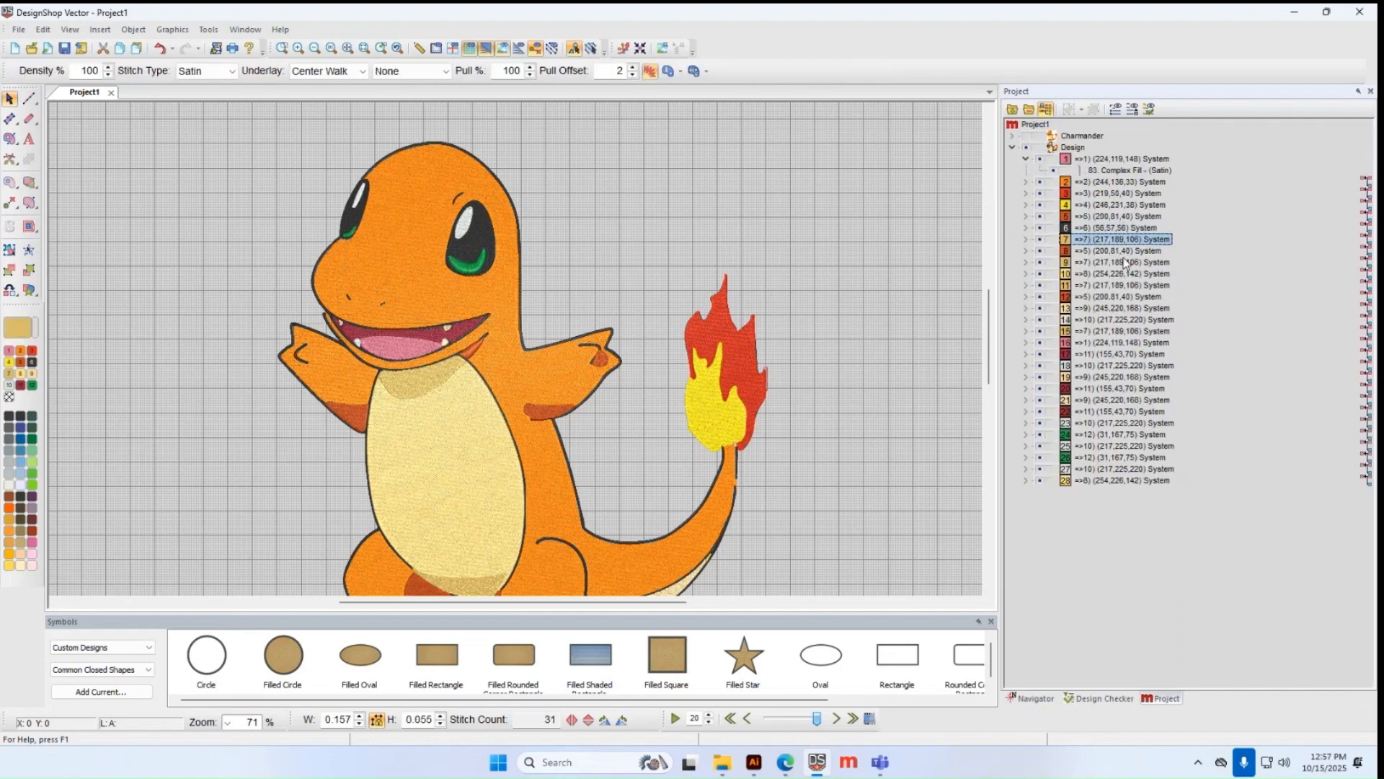